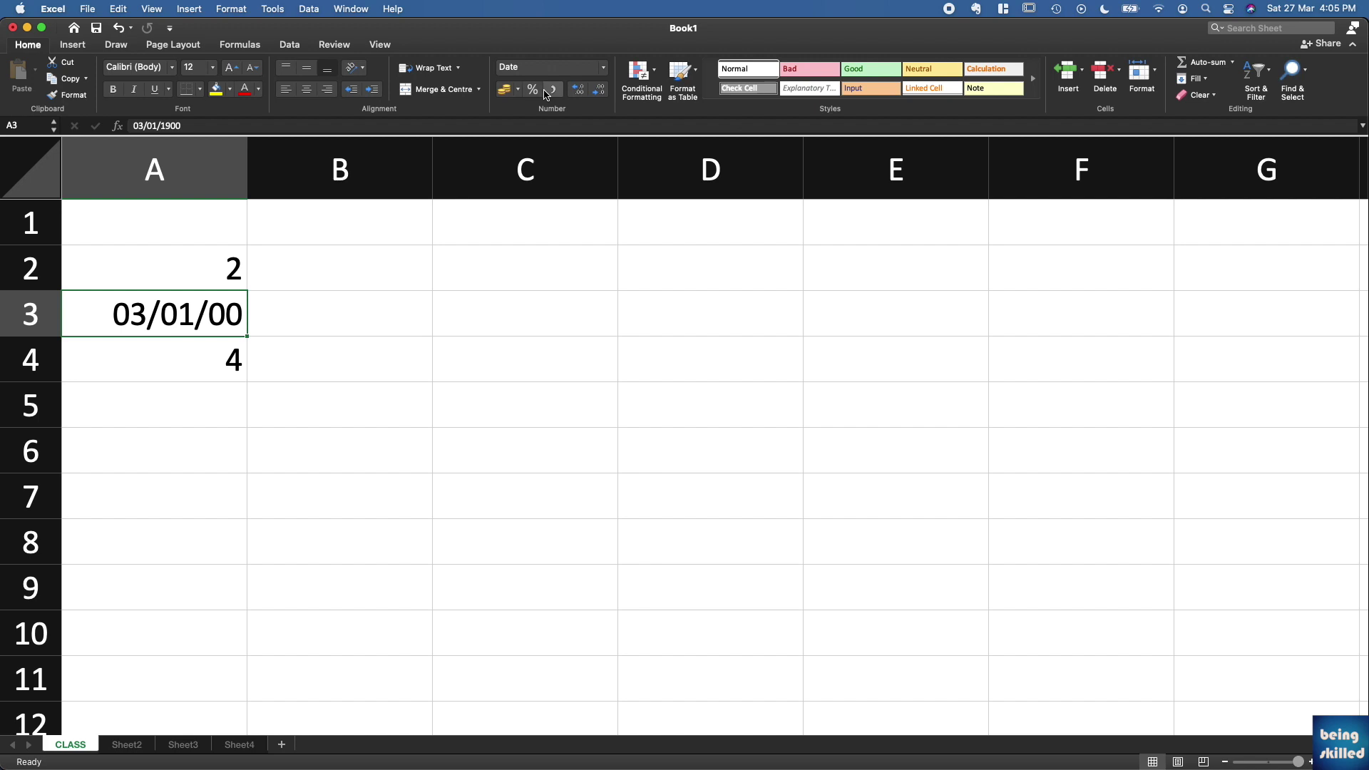
- Format cell A3 with the comma number style and zero decimal places
{"action": "left_click", "coordinate": [553, 95]}
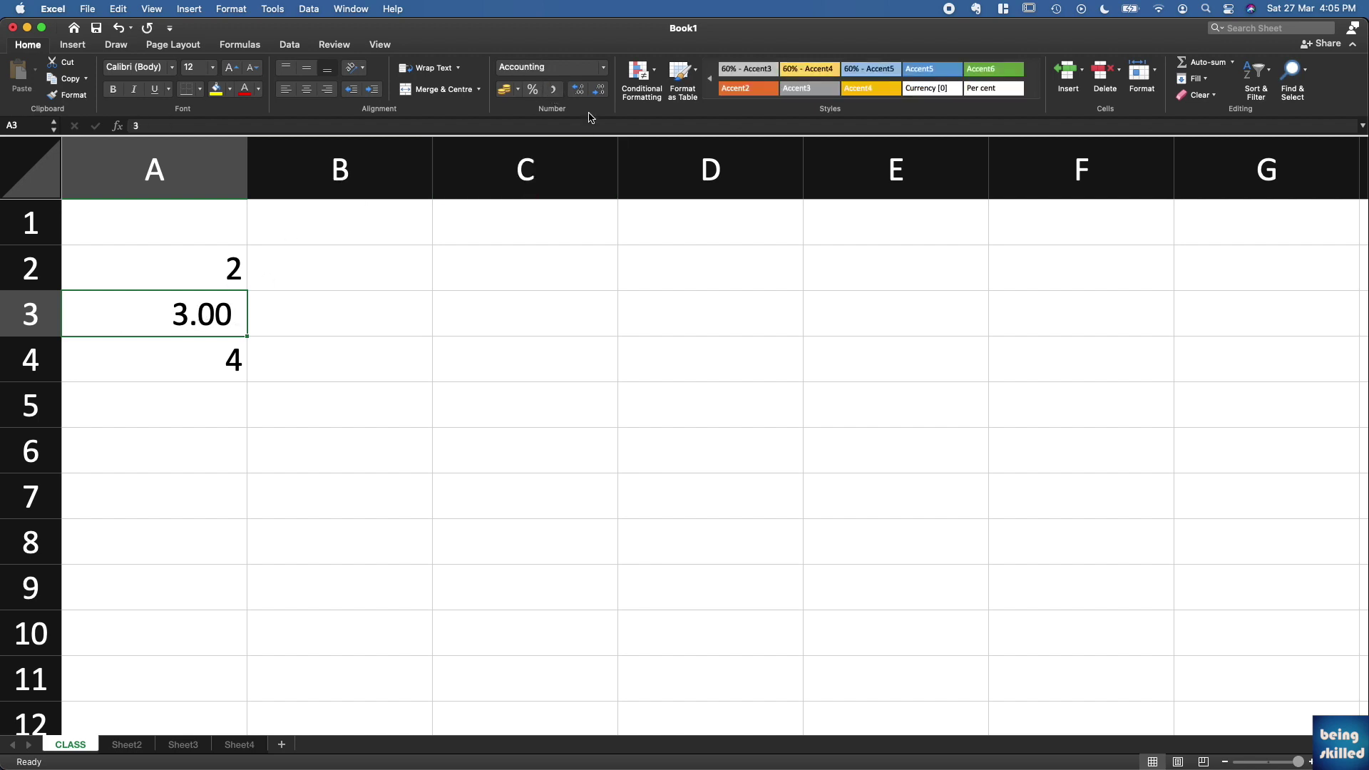
{"action": "left_click", "coordinate": [581, 89]}
{"action": "left_click", "coordinate": [581, 90]}
{"action": "left_click", "coordinate": [598, 90]}
{"action": "left_click", "coordinate": [598, 90]}
{"action": "left_click", "coordinate": [599, 90]}
{"action": "left_click", "coordinate": [599, 90]}
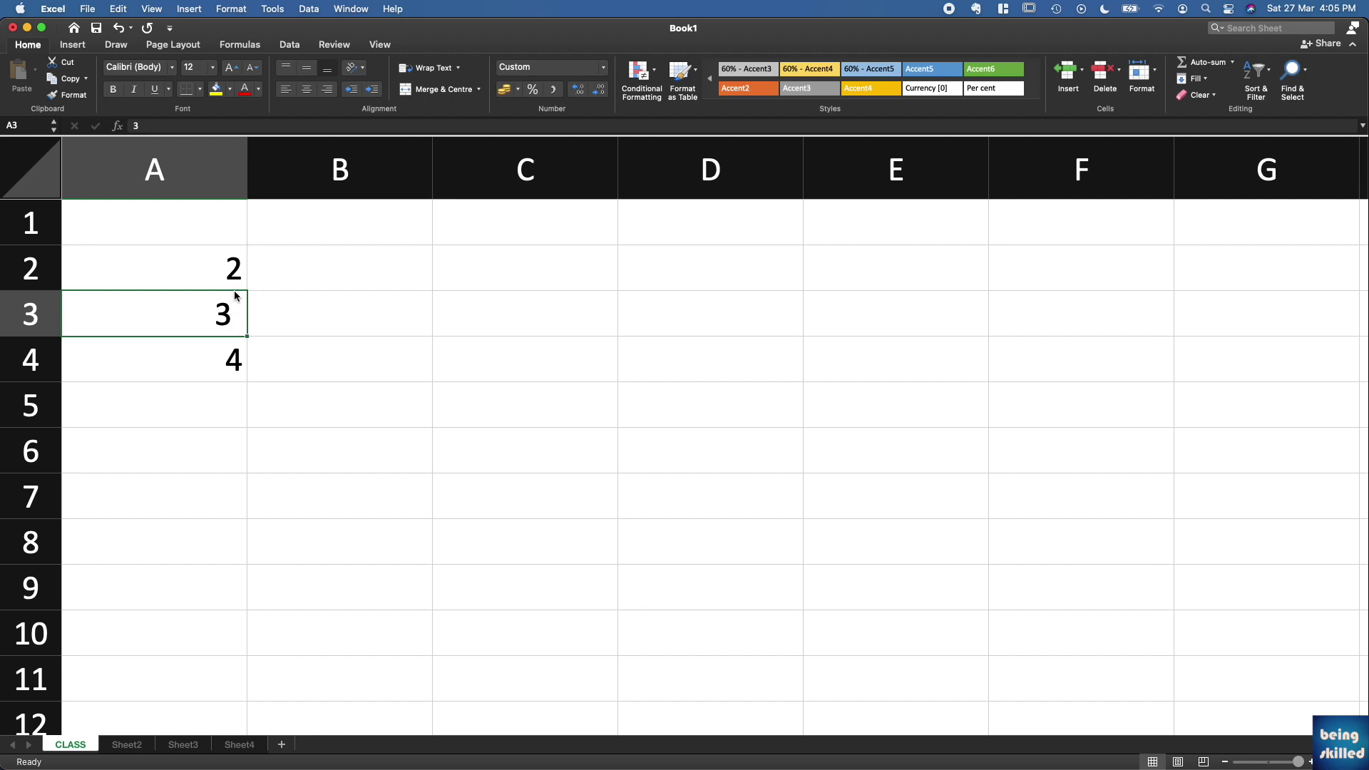
- Enter 5, 8 and 6 in cells A5 to A7
{"action": "left_click", "coordinate": [223, 266]}
{"action": "left_click", "coordinate": [223, 361]}
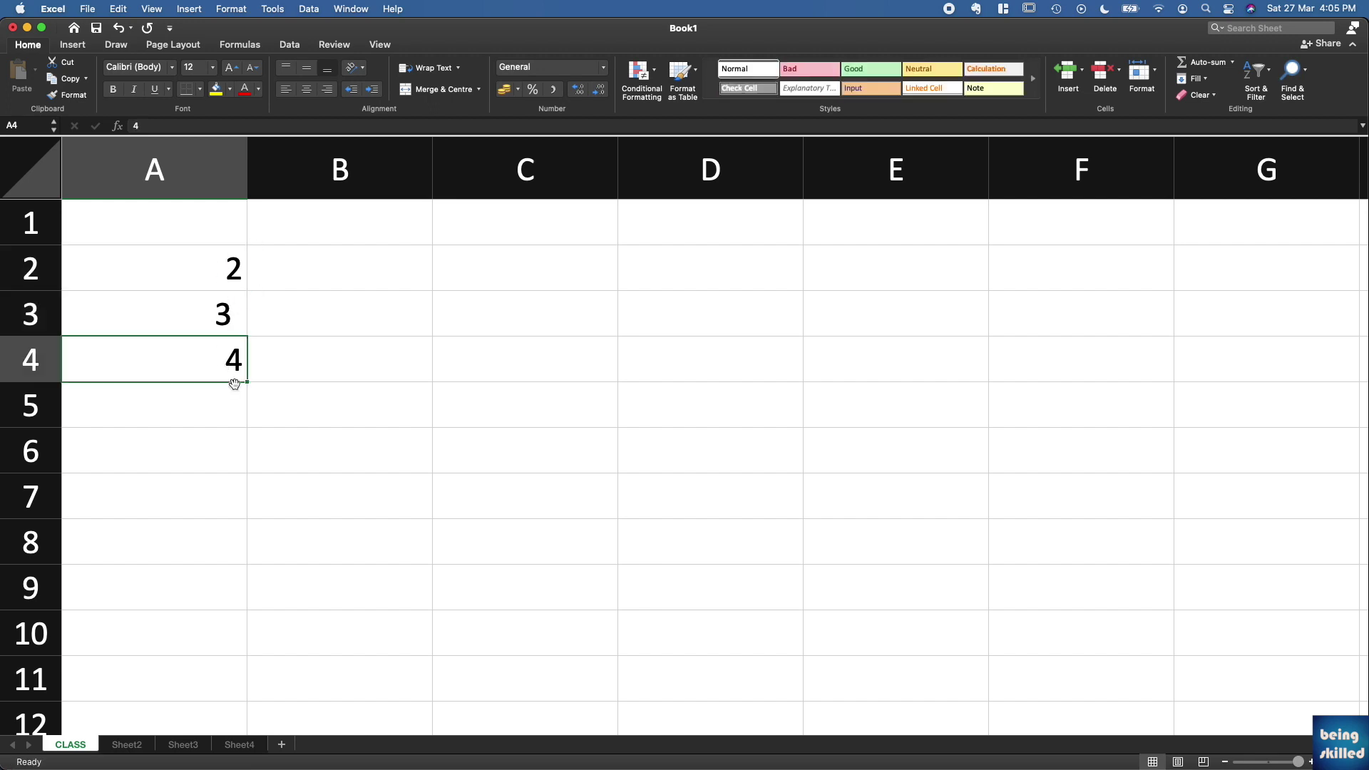
{"action": "left_click", "coordinate": [235, 385]}
{"action": "type", "text": "5"}
{"action": "key", "text": "Return"}
{"action": "key", "text": "Return"}
{"action": "type", "text": "6"}
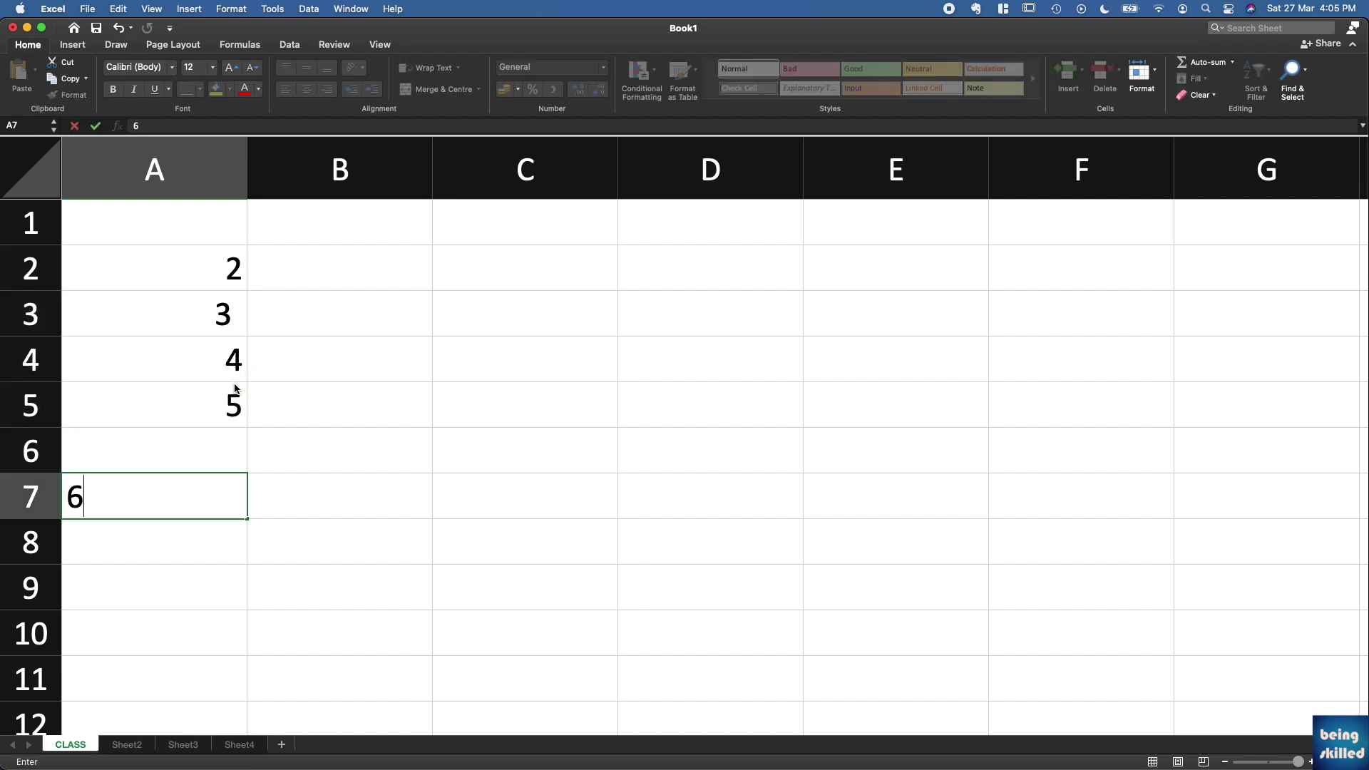
{"action": "key", "text": "Up"}
{"action": "type", "text": "8"}
{"action": "key", "text": "Return"}
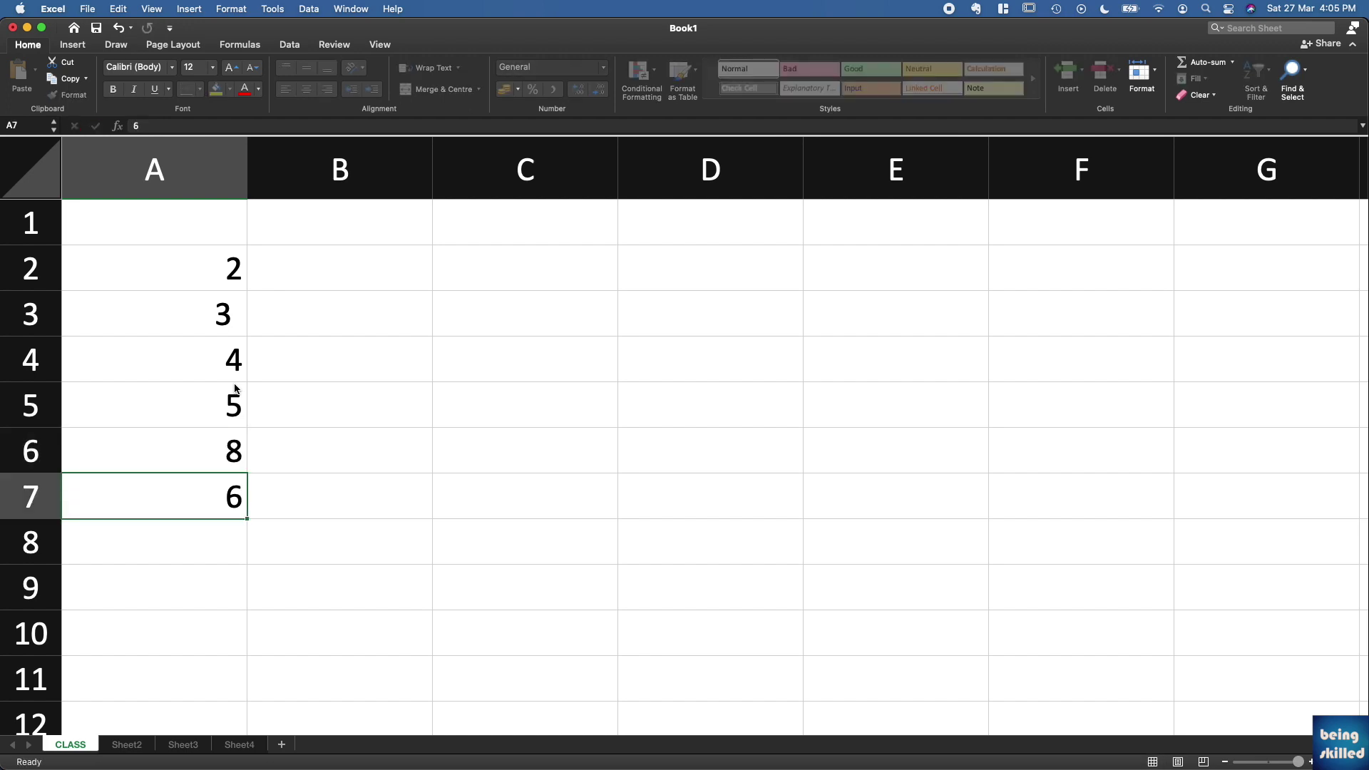
- Fill cells B2 to B7 with the values 12, 23, 34, 54, 34 and 78
{"action": "key", "text": "Tab"}
{"action": "key", "text": "Up"}
{"action": "key", "text": "Up"}
{"action": "key", "text": "Up"}
{"action": "key", "text": "Up"}
{"action": "key", "text": "Up"}
{"action": "type", "text": "12"}
{"action": "key", "text": "Return"}
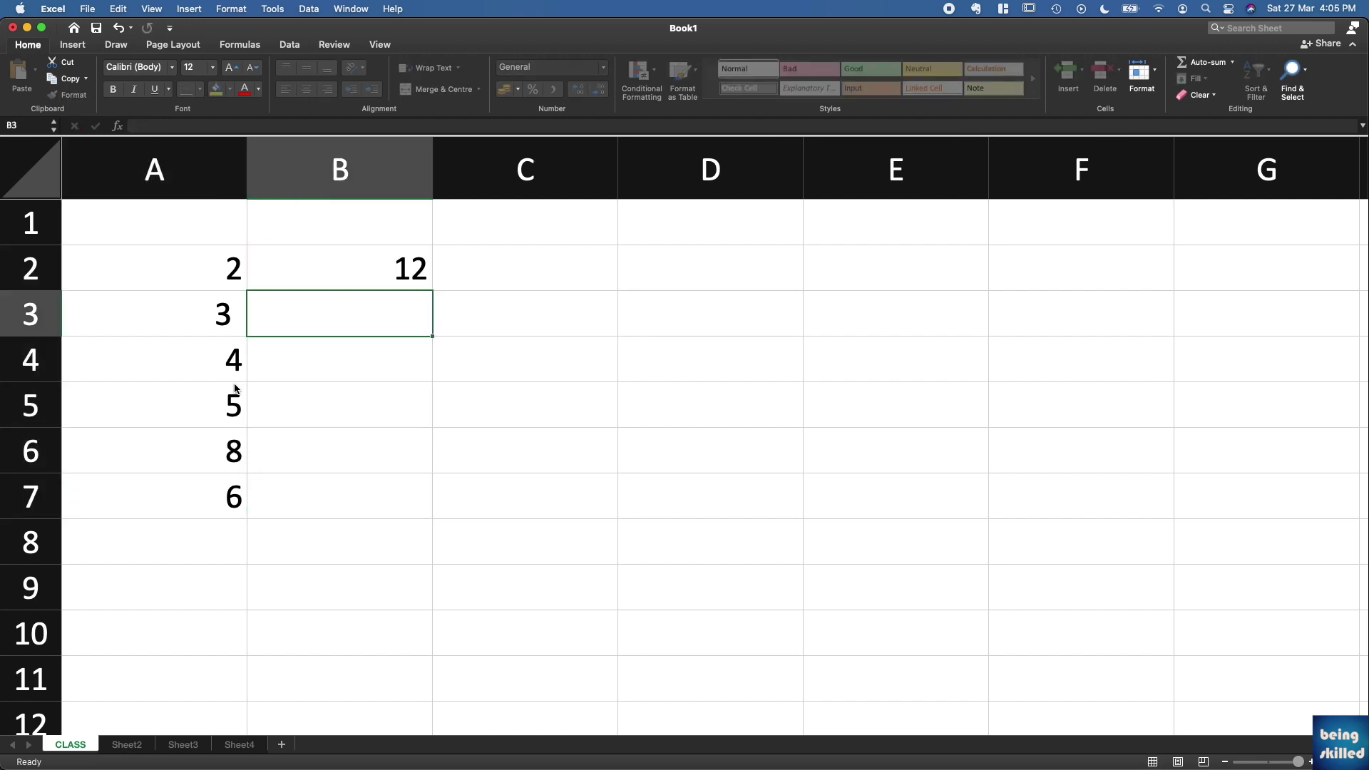
{"action": "type", "text": "23"}
{"action": "key", "text": "Return"}
{"action": "type", "text": "34"}
{"action": "key", "text": "Return"}
{"action": "type", "text": "5"}
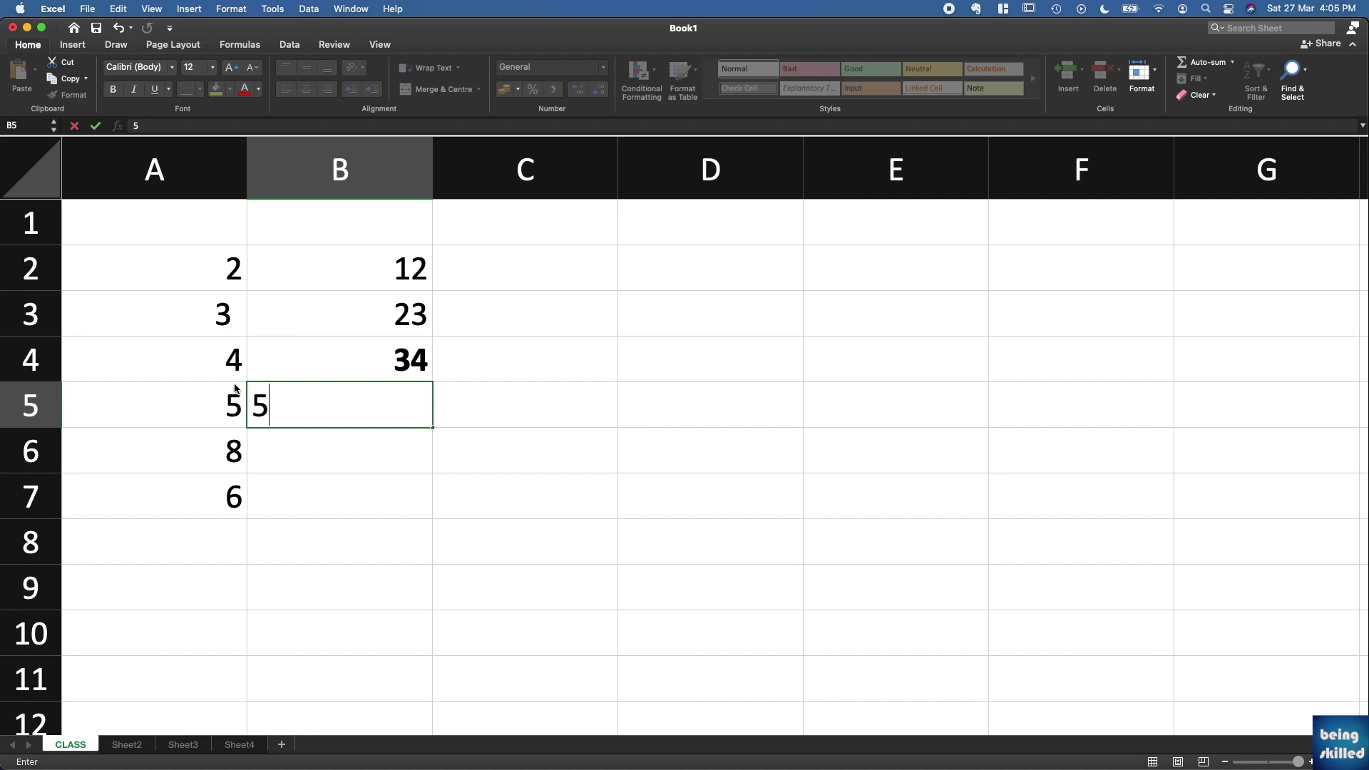
{"action": "type", "text": "4"}
{"action": "key", "text": "Return"}
{"action": "type", "text": "34"}
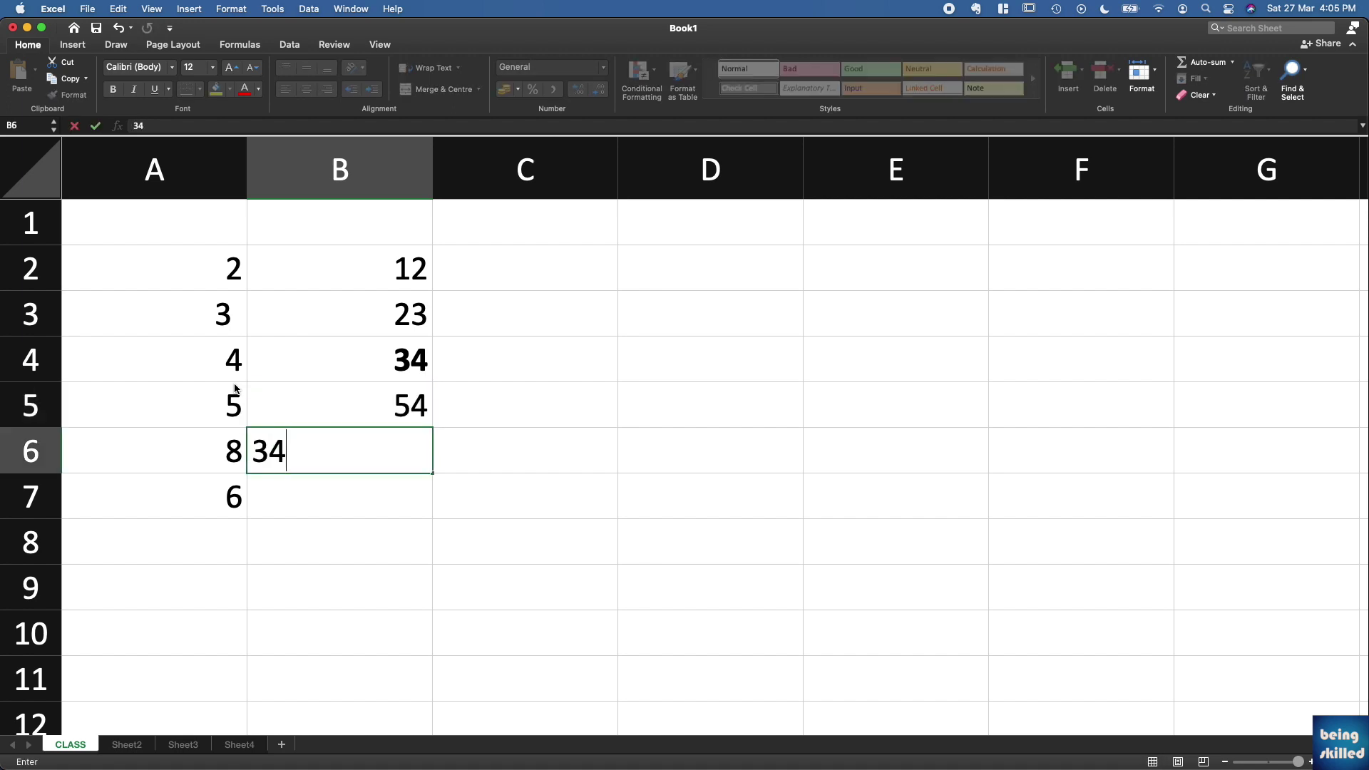
{"action": "key", "text": "Return"}
{"action": "type", "text": "78"}
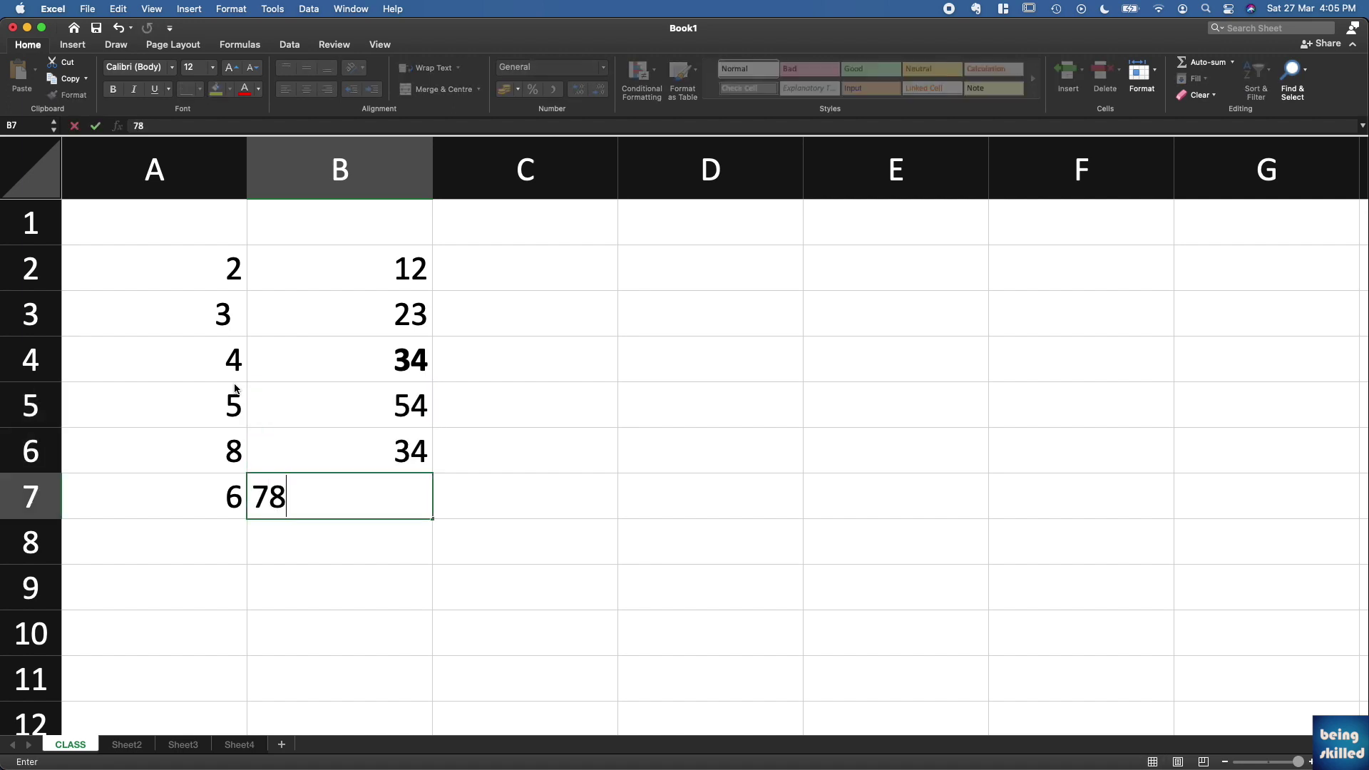
{"action": "key", "text": "Tab"}
{"action": "key", "text": "Up"}
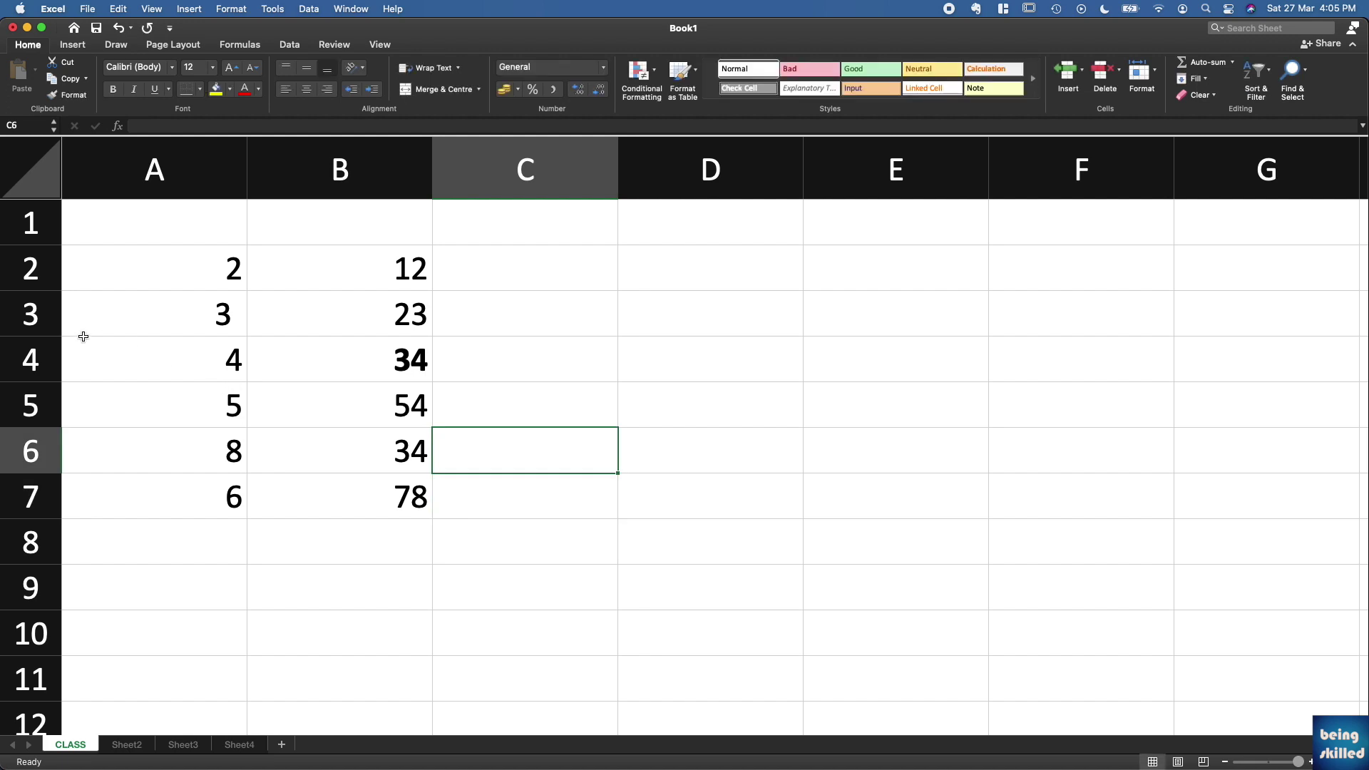
- Add the headers Quantity in A1 and Price in B1
{"action": "left_click", "coordinate": [205, 244]}
{"action": "type", "text": "Quan"}
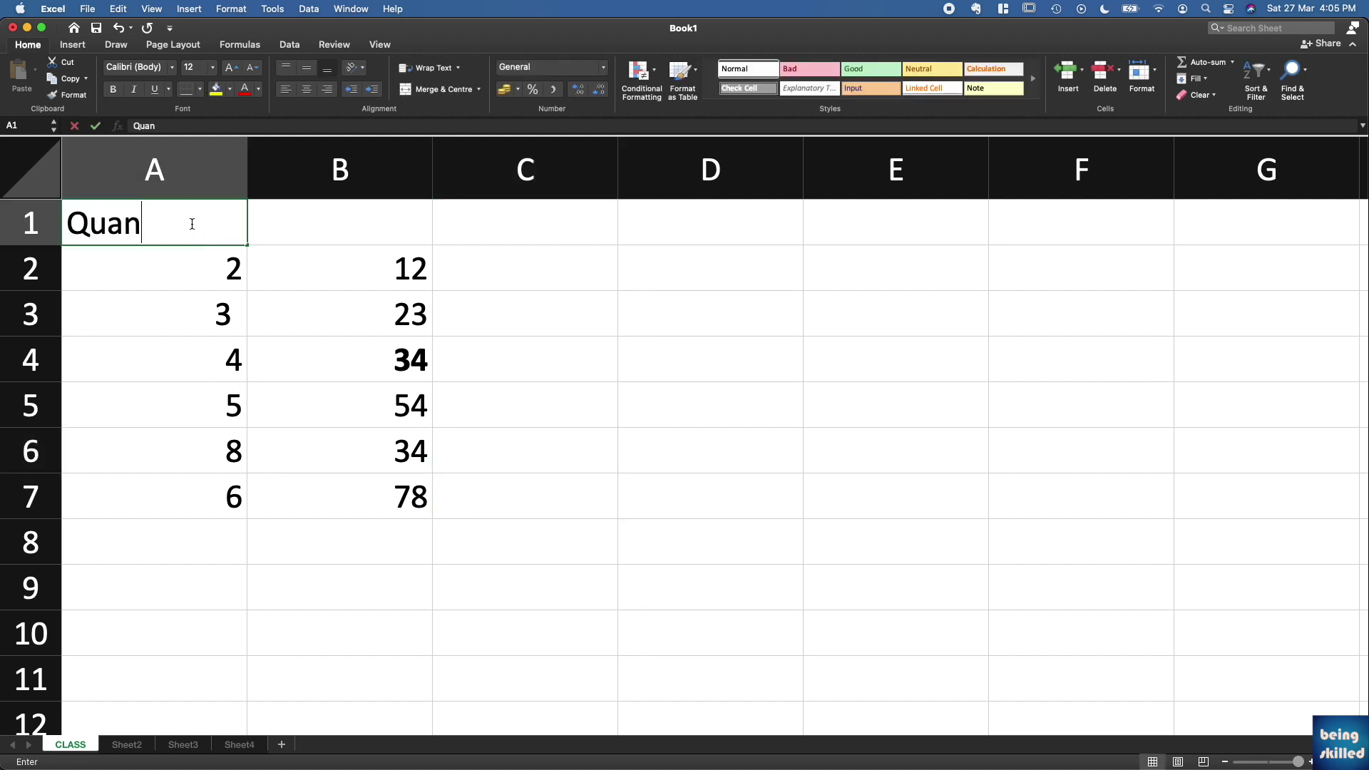
{"action": "type", "text": "tity"}
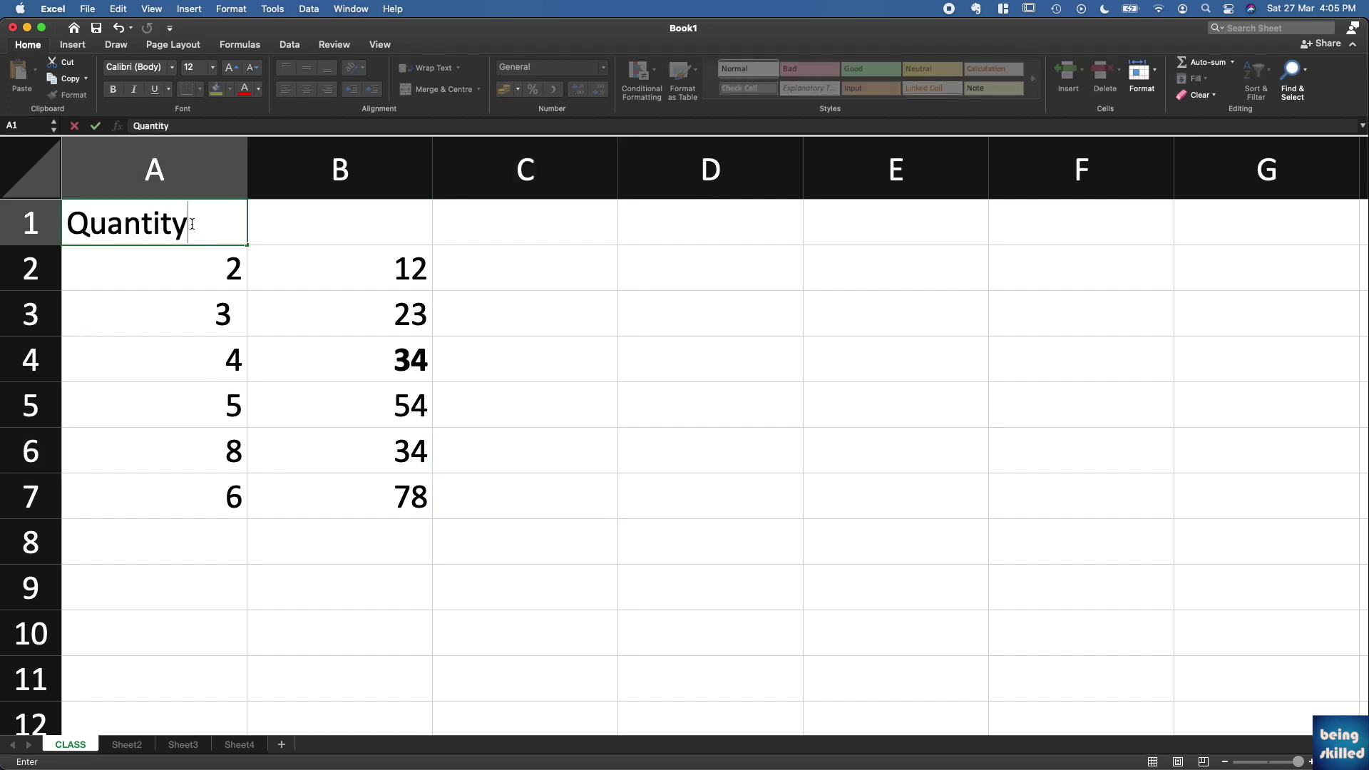
{"action": "key", "text": "Tab"}
{"action": "type", "text": "Price"}
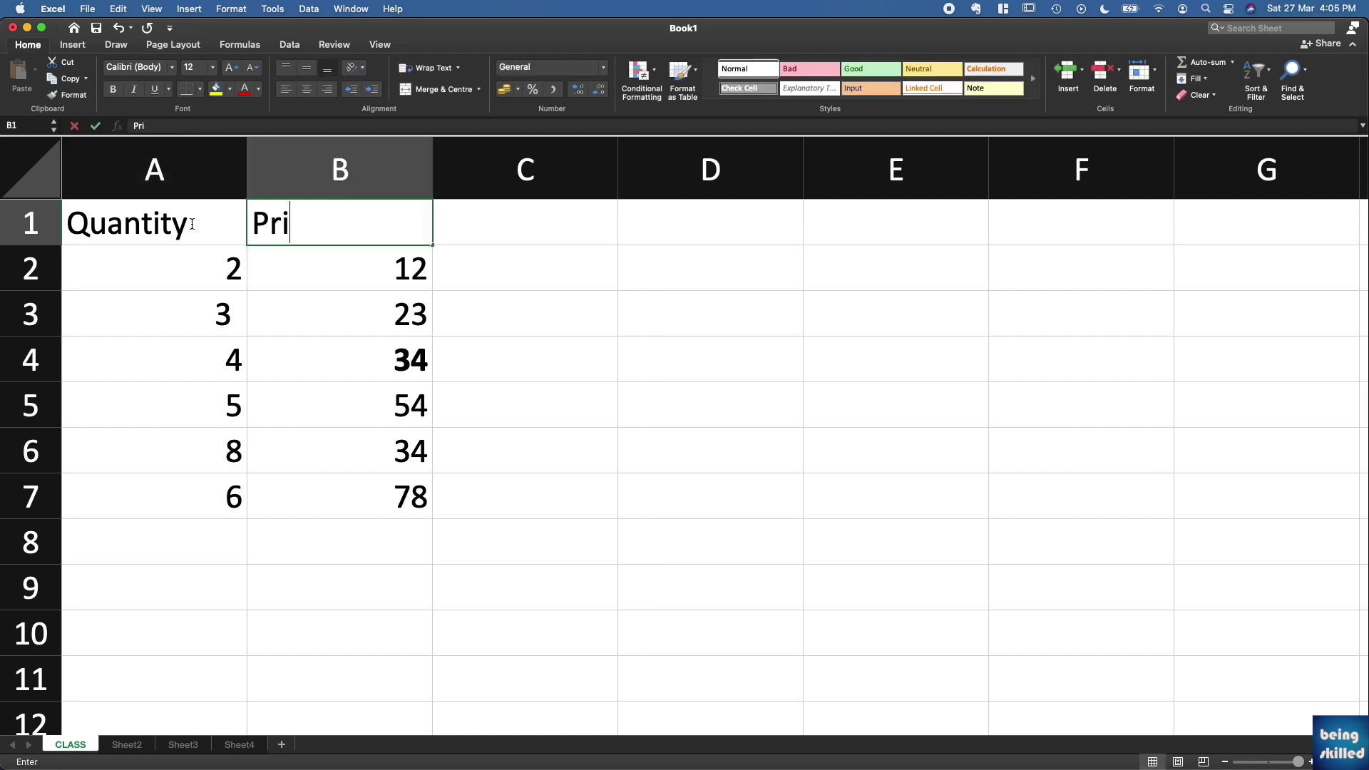
{"action": "key", "text": "Return"}
- Enter the label SUM in cell D2
{"action": "key", "text": "Right"}
{"action": "key", "text": "Right"}
{"action": "key", "text": "Right"}
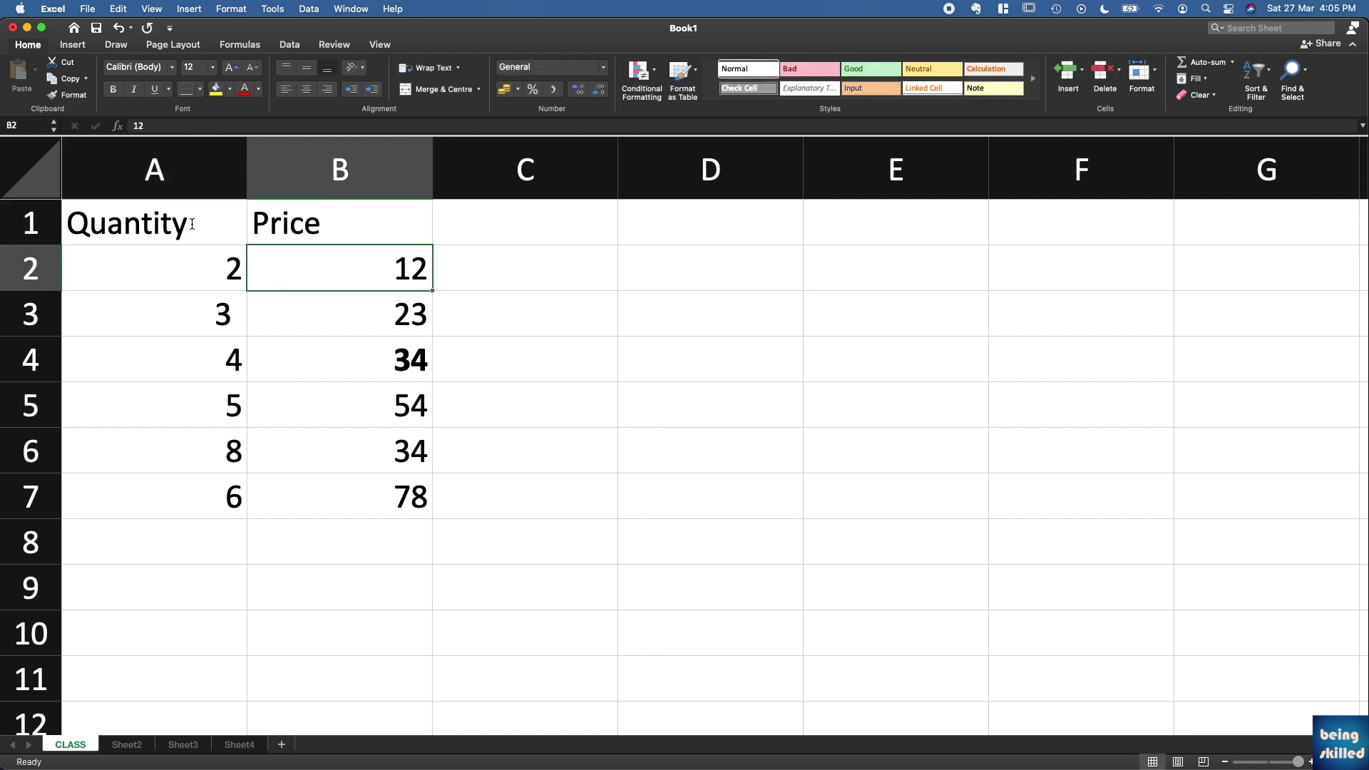
{"action": "type", "text": "SUM"}
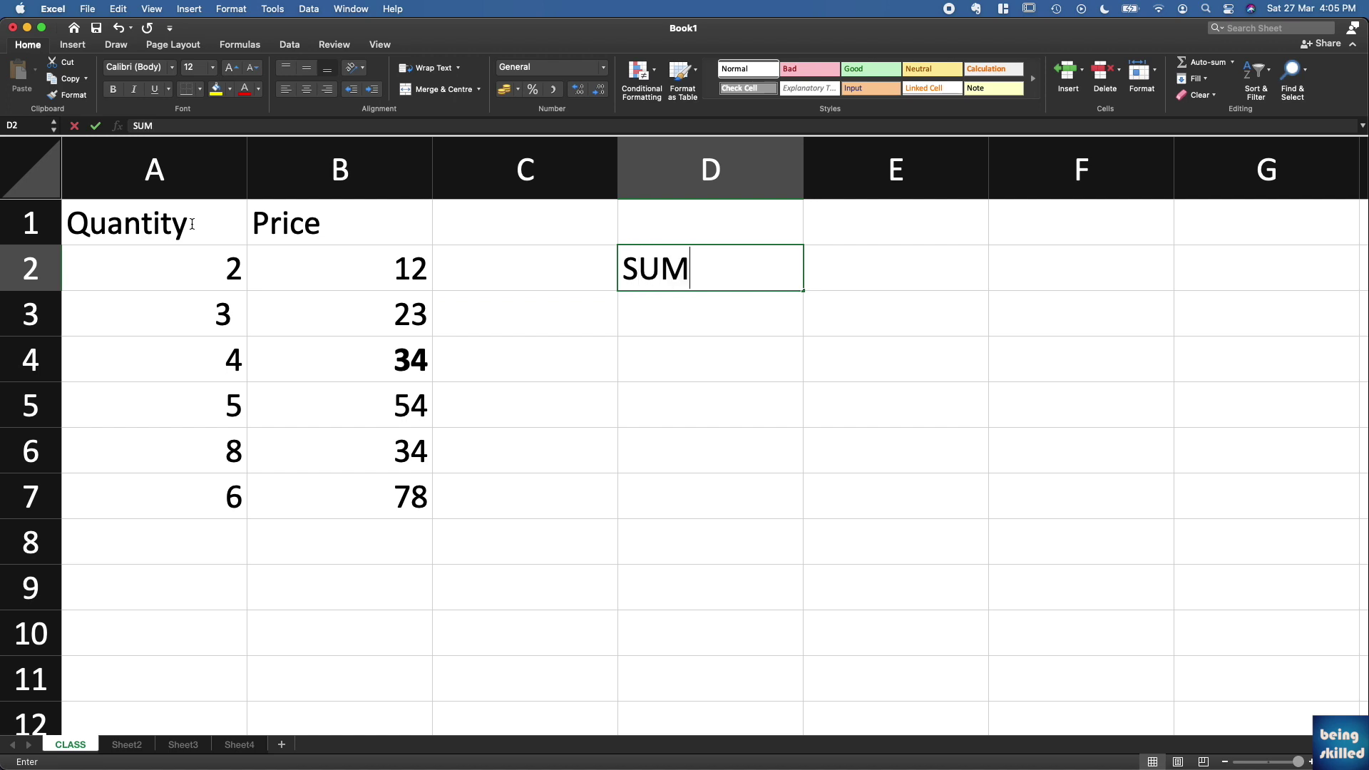
{"action": "key", "text": "Tab"}
- Add the header Amount in cell C1
{"action": "left_click", "coordinate": [491, 238]}
{"action": "type", "text": "Amount"}
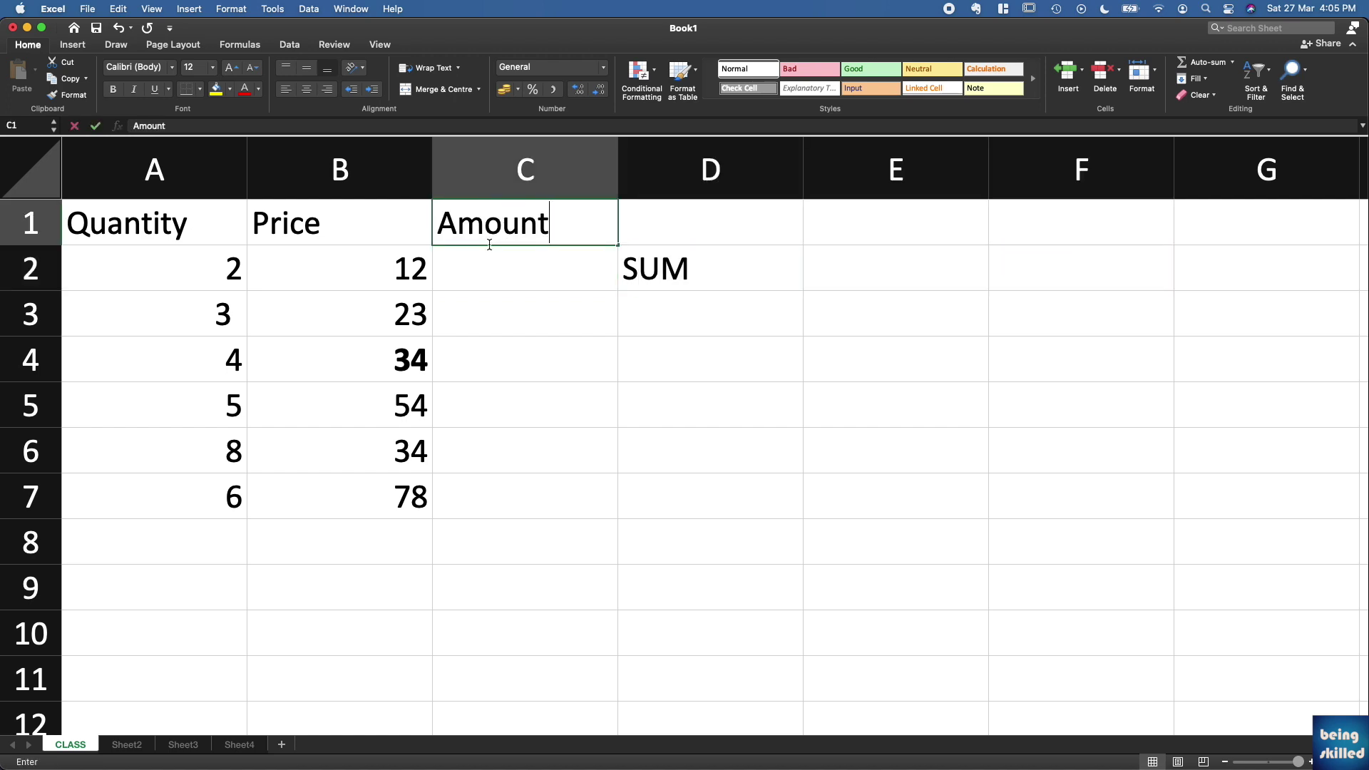
{"action": "key", "text": "Tab"}
- Center the header texts in A1:C1 horizontally
{"action": "left_click", "coordinate": [489, 245]}
{"action": "left_click_drag", "start_coordinate": [212, 202], "coordinate": [559, 221]}
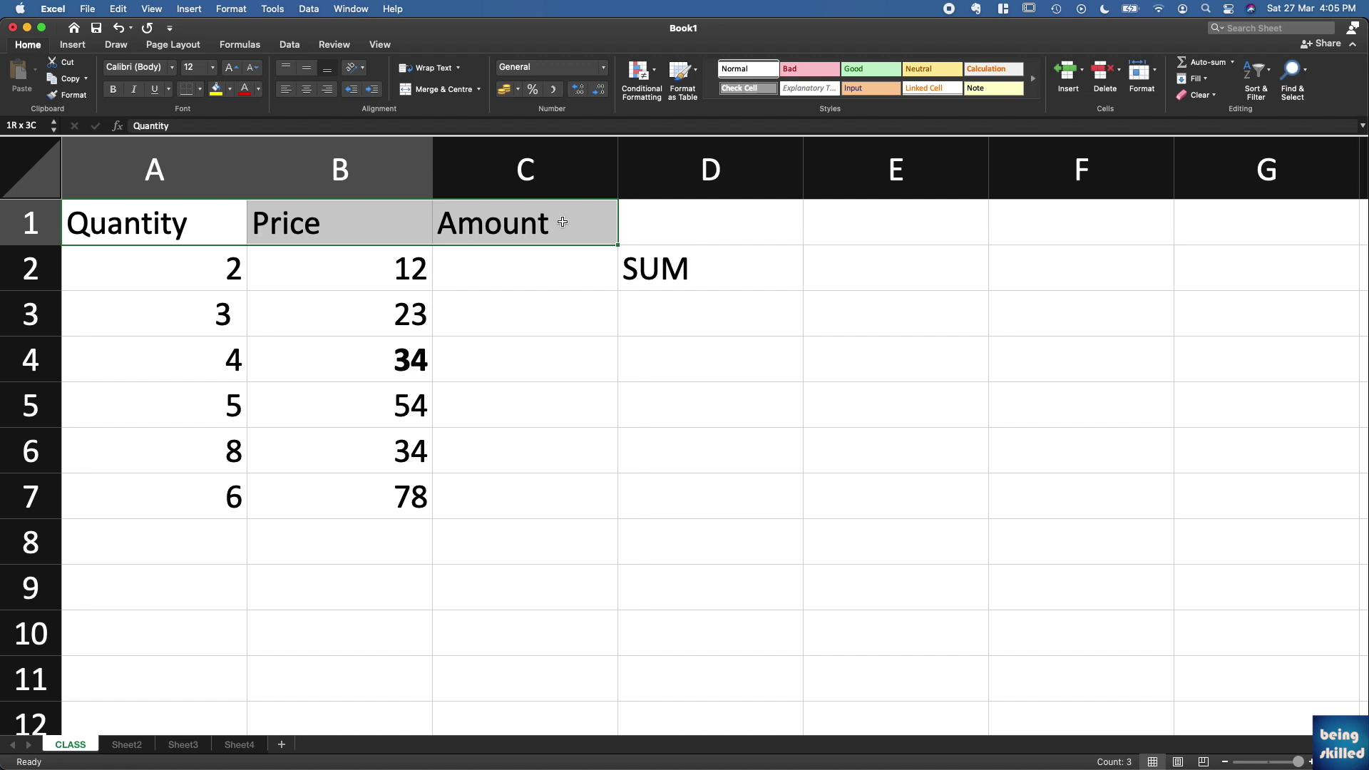
{"action": "left_click", "coordinate": [306, 89]}
{"action": "left_click", "coordinate": [495, 264]}
- Apply borders around all cells of the table range A1:C7
{"action": "left_click_drag", "start_coordinate": [588, 238], "coordinate": [217, 502]}
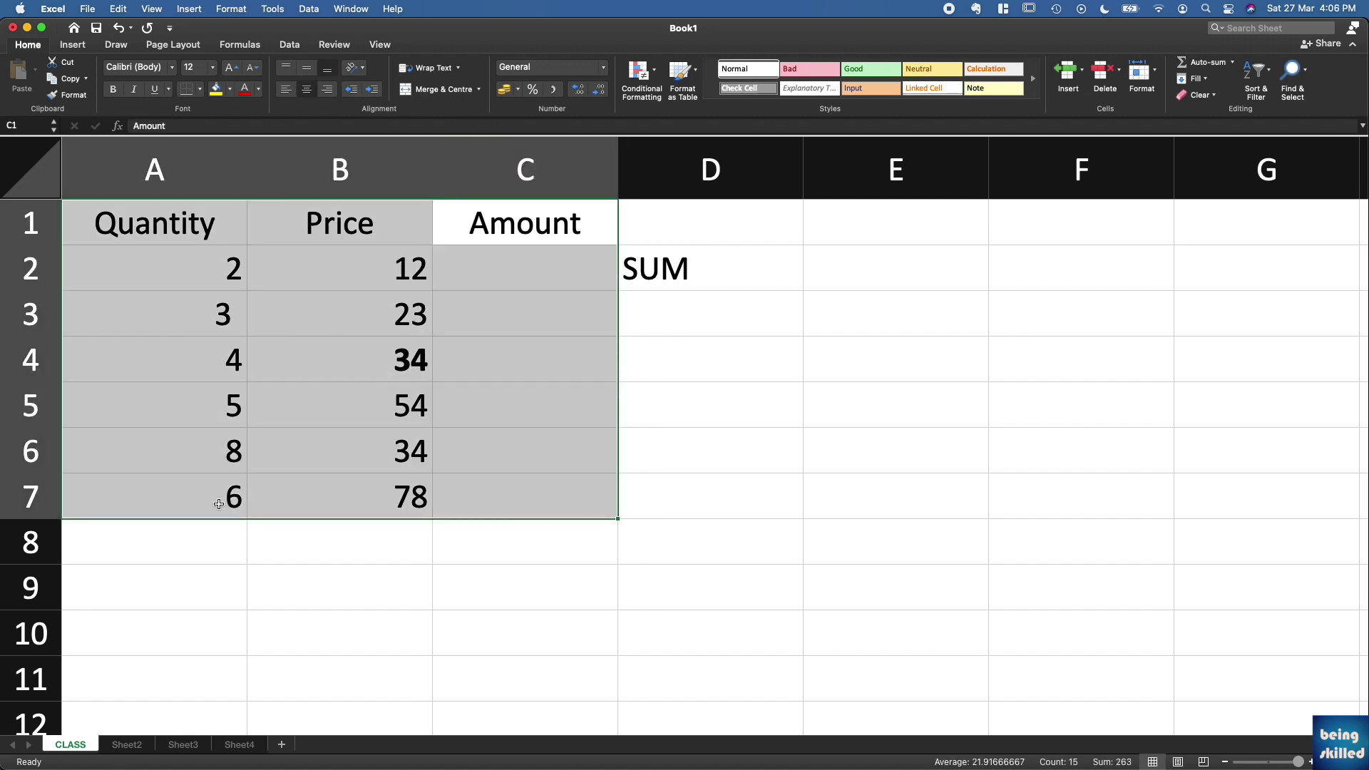
{"action": "left_click", "coordinate": [200, 89]}
{"action": "left_click", "coordinate": [224, 221]}
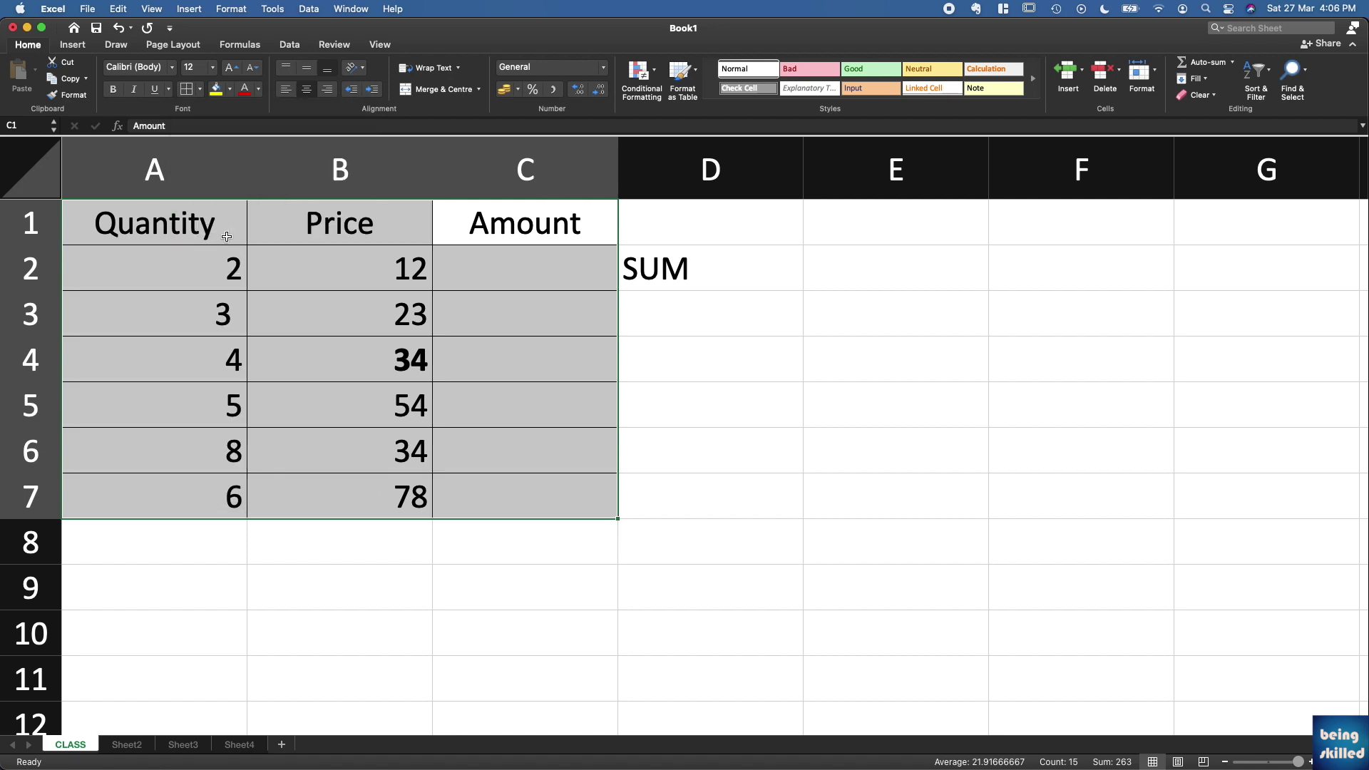
- Make the header row A1:C1 bold and fill it with a grey theme colour
{"action": "left_click_drag", "start_coordinate": [178, 227], "coordinate": [457, 228]}
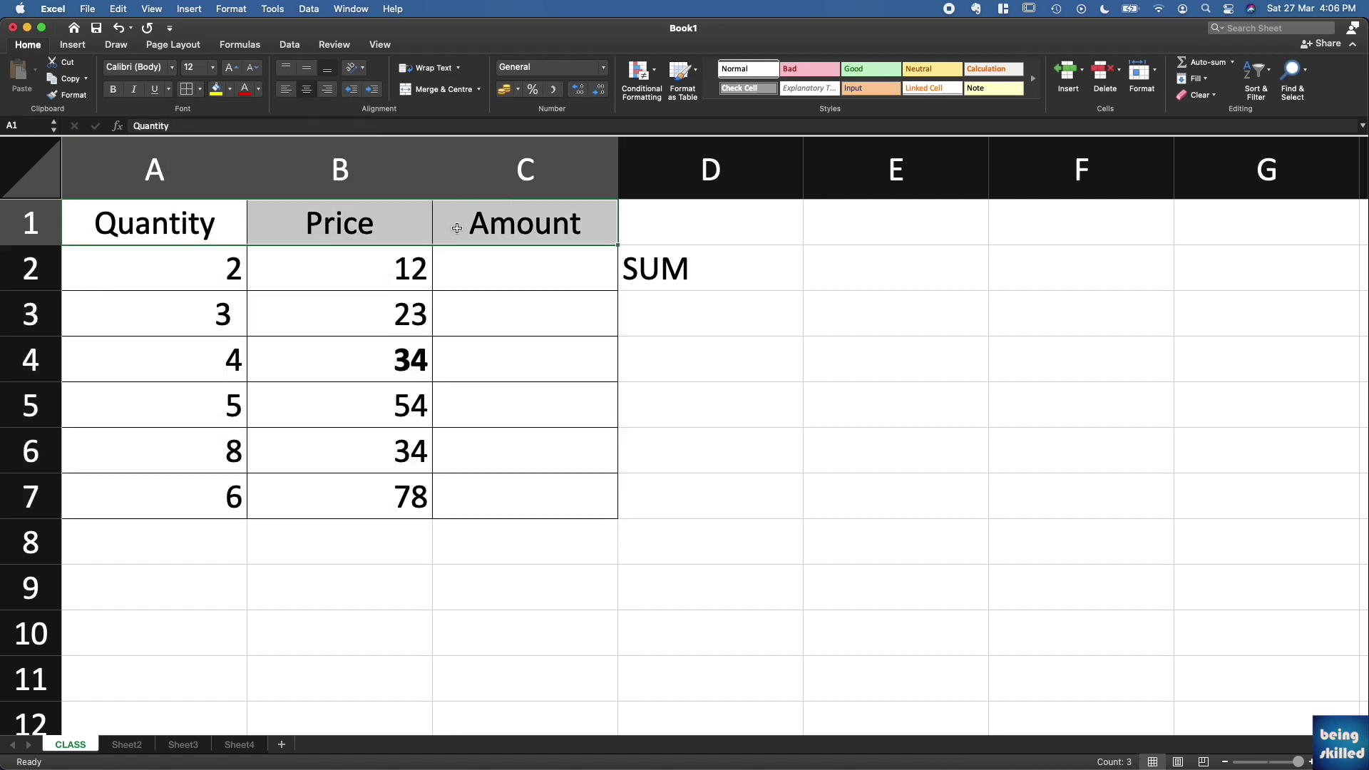
{"action": "key", "text": "super+b"}
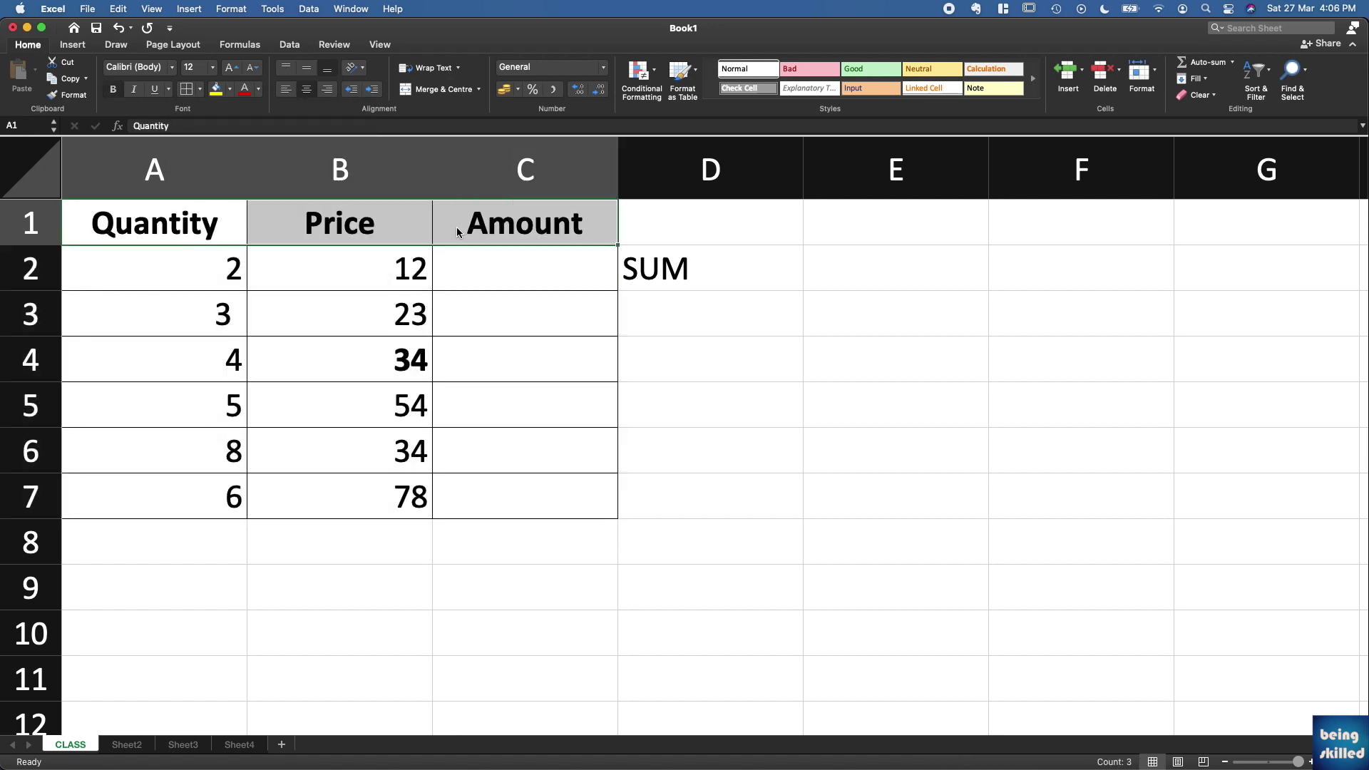
{"action": "left_click", "coordinate": [230, 89]}
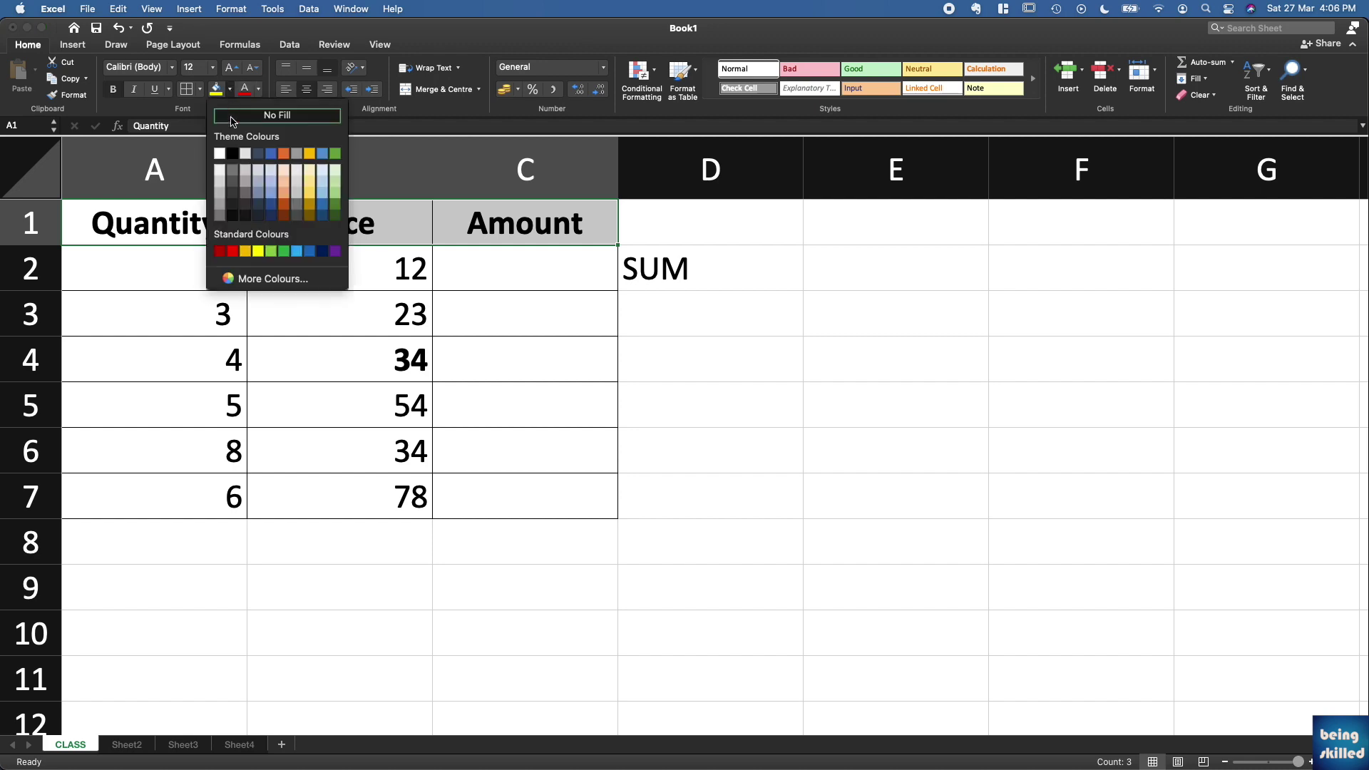
{"action": "left_click", "coordinate": [219, 204]}
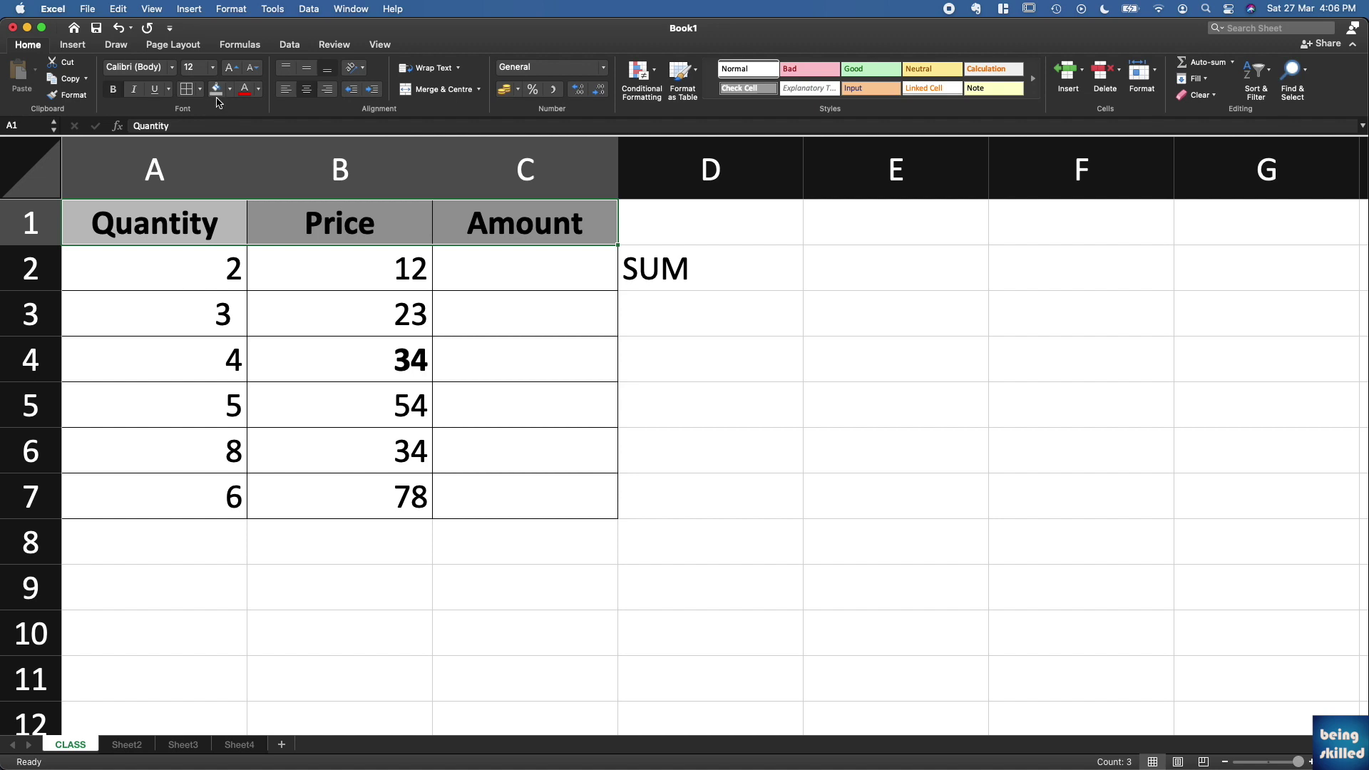
{"action": "left_click", "coordinate": [218, 270]}
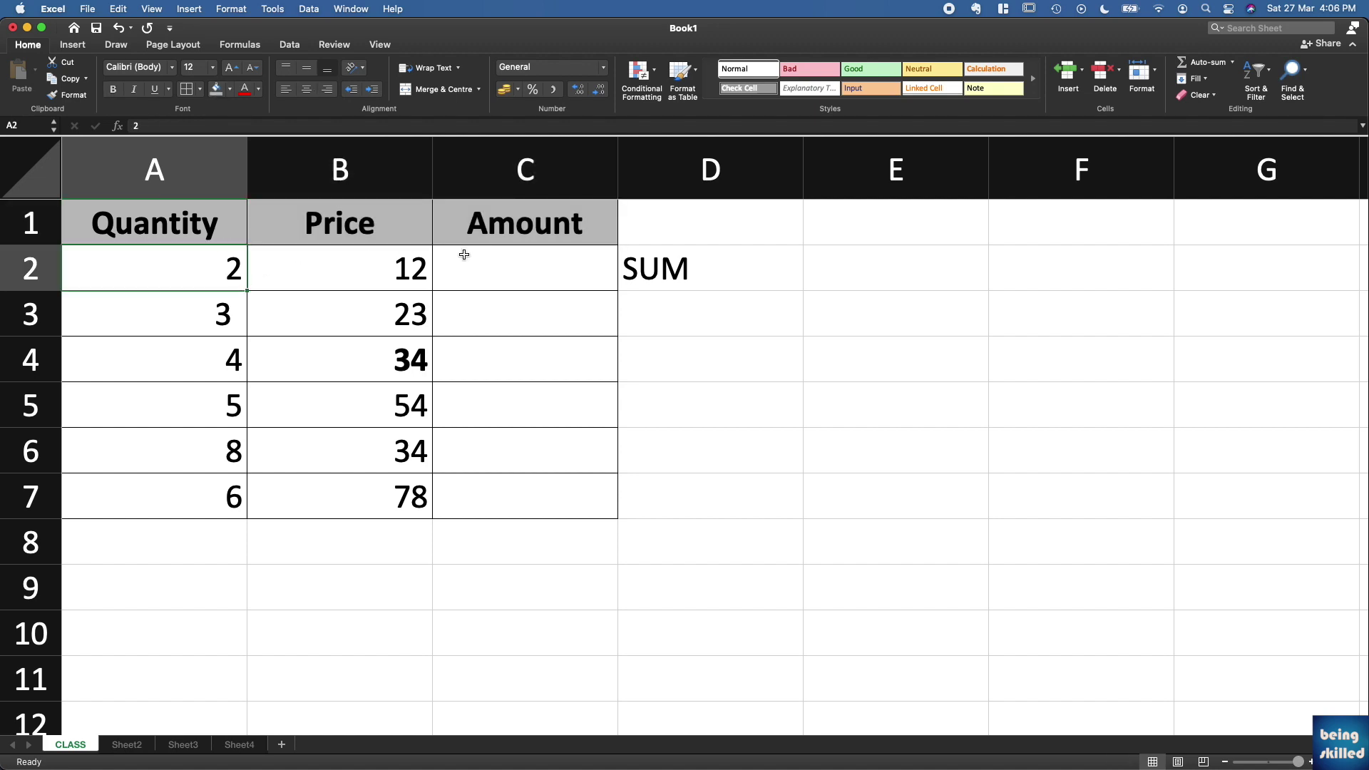
- Try centering the quantity and price values in A2:B7, and set them to right alignment instead
{"action": "left_click_drag", "start_coordinate": [226, 278], "coordinate": [311, 494]}
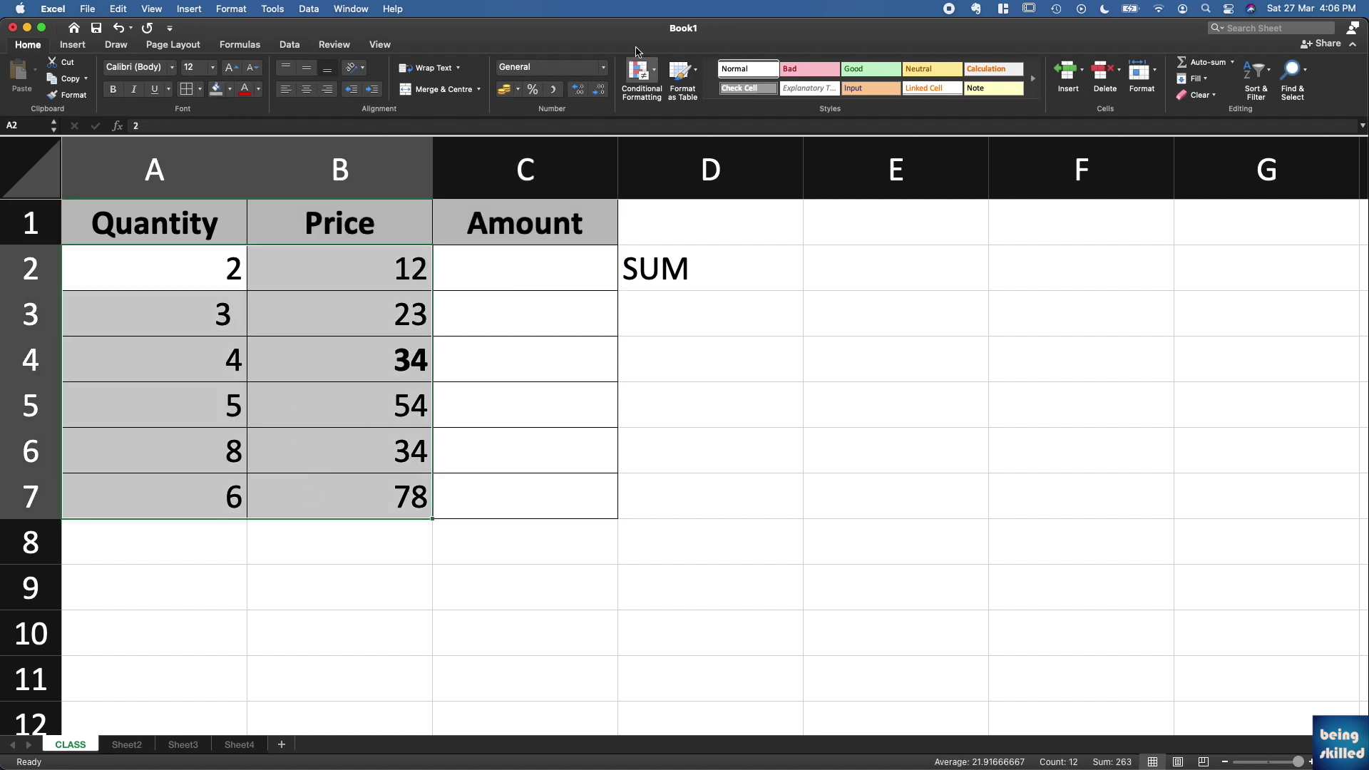
{"action": "left_click", "coordinate": [307, 90]}
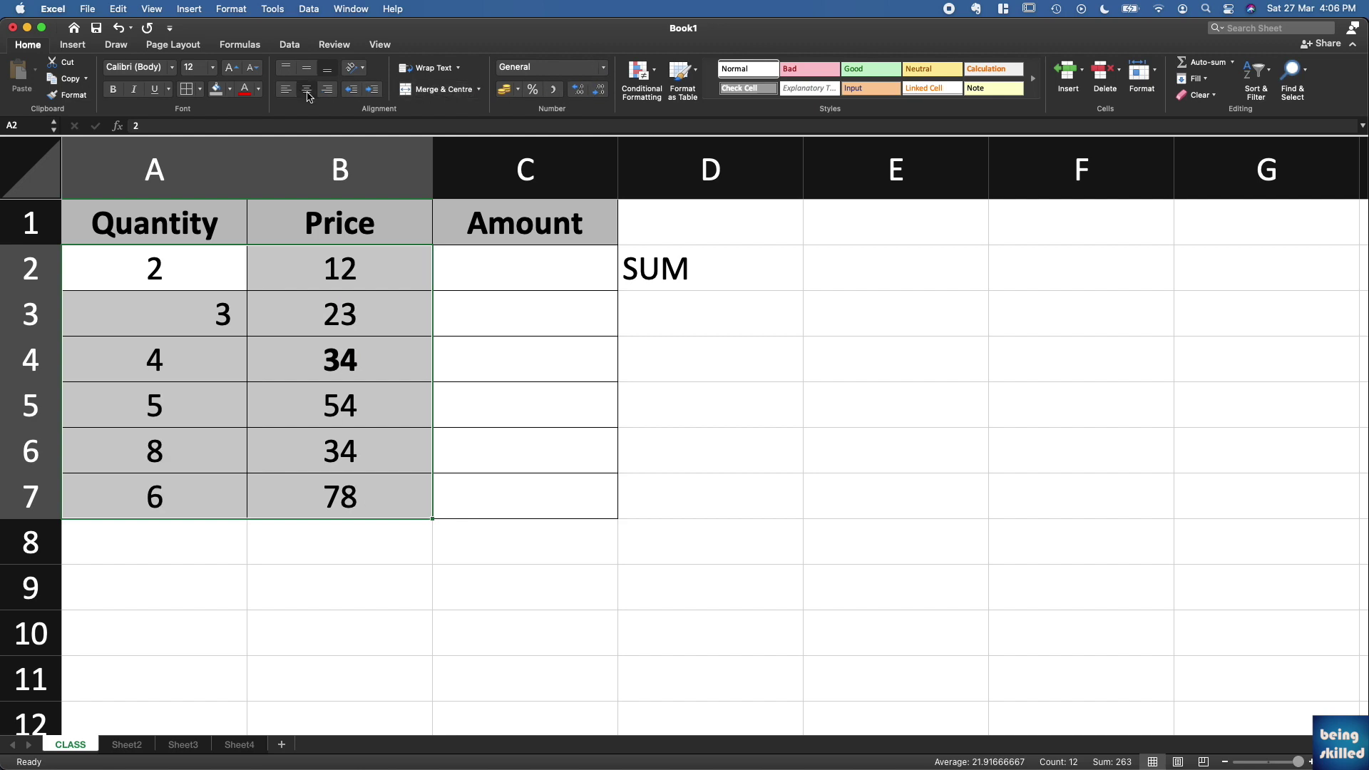
{"action": "left_click", "coordinate": [327, 90]}
{"action": "left_click", "coordinate": [339, 313]}
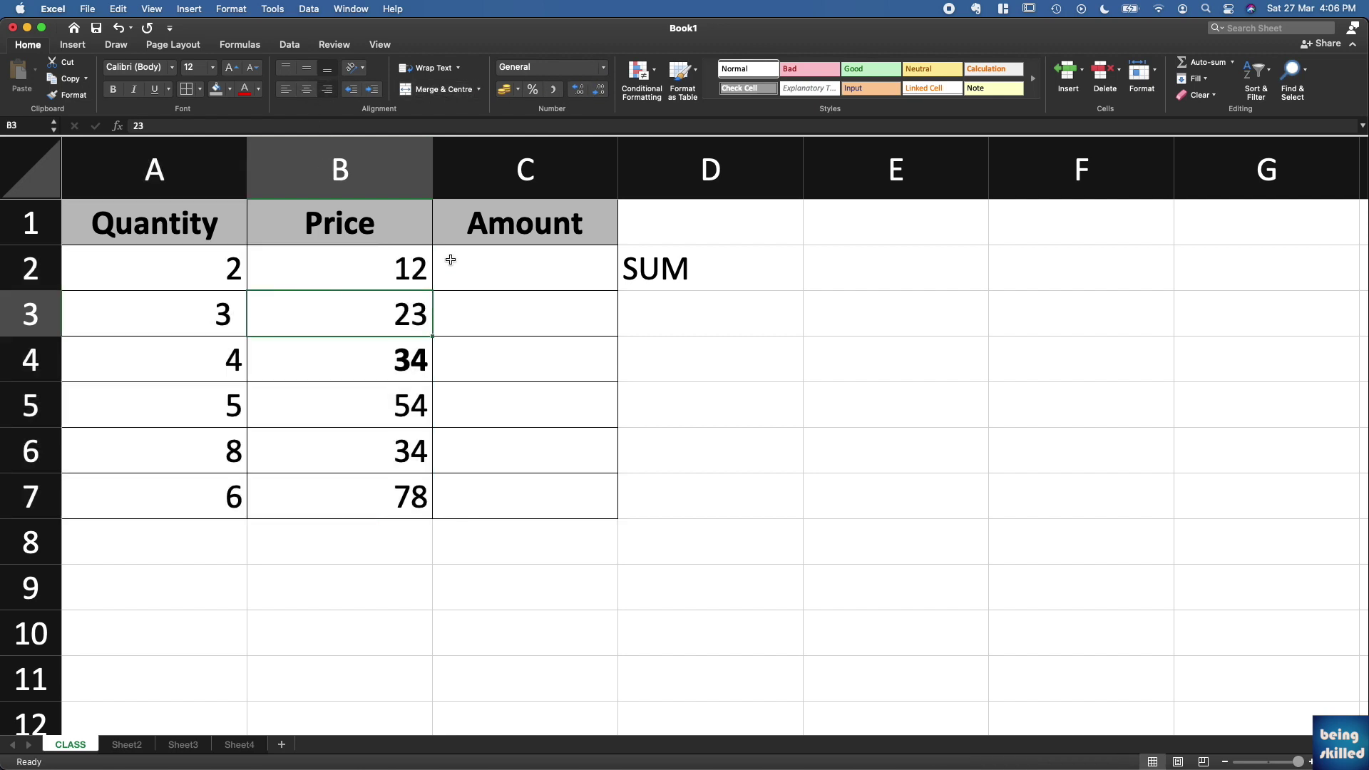
- Enter the formula =A2*B2 in cell C2 to multiply the first row's quantity by its price
{"action": "left_click", "coordinate": [521, 252]}
{"action": "type", "text": "=sum"}
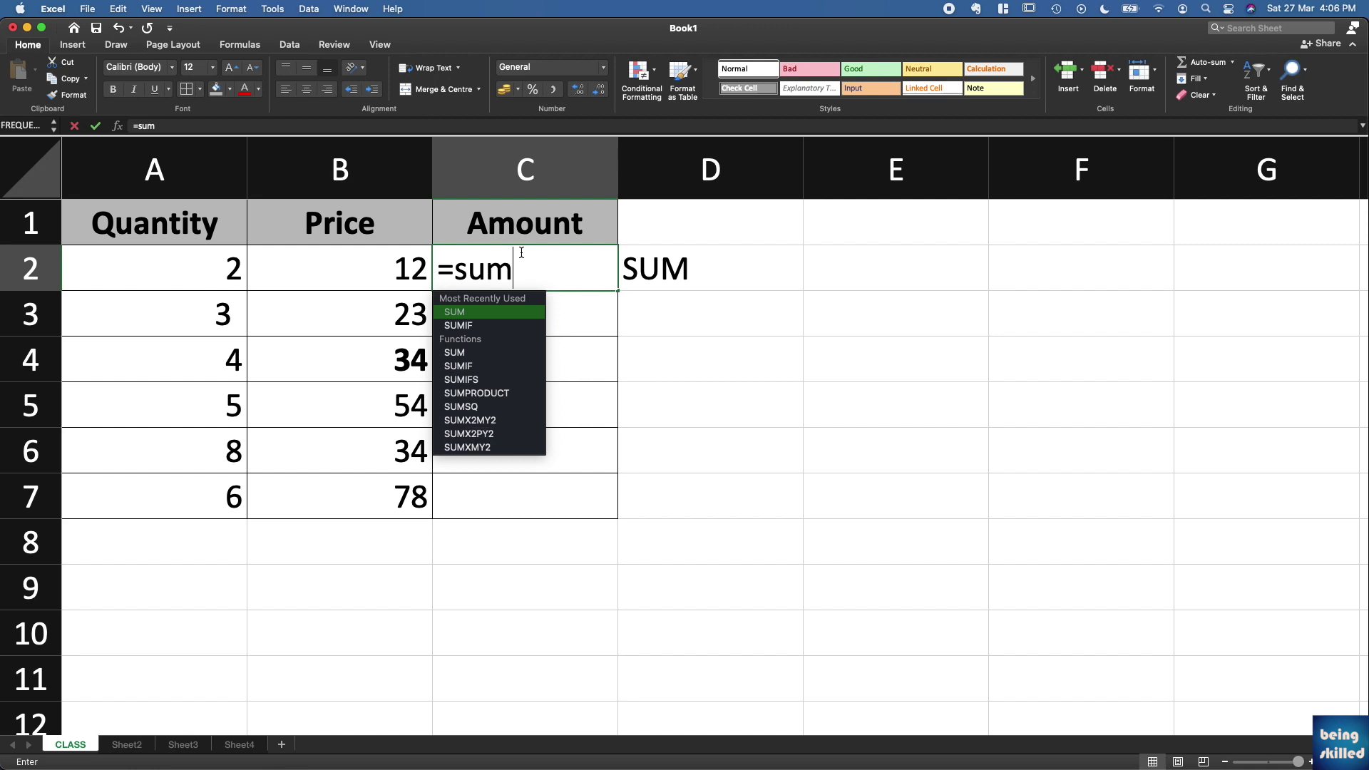
{"action": "key", "text": "BackSpace"}
{"action": "key", "text": "BackSpace"}
{"action": "key", "text": "BackSpace"}
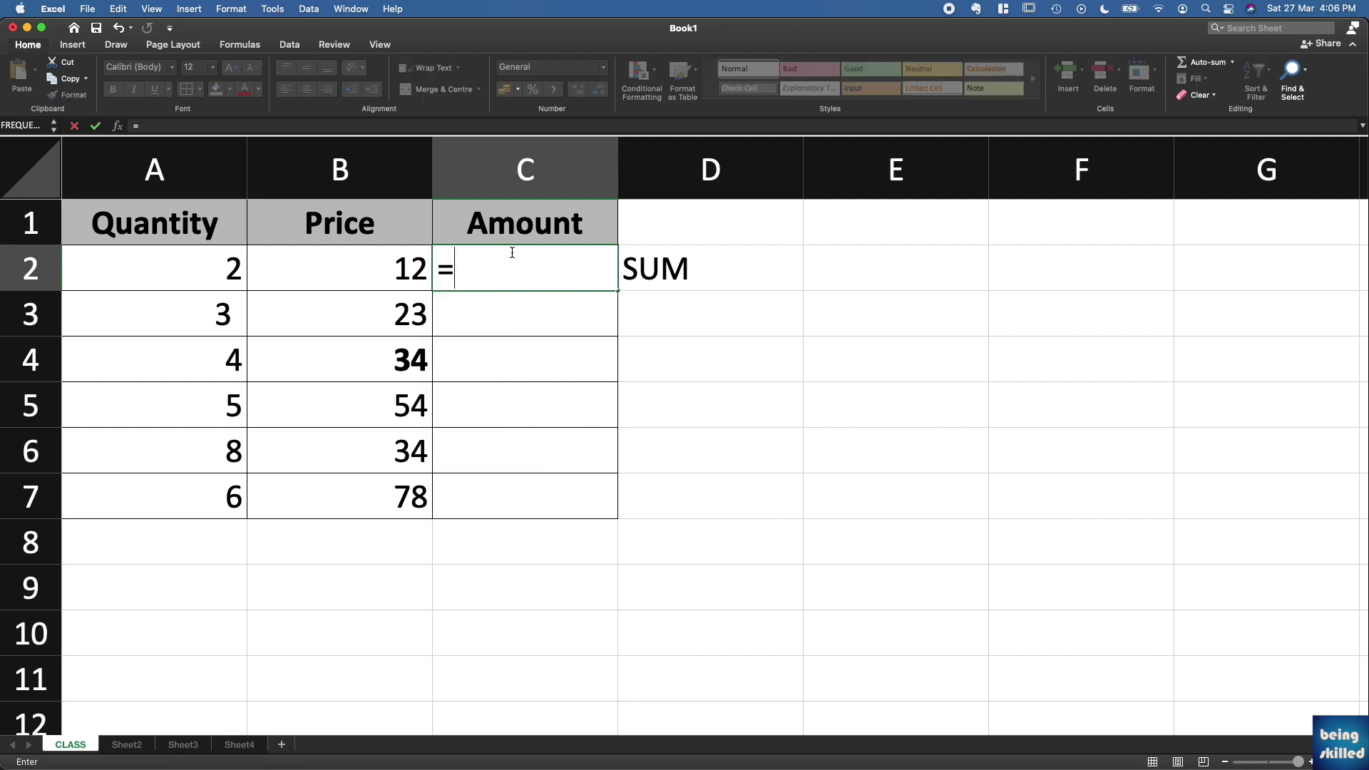
{"action": "left_click", "coordinate": [232, 268]}
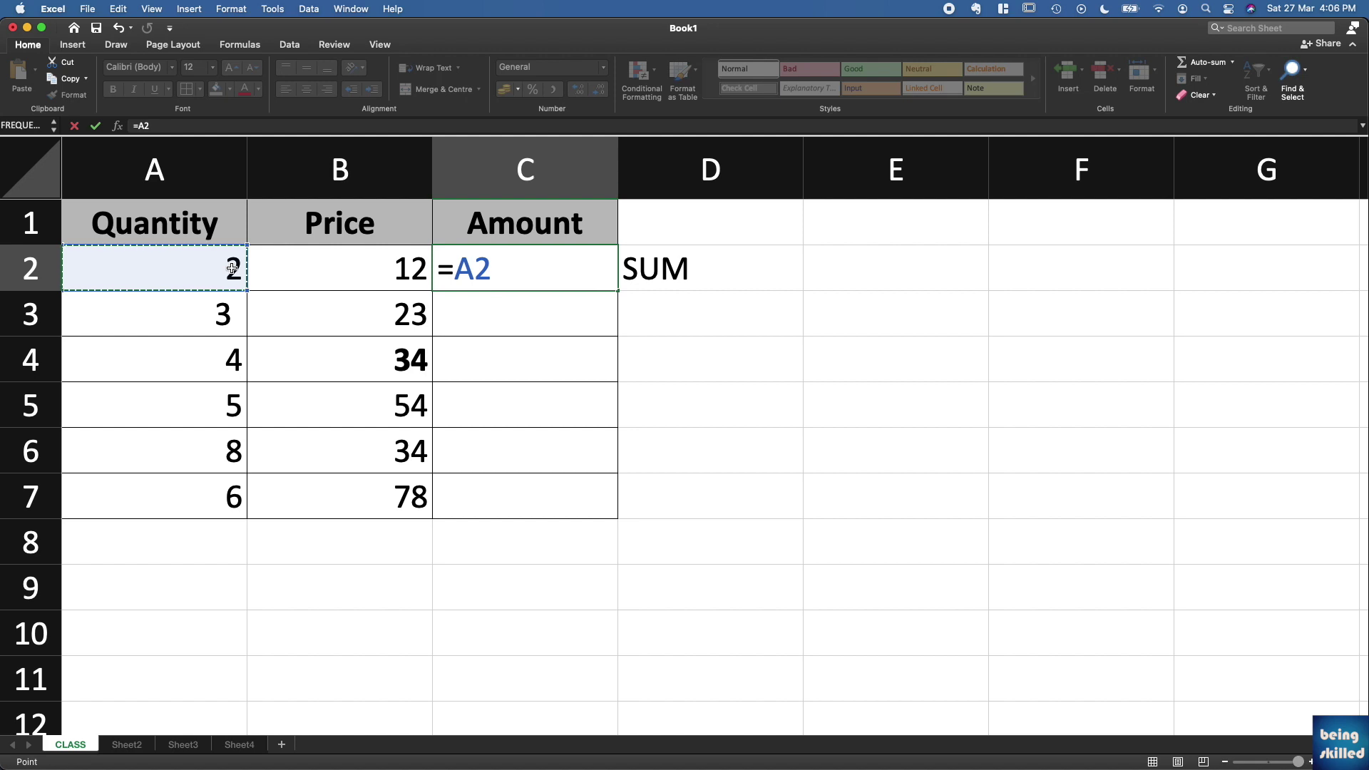
{"action": "type", "text": "*"}
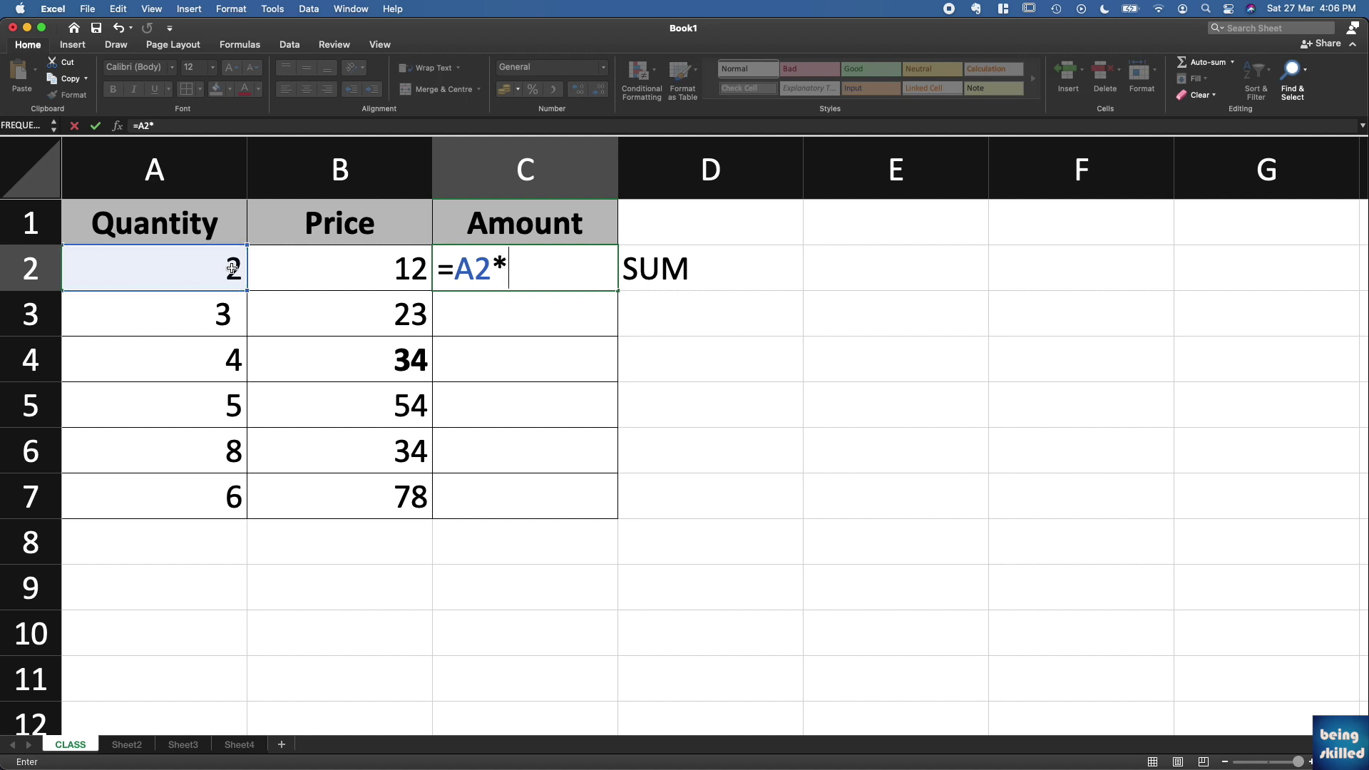
{"action": "left_click", "coordinate": [418, 276]}
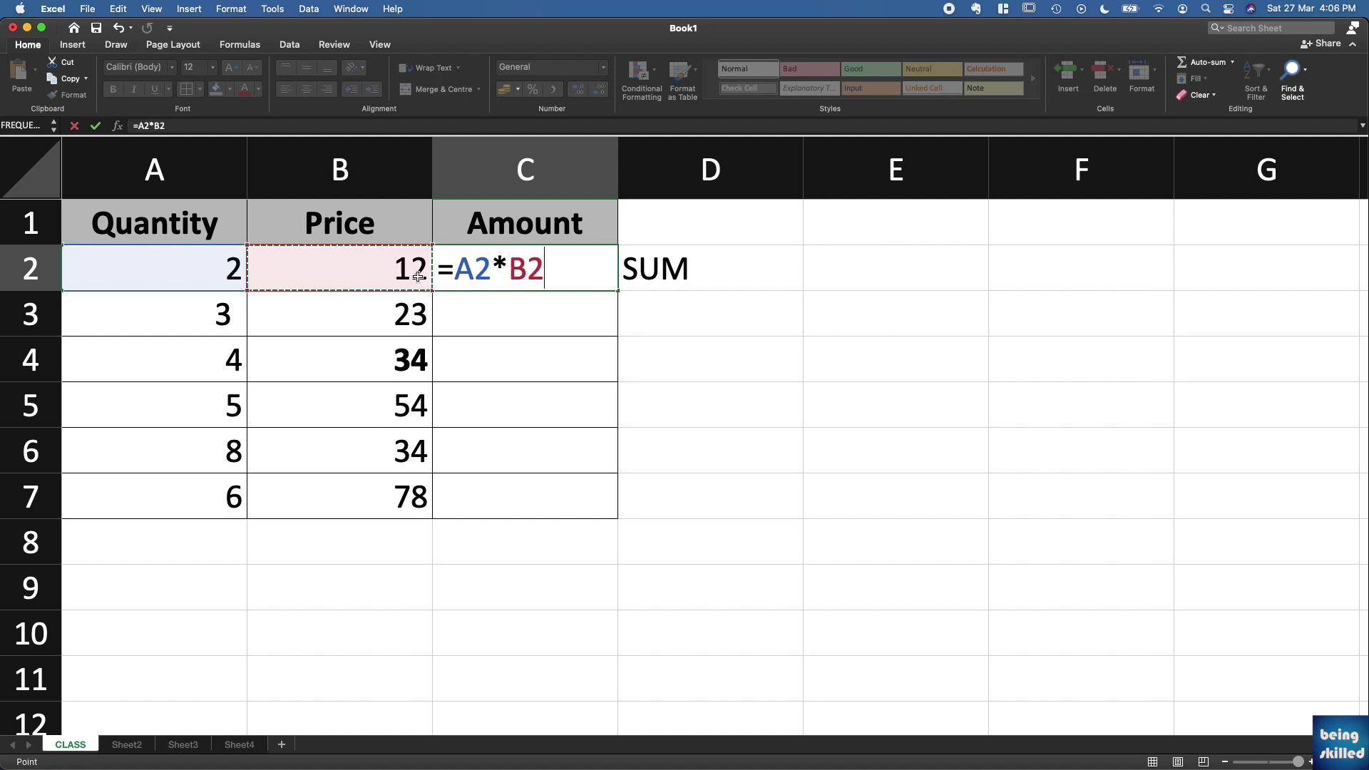
{"action": "key", "text": "Return"}
- Enter the formula =A3*B3 in cell C3 to multiply the second data row's quantity by its price
{"action": "key", "text": "Up"}
{"action": "key", "text": "super+c"}
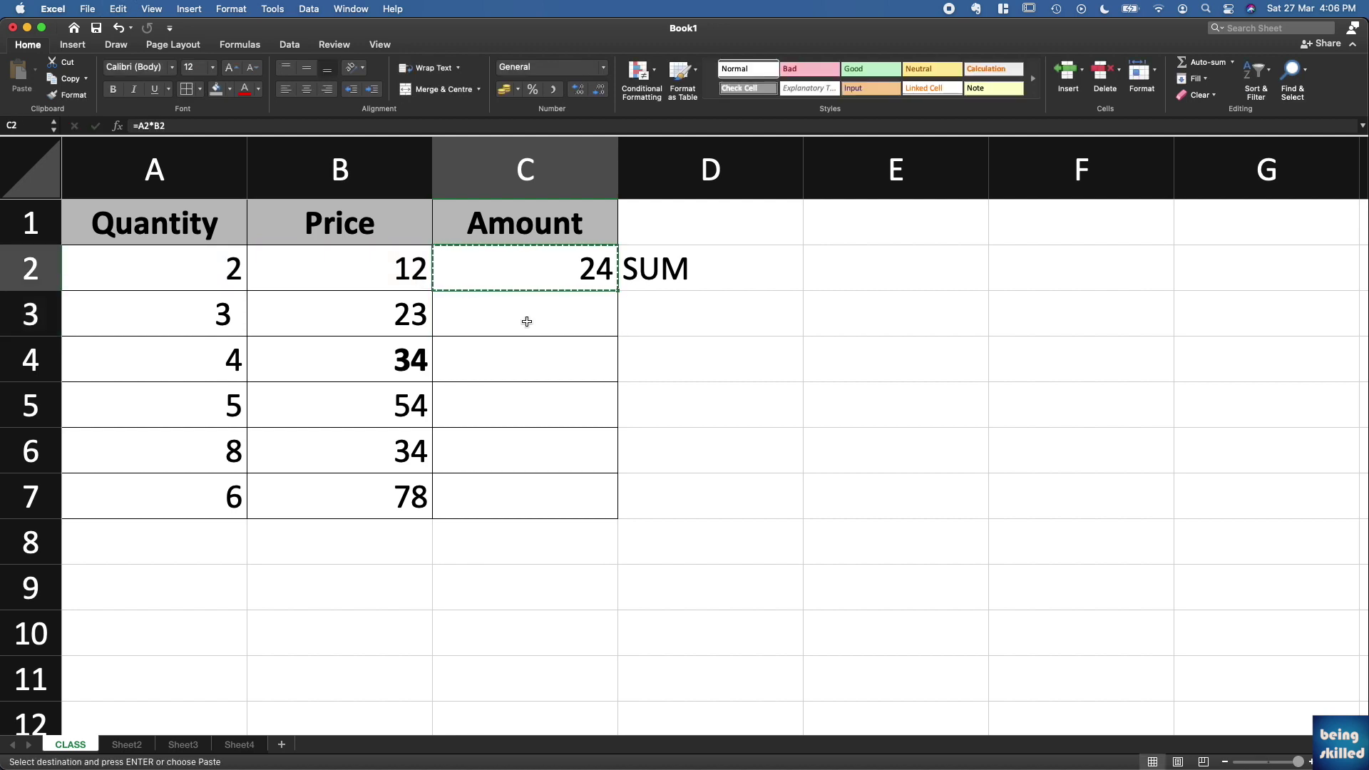
{"action": "left_click", "coordinate": [566, 308]}
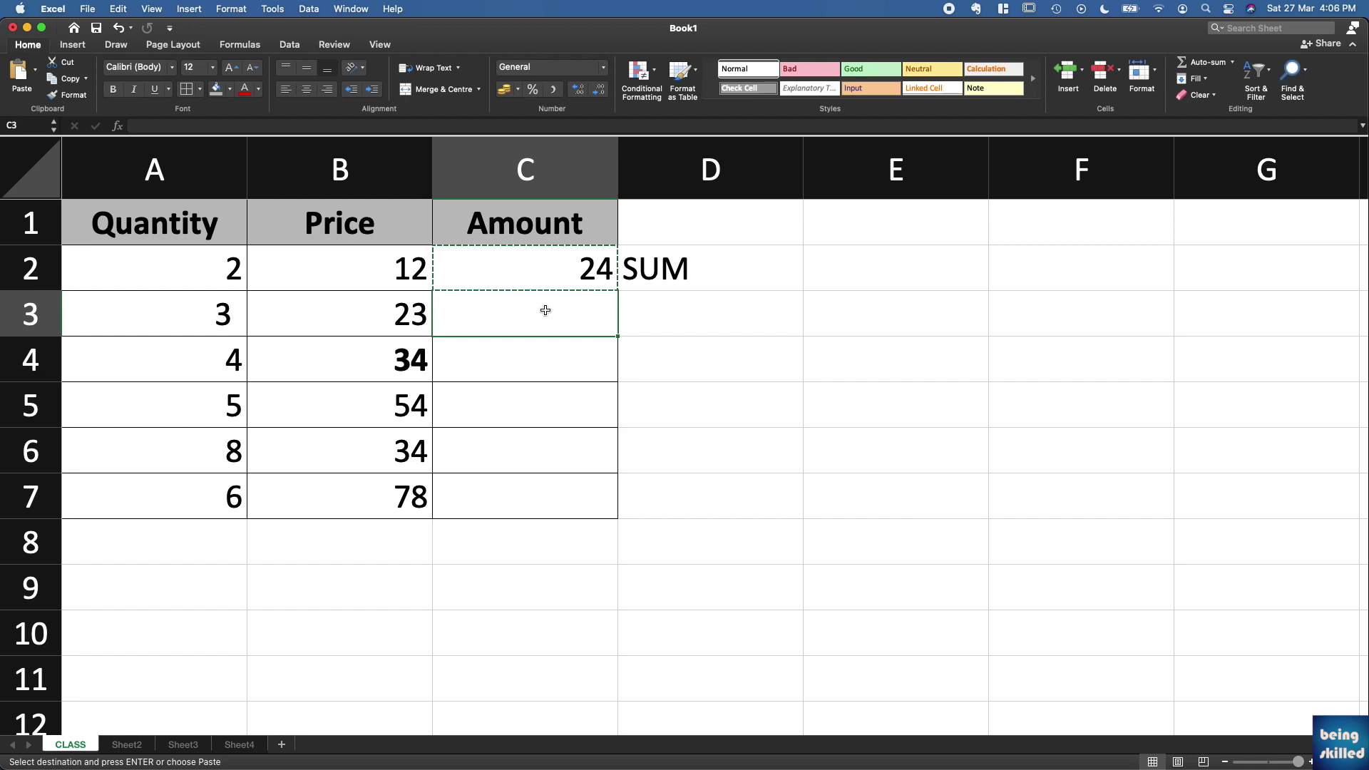
{"action": "type", "text": "="}
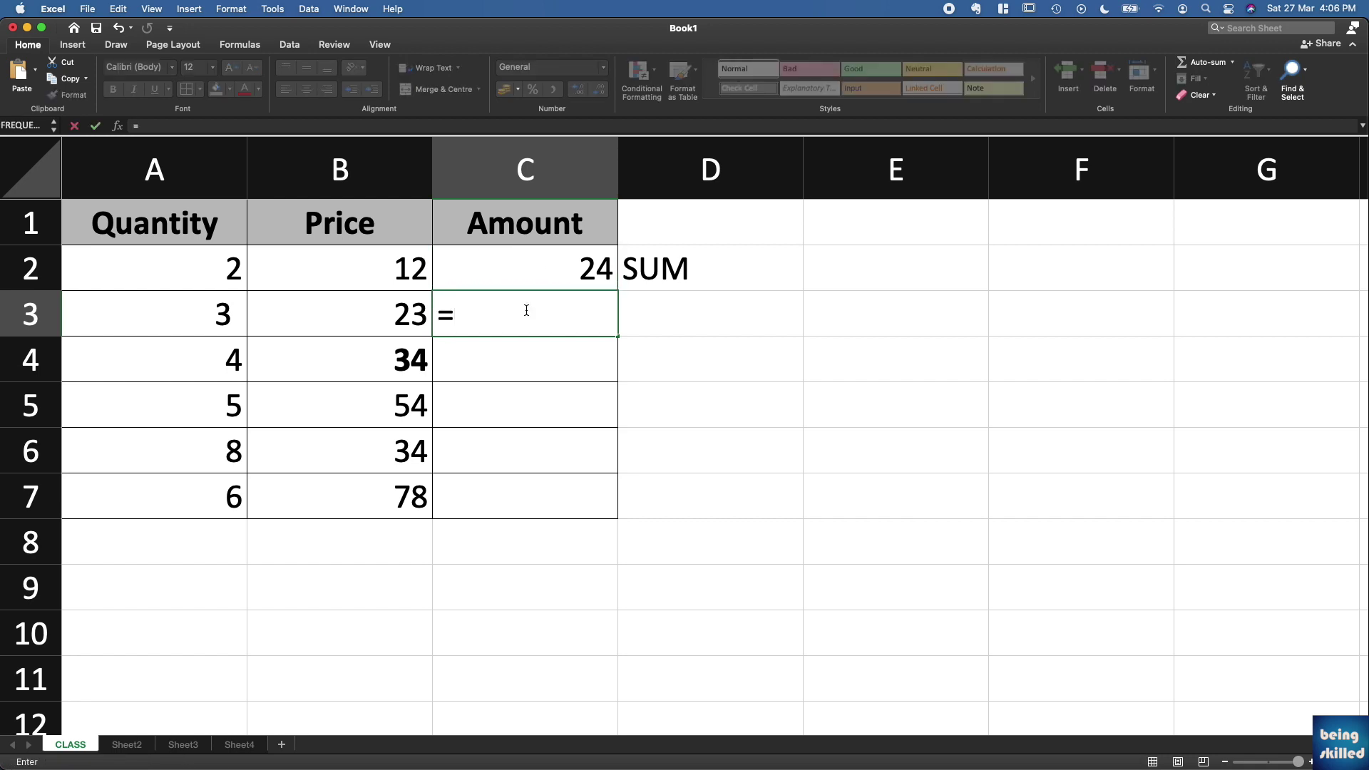
{"action": "key", "text": "Left"}
{"action": "key", "text": "Left"}
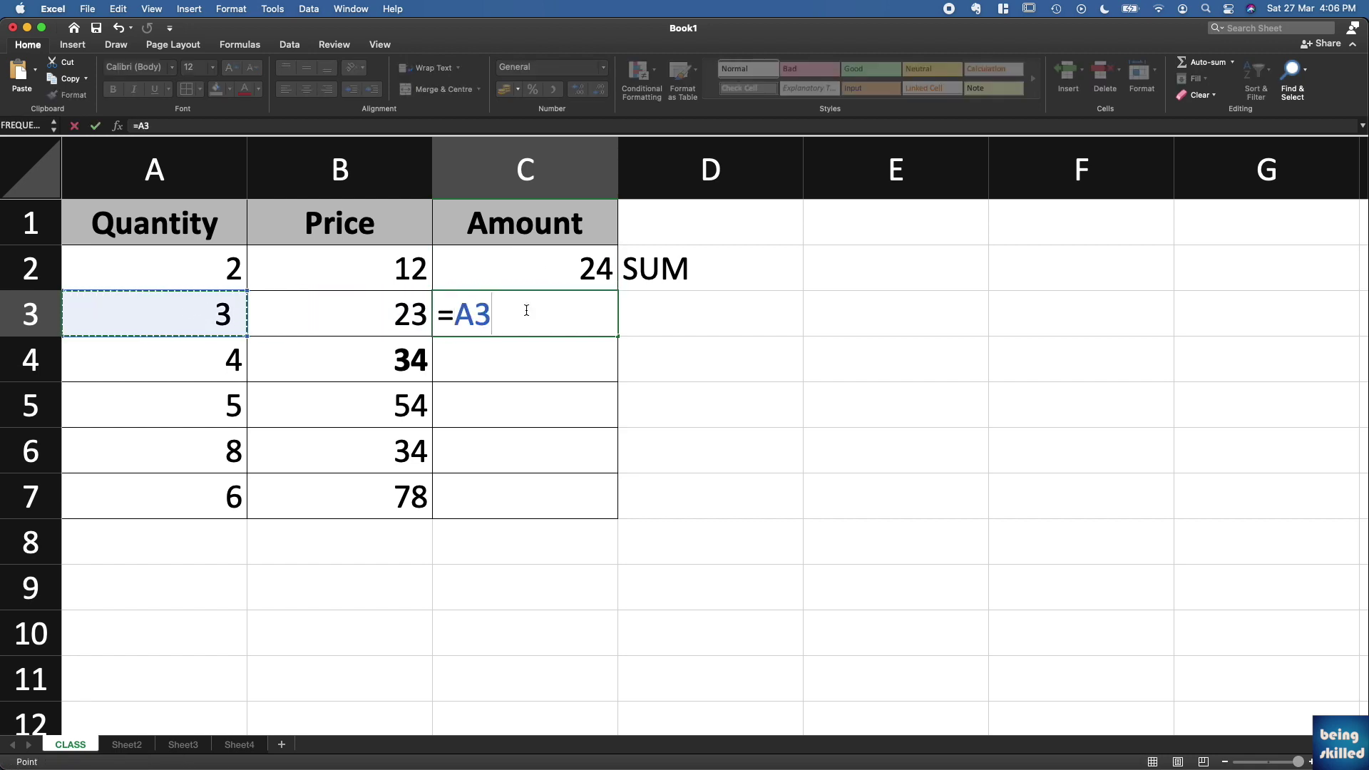
{"action": "type", "text": "*"}
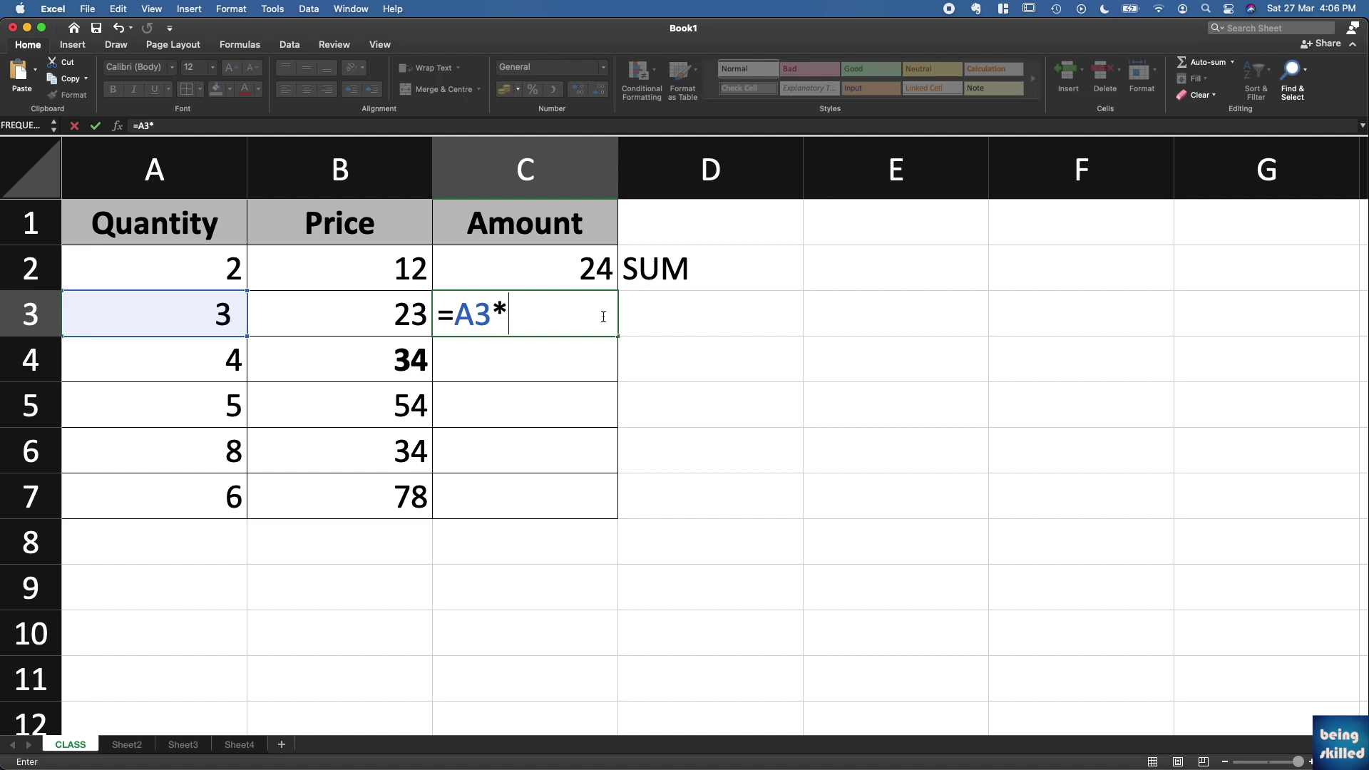
{"action": "left_click", "coordinate": [357, 319]}
{"action": "key", "text": "Return"}
{"action": "key", "text": "Up"}
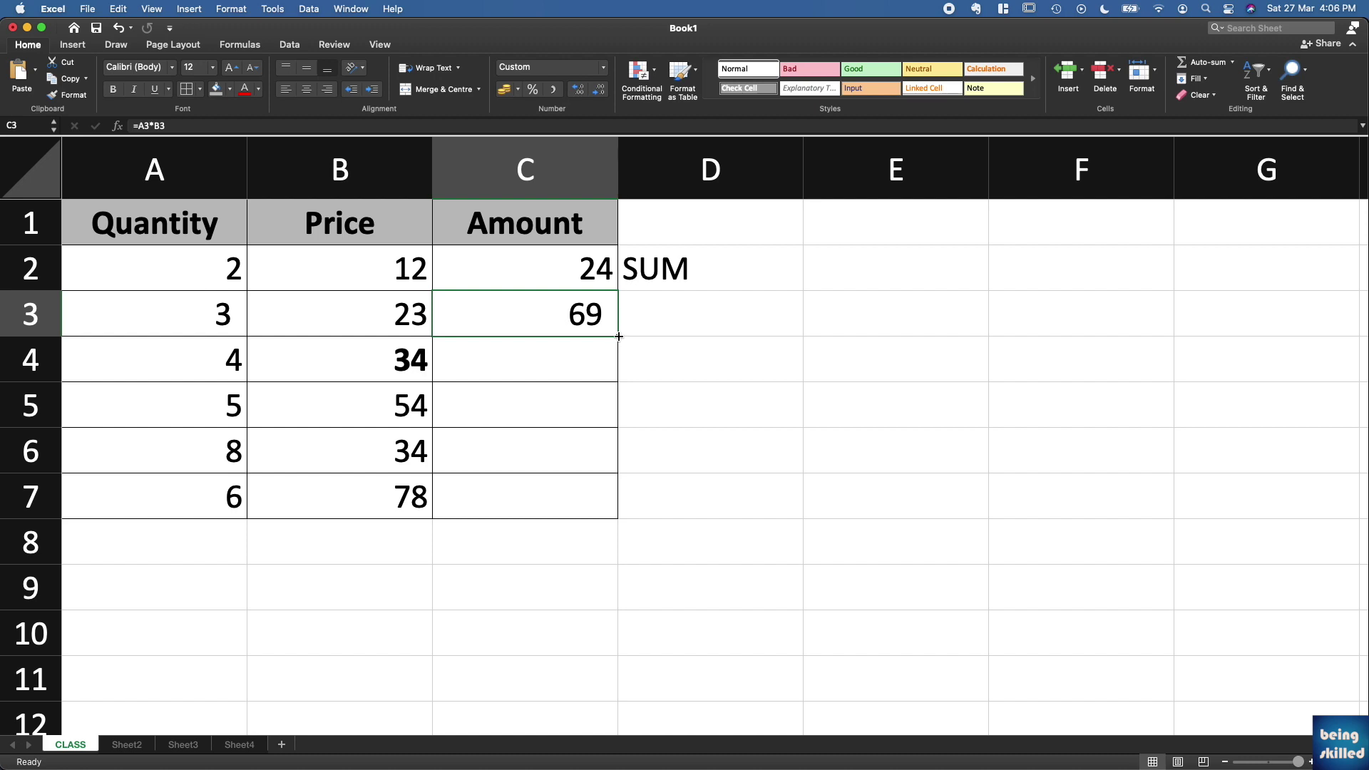
- Fill the multiplication formula from C3 down through C7 and check the cell references in the filled Amount cells
{"action": "left_click_drag", "start_coordinate": [618, 337], "coordinate": [613, 514]}
{"action": "left_click", "coordinate": [613, 515]}
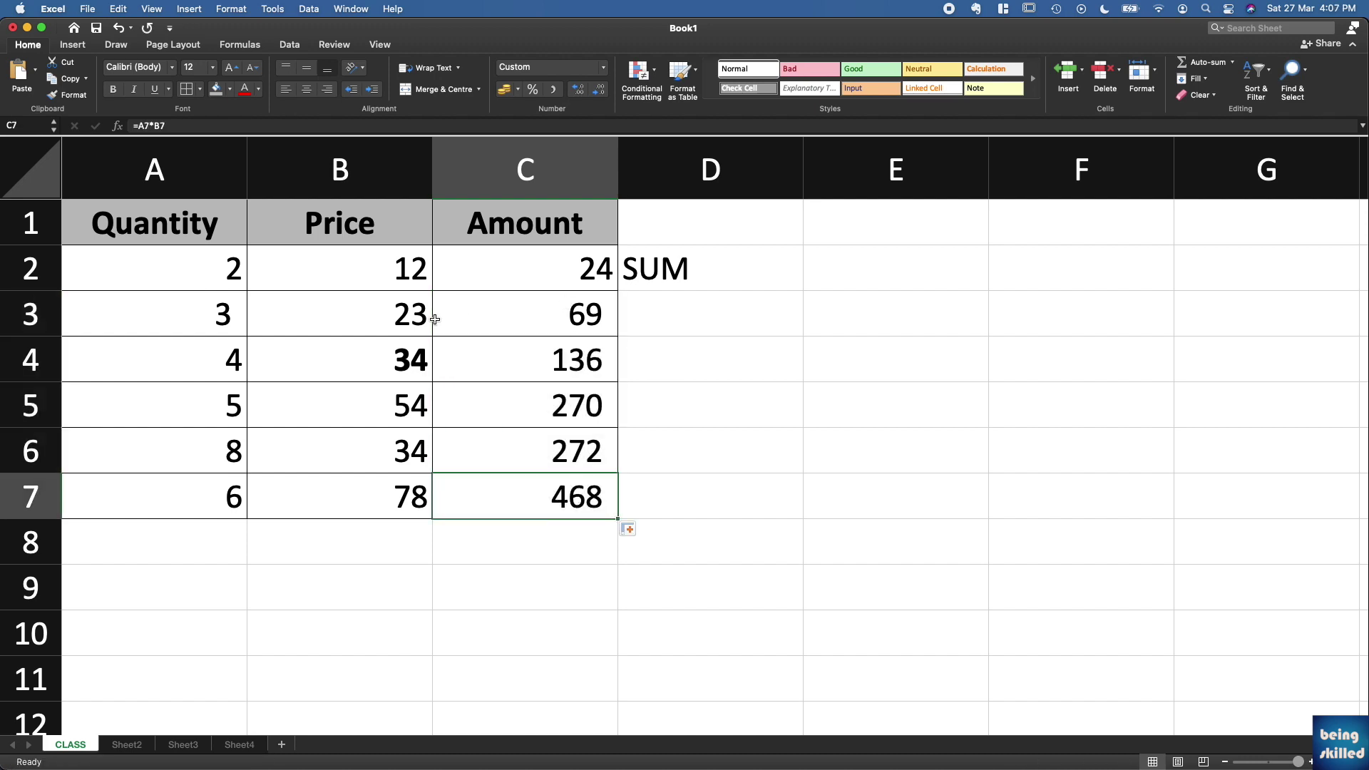
{"action": "double_click", "coordinate": [499, 350]}
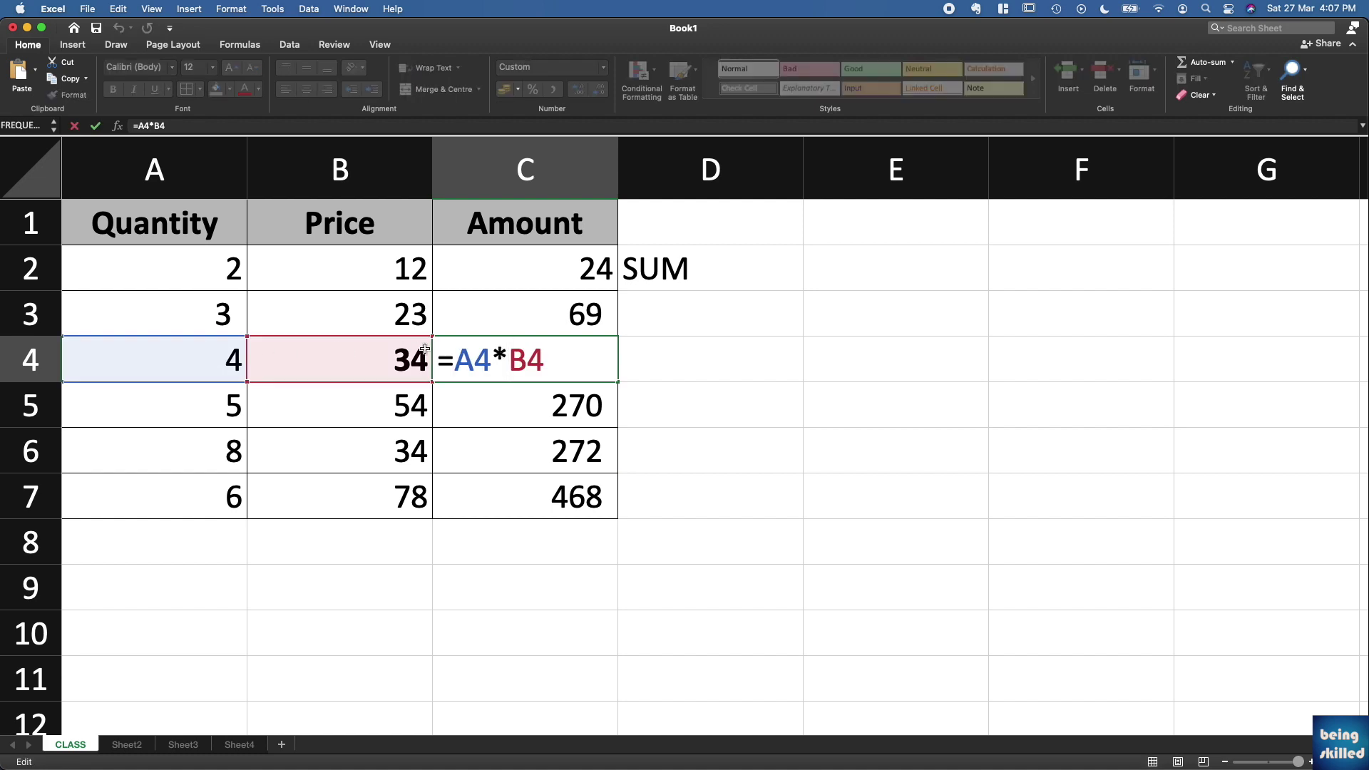
{"action": "key", "text": "Escape"}
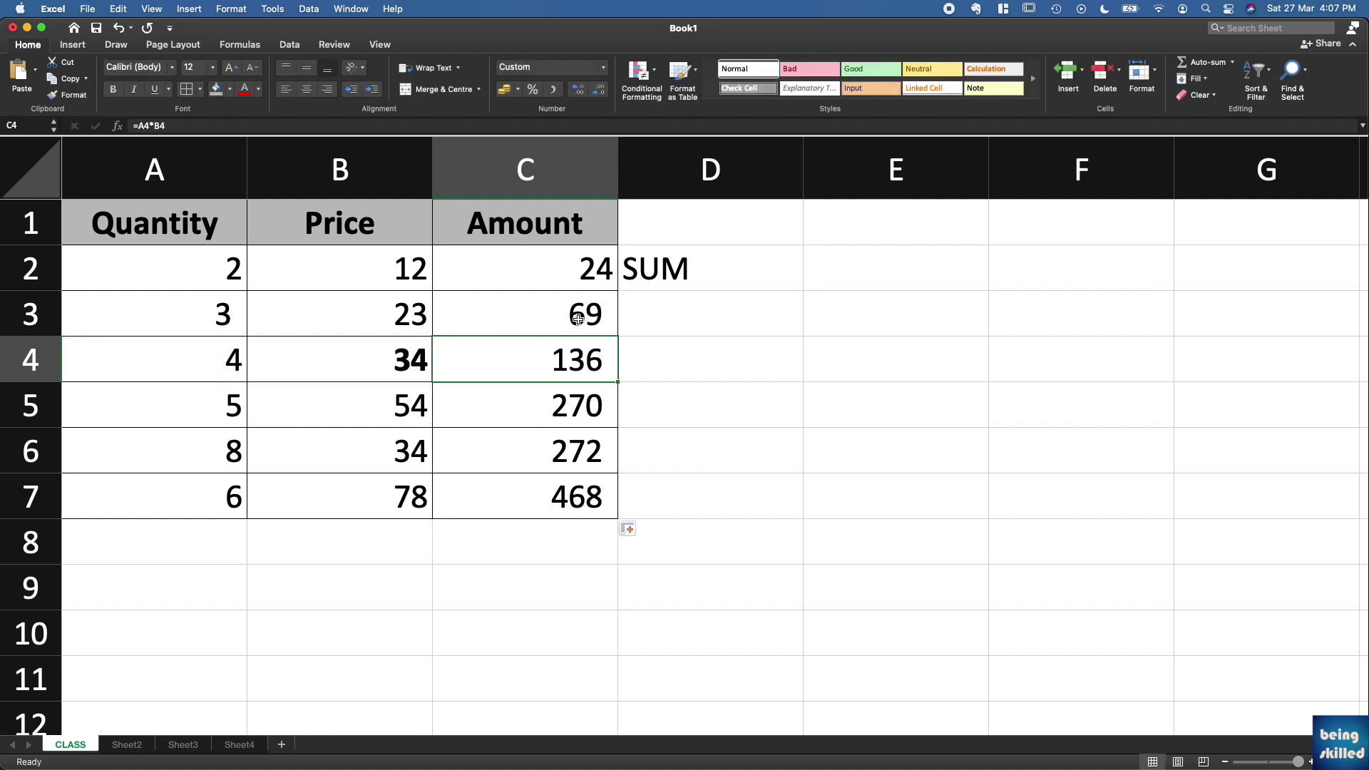
{"action": "left_click", "coordinate": [578, 325]}
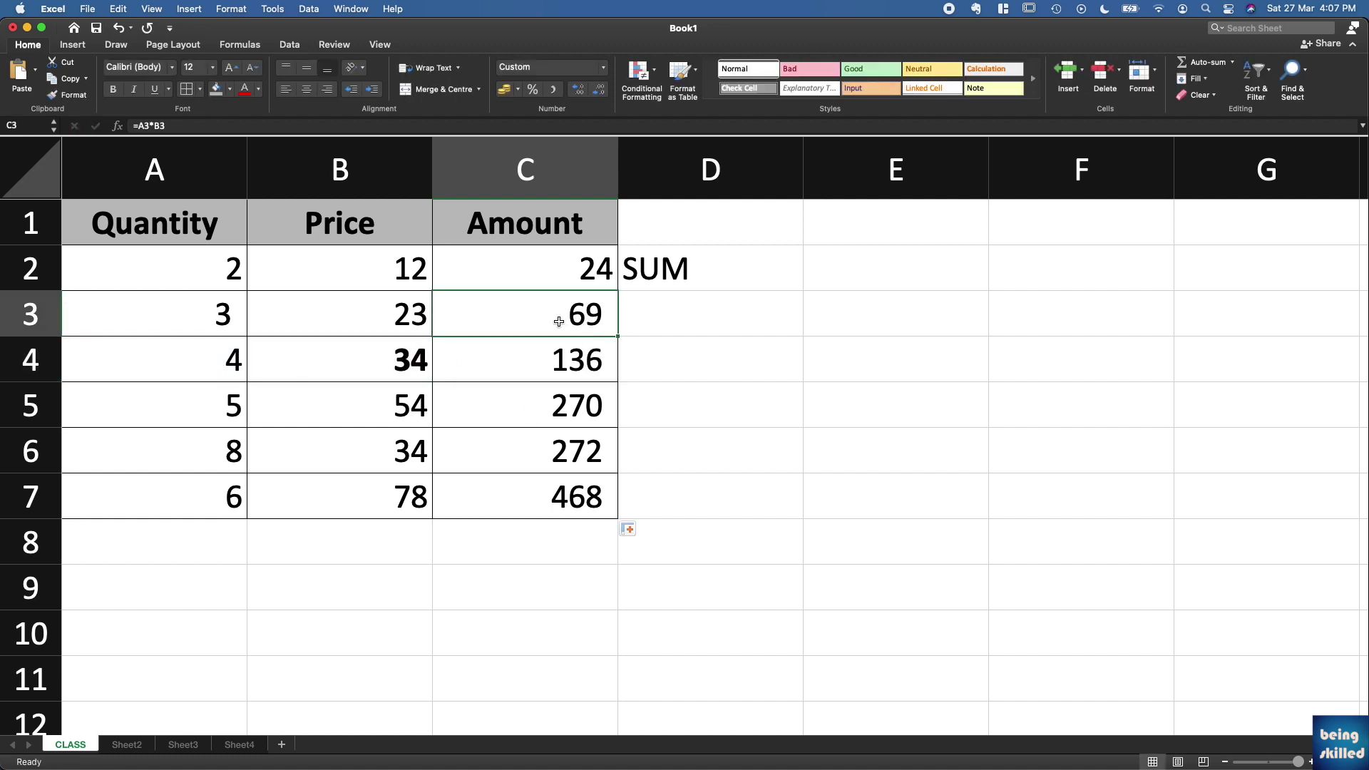
{"action": "left_click", "coordinate": [589, 492]}
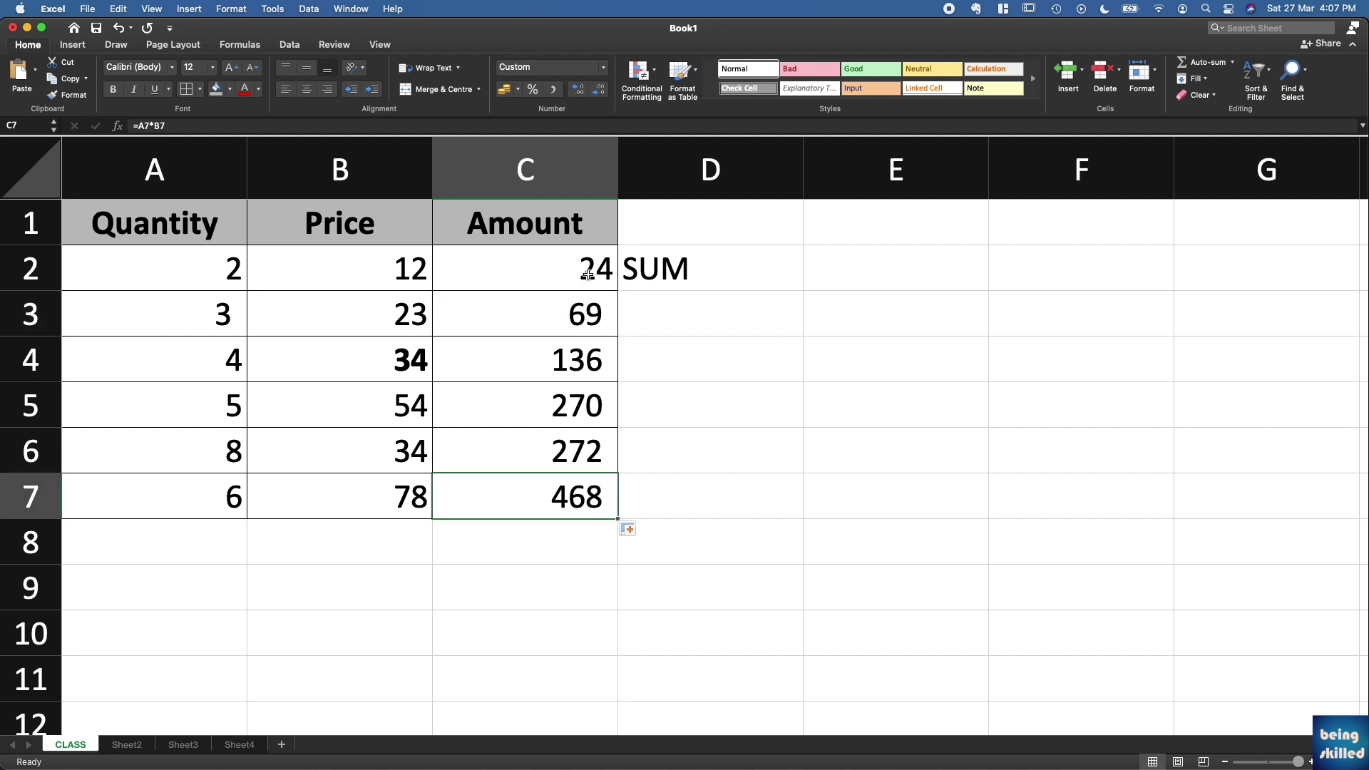
{"action": "left_click", "coordinate": [592, 454]}
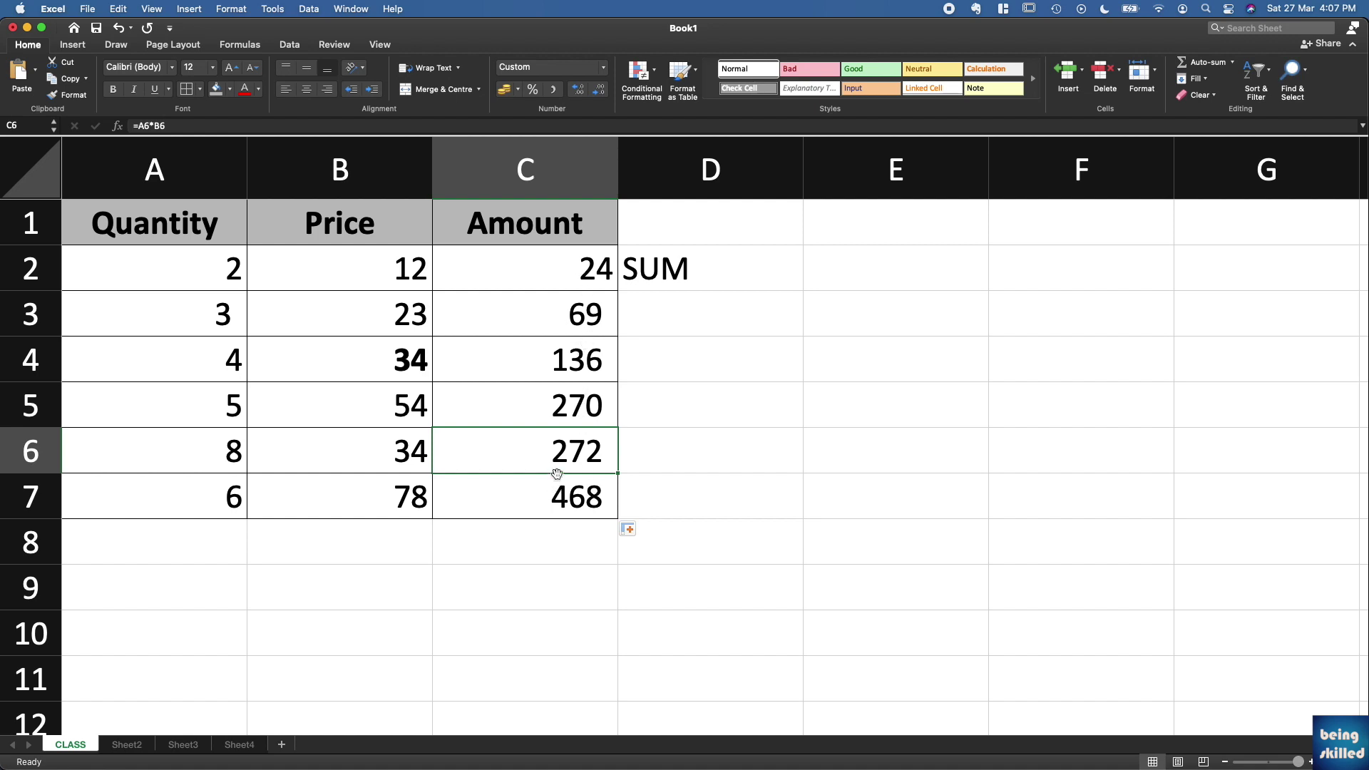
- Try filling the Amount formula from C7 down to C9, and clear the contents of C8:C9
{"action": "left_click", "coordinate": [607, 499]}
{"action": "left_click_drag", "start_coordinate": [618, 519], "coordinate": [619, 619]}
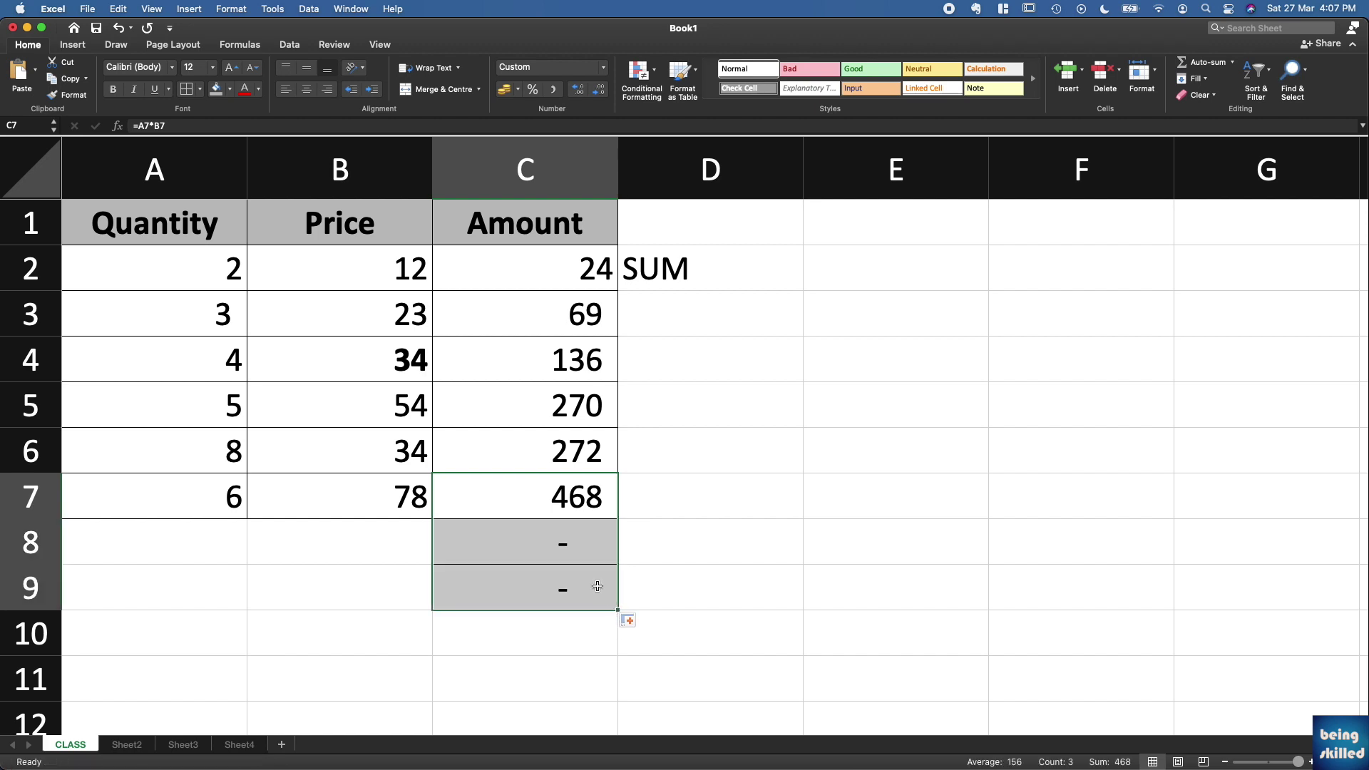
{"action": "left_click", "coordinate": [581, 547]}
{"action": "left_click_drag", "start_coordinate": [559, 541], "coordinate": [553, 584]}
{"action": "key", "text": "Delete"}
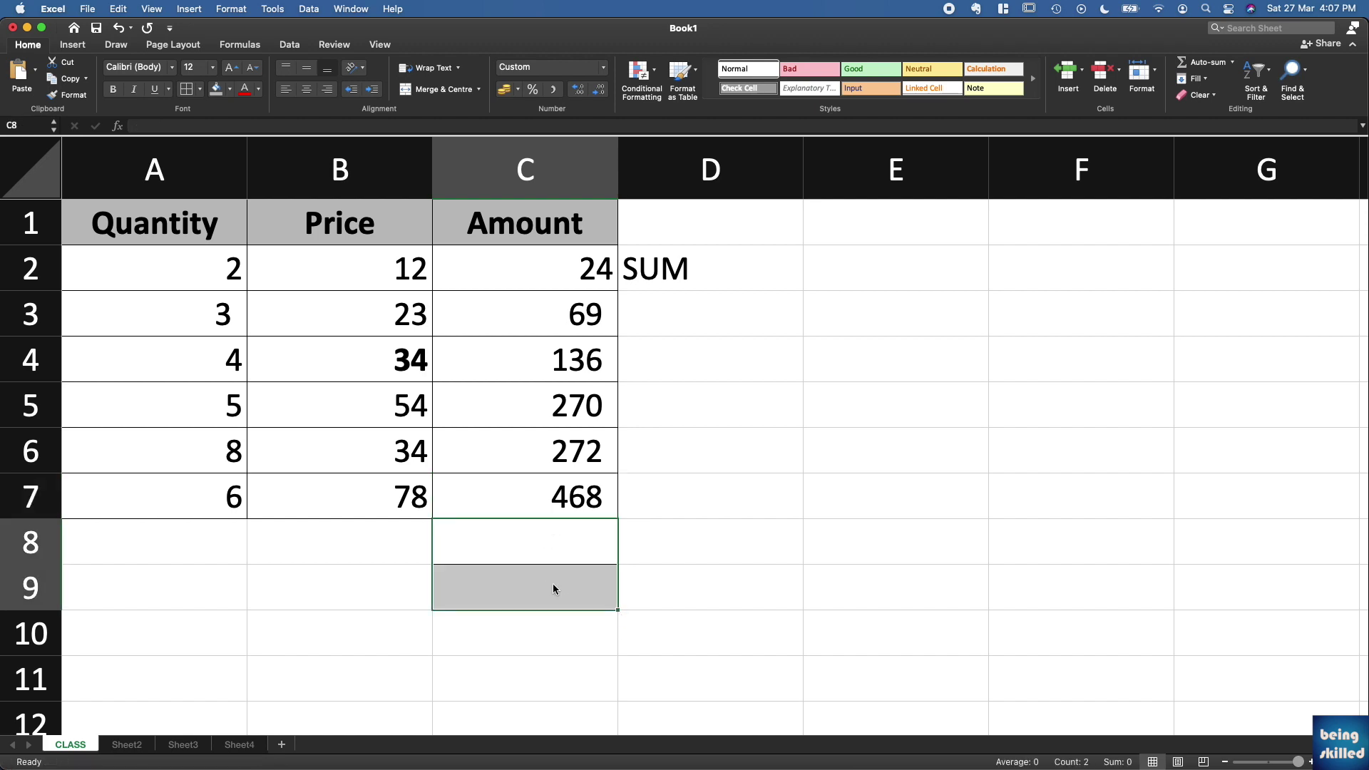
{"action": "key", "text": "Home"}
{"action": "type", "text": "=sum"}
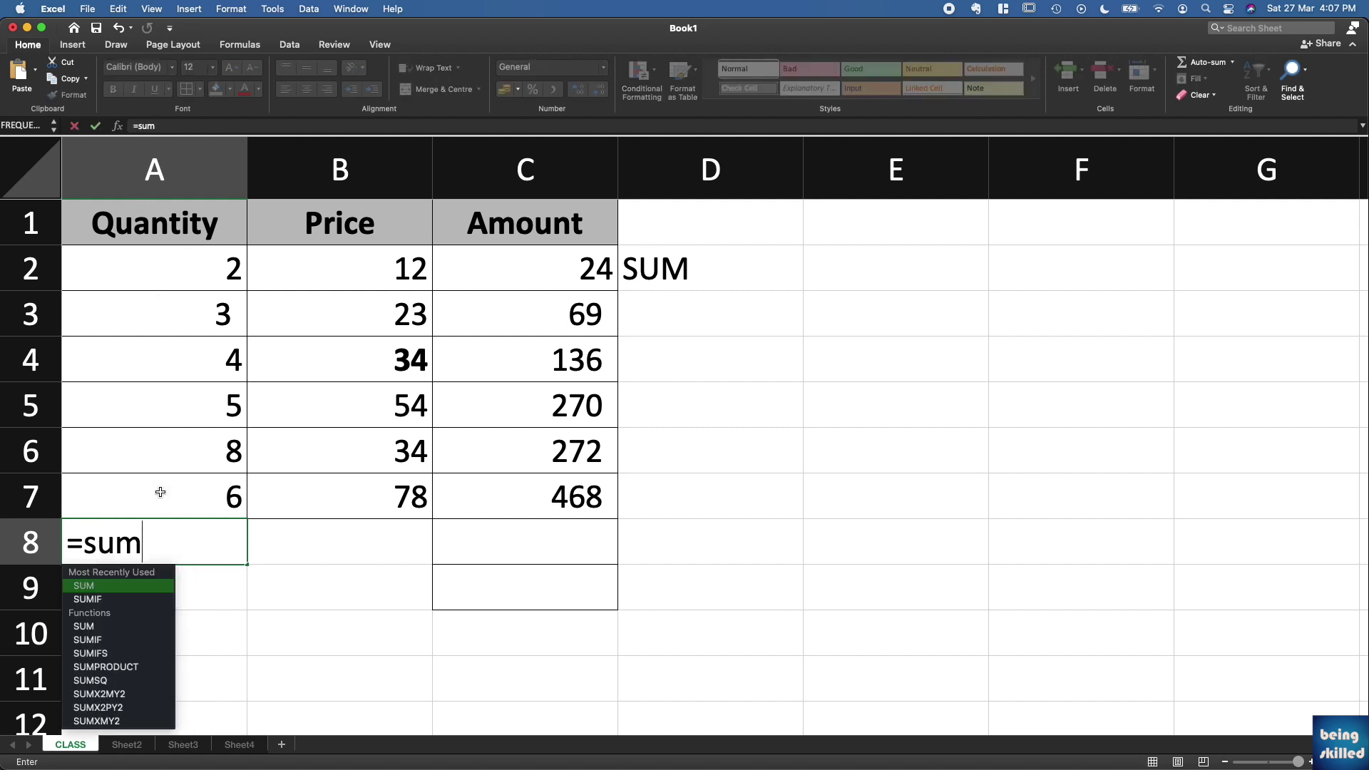
{"action": "key", "text": "Escape"}
{"action": "key", "text": "Escape"}
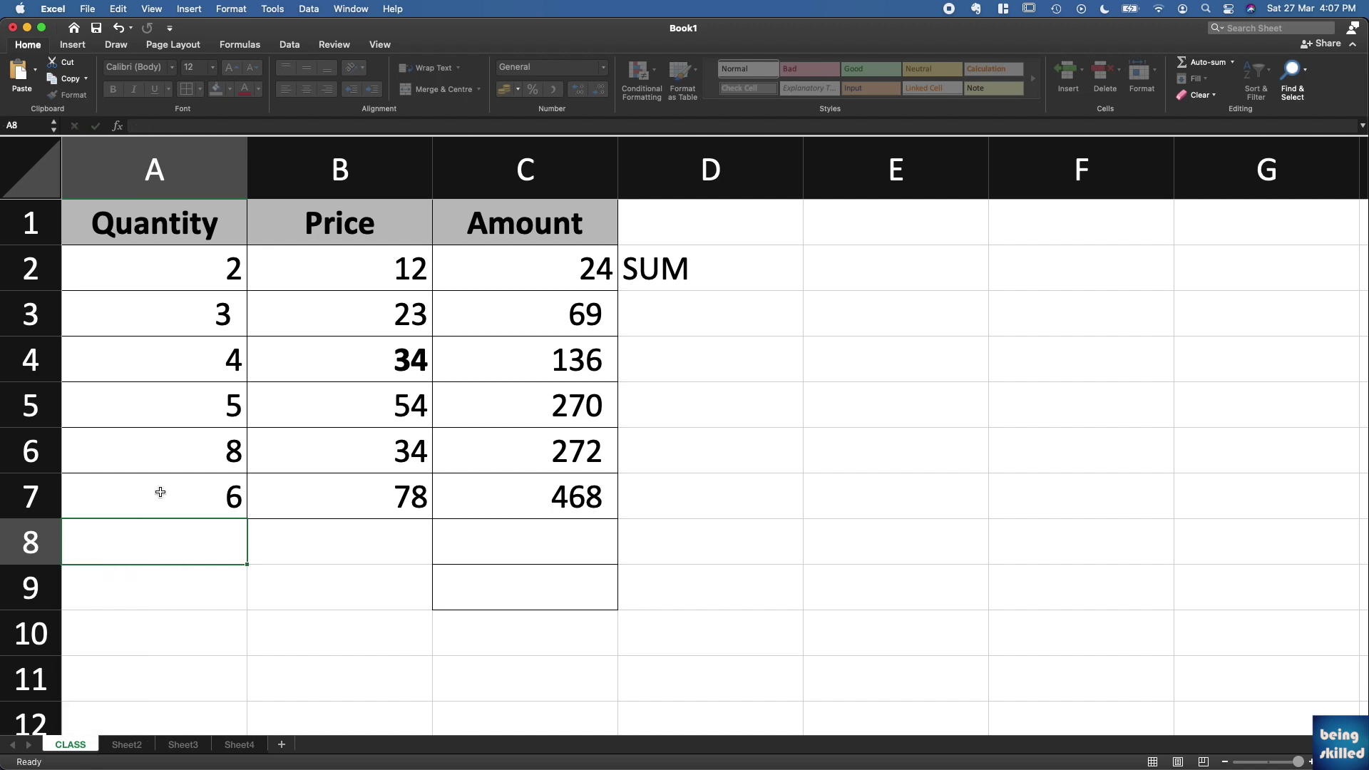
- Total the quantities in cell A8 by adding each cell individually with the formula =A2+A3+A4+A5+A6+A7
{"action": "type", "text": "="}
{"action": "left_click", "coordinate": [233, 272]}
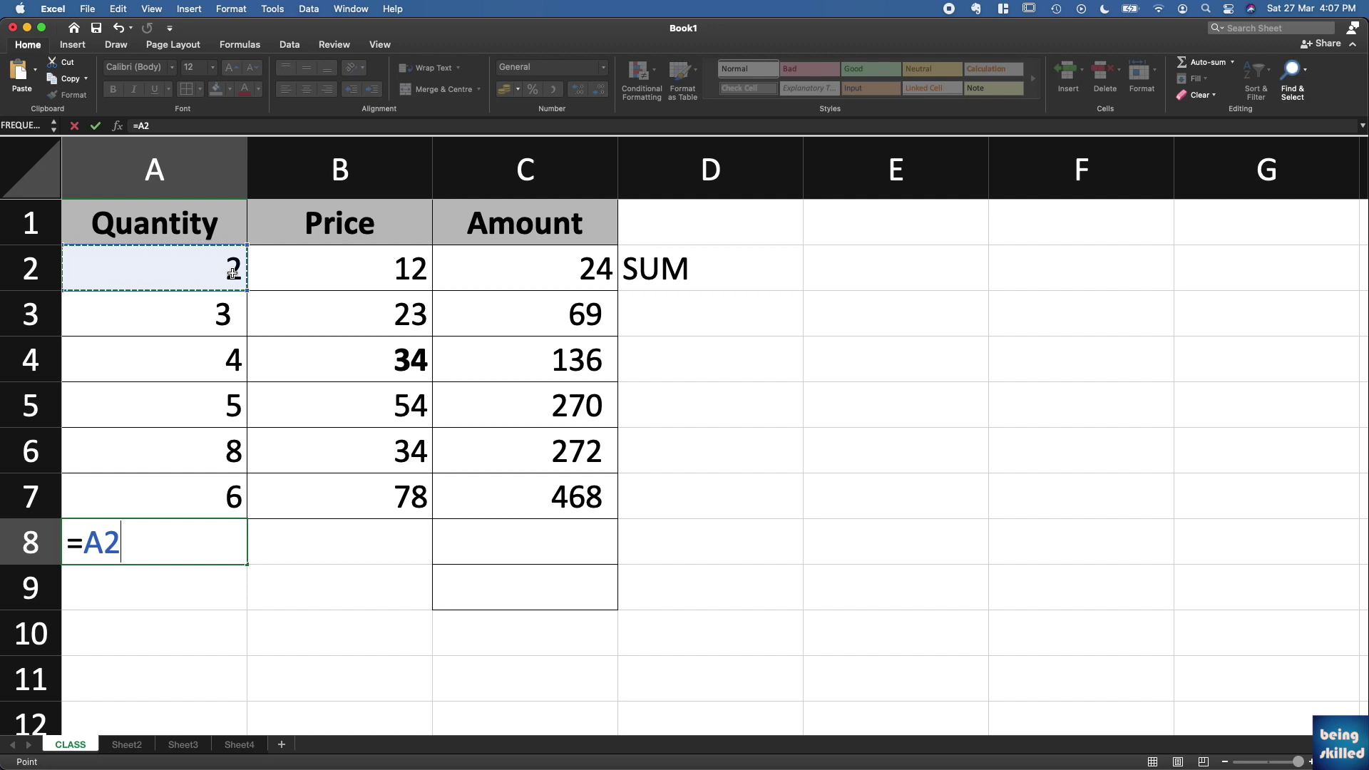
{"action": "type", "text": "+"}
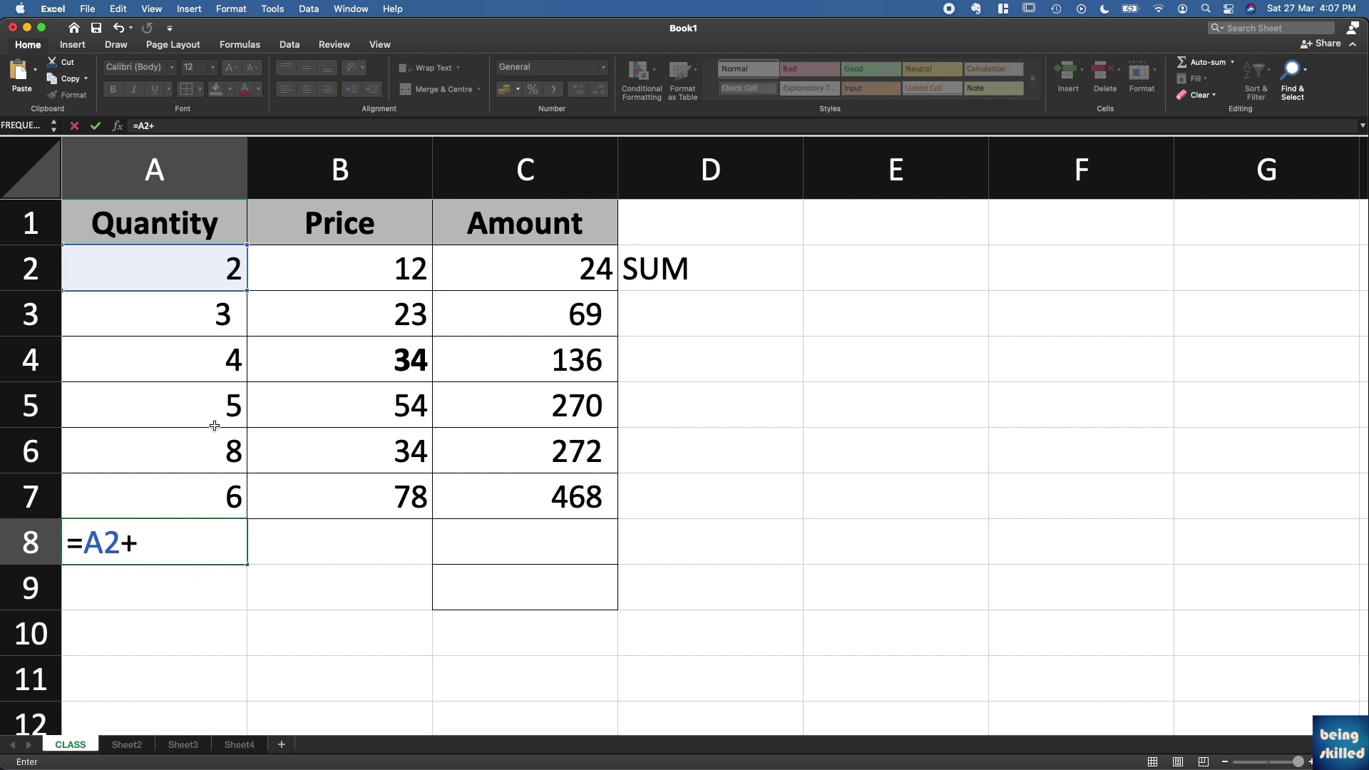
{"action": "left_click", "coordinate": [215, 322]}
{"action": "type", "text": "+"}
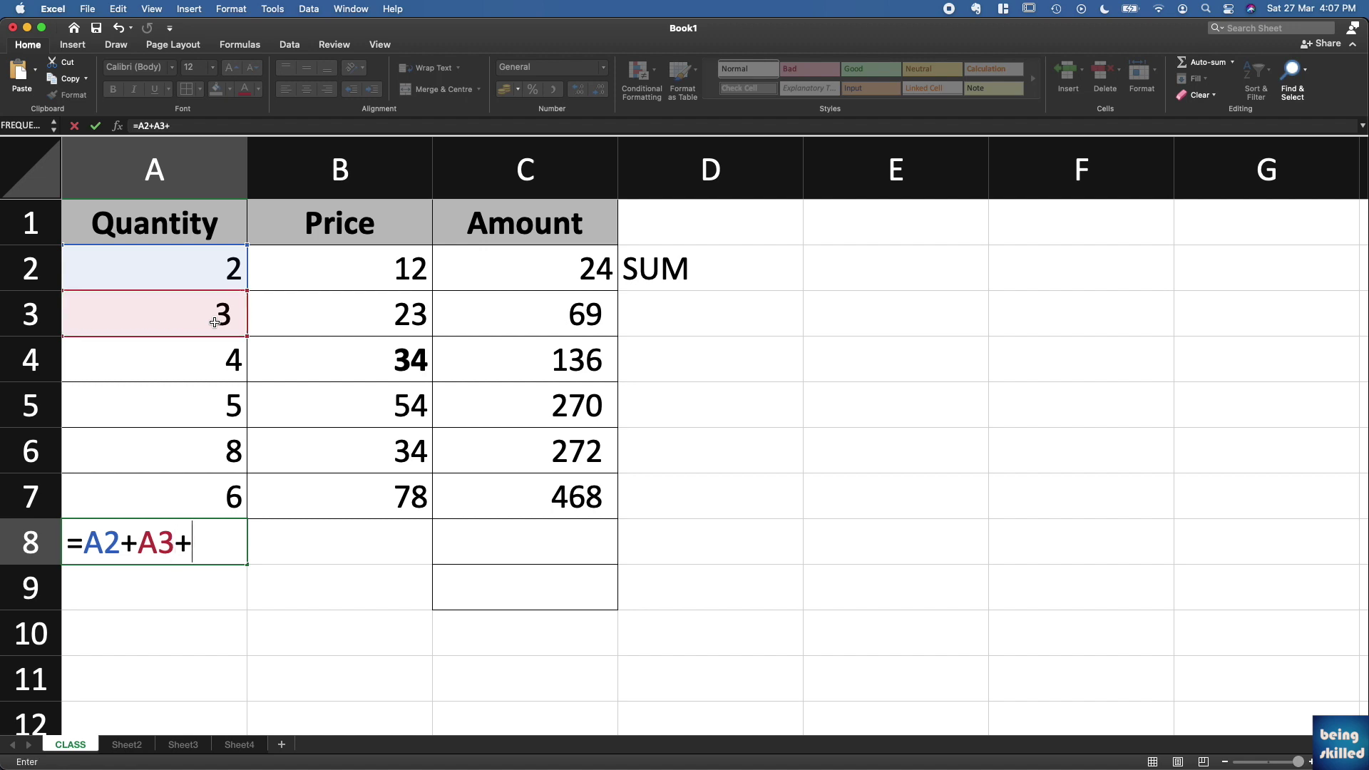
{"action": "left_click", "coordinate": [215, 360]}
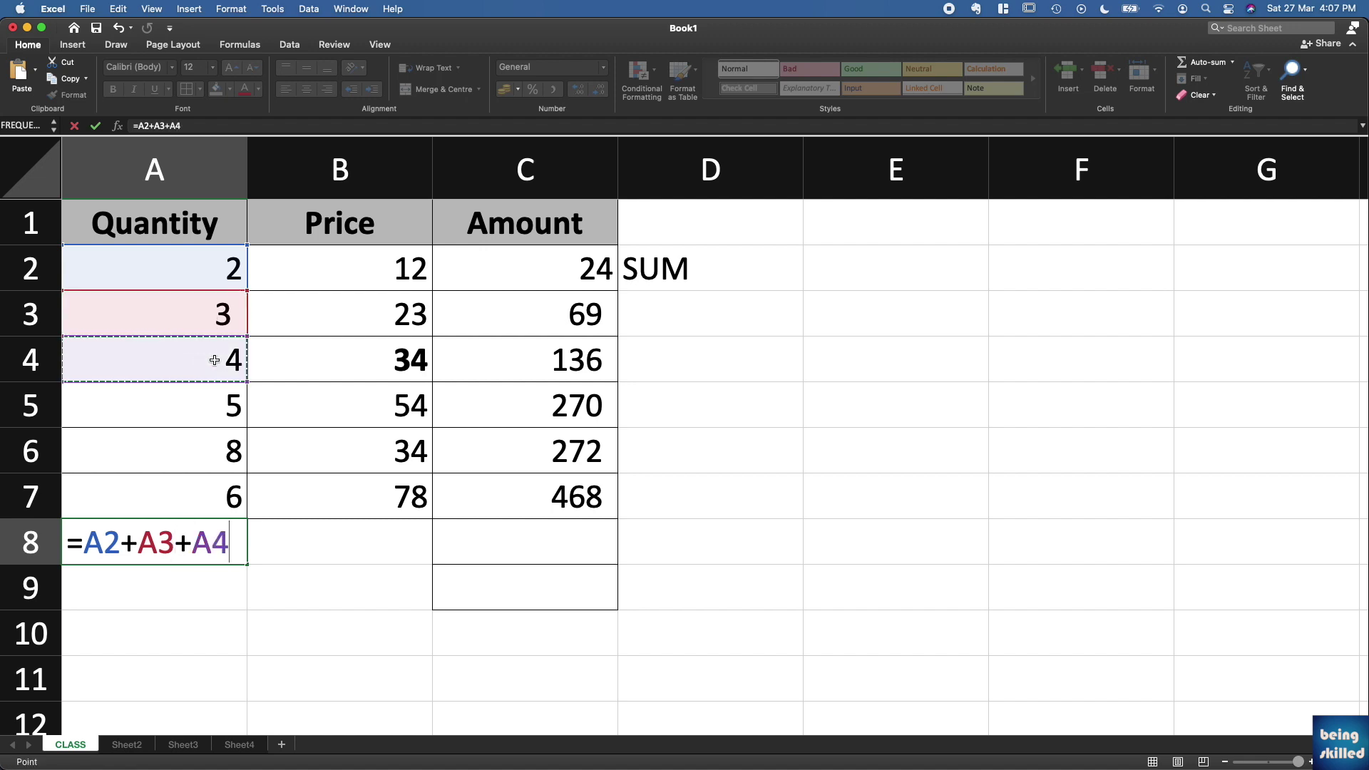
{"action": "type", "text": "+"}
{"action": "left_click", "coordinate": [211, 400]}
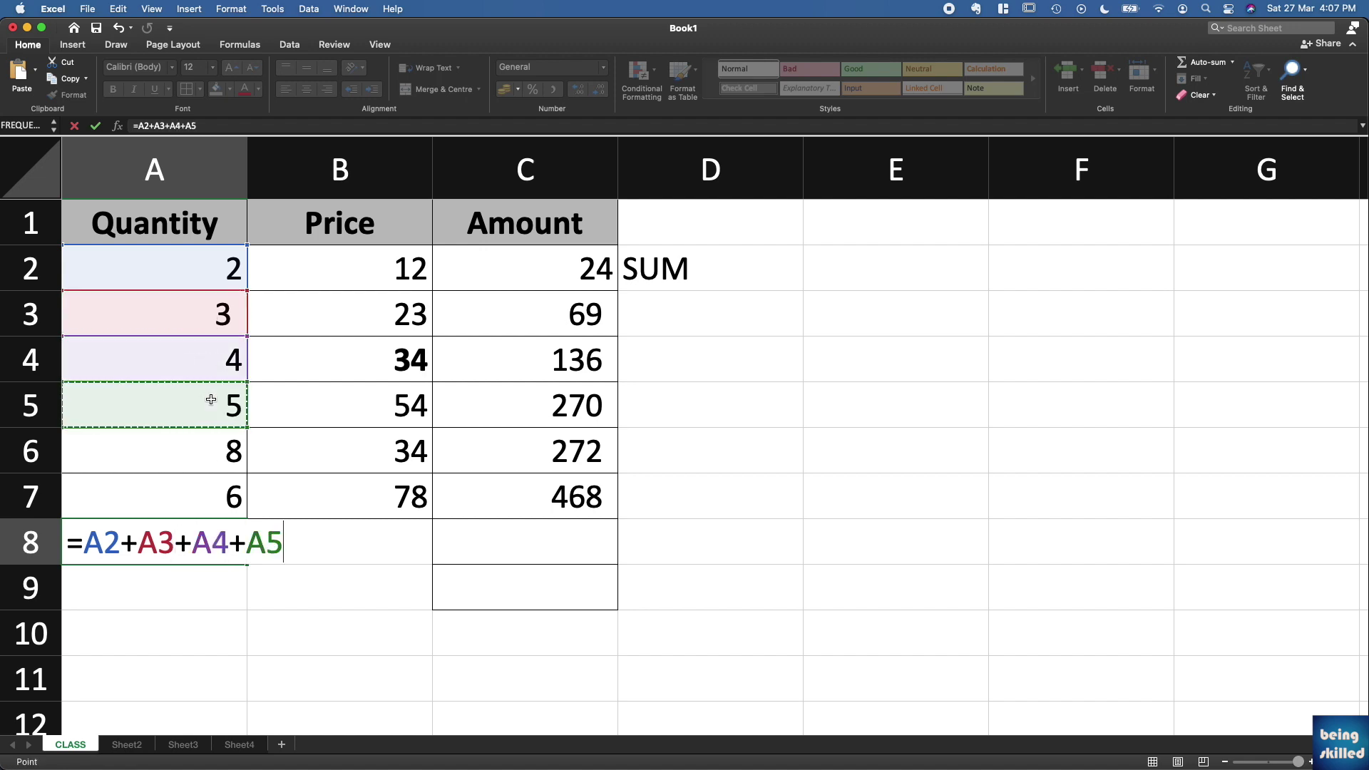
{"action": "type", "text": "+"}
{"action": "left_click", "coordinate": [205, 449]}
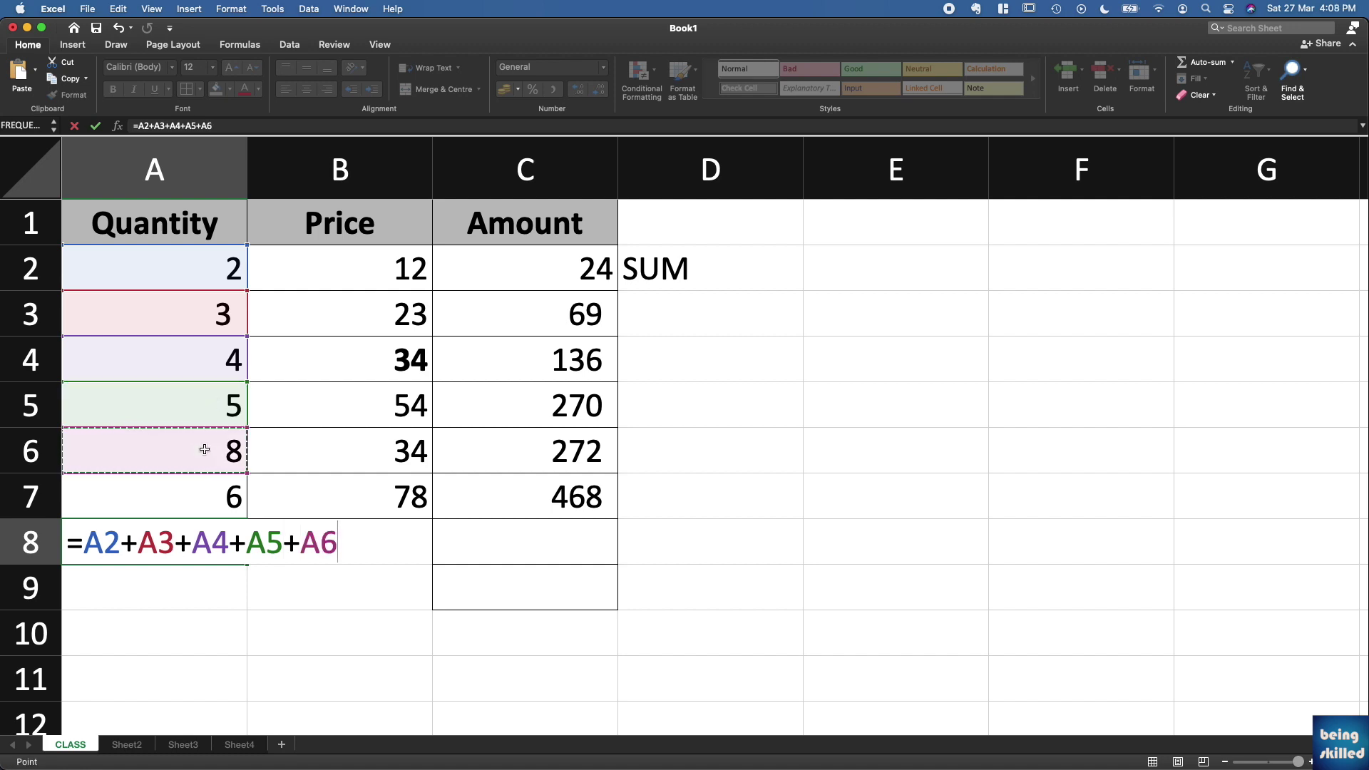
{"action": "type", "text": "+"}
{"action": "left_click", "coordinate": [202, 498]}
{"action": "key", "text": "Return"}
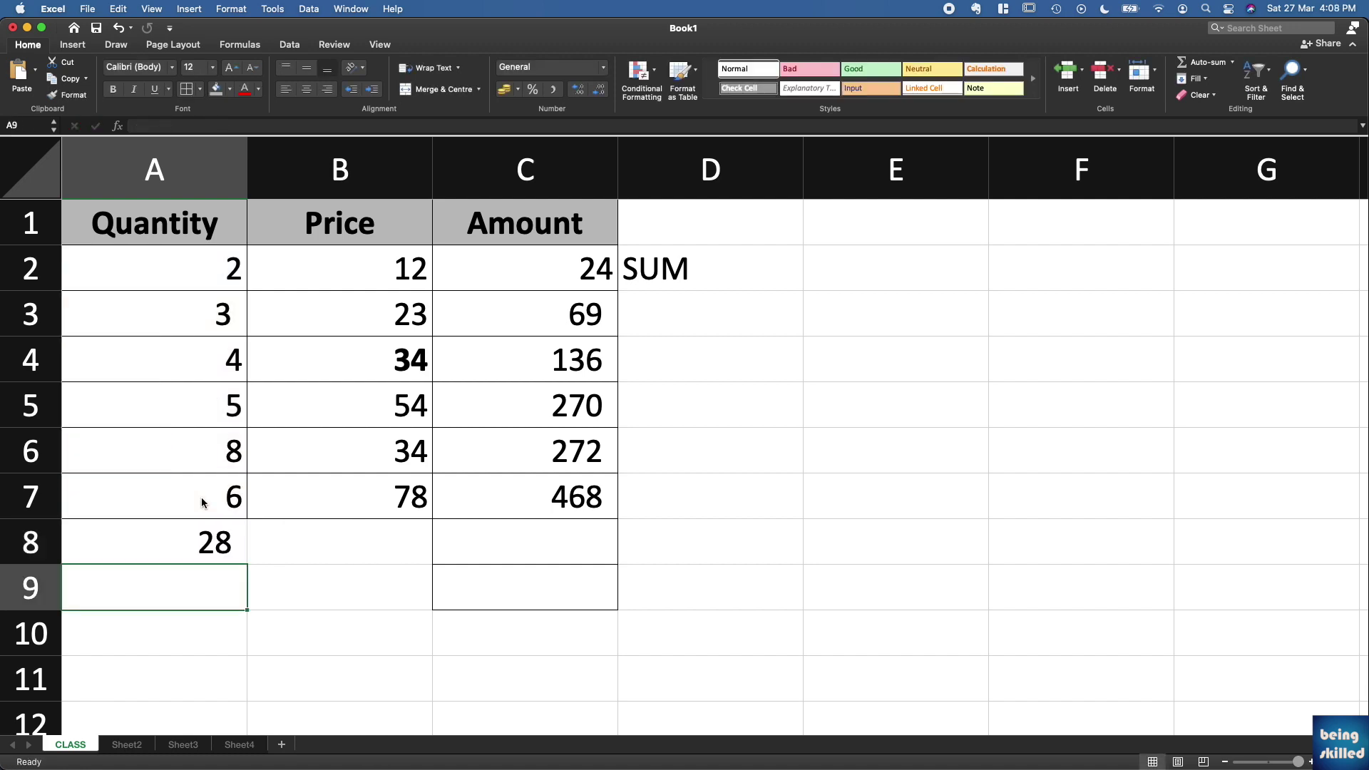
{"action": "key", "text": "Up"}
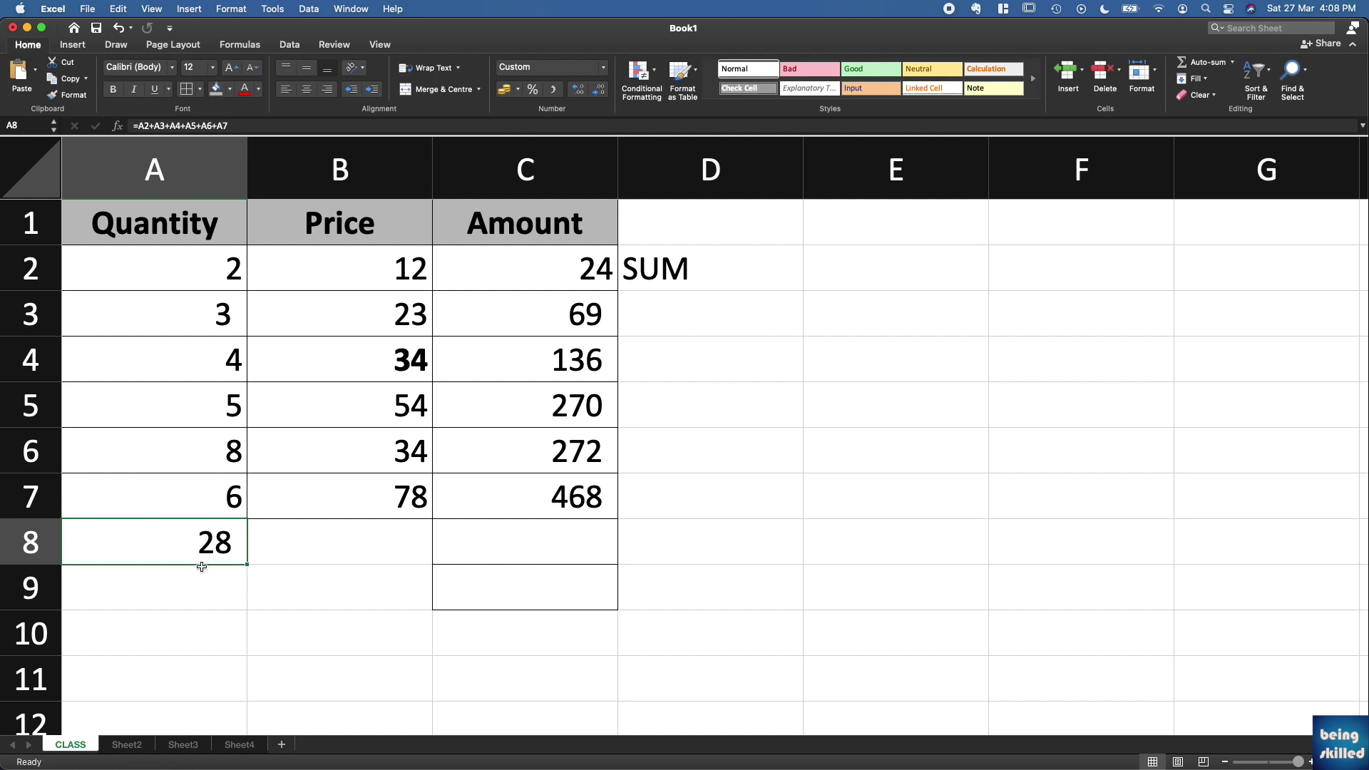
- Enter the formula =SUM(A2:A7) in cell A9 and compare it with the cell-by-cell addition formula in A8
{"action": "left_click", "coordinate": [193, 589]}
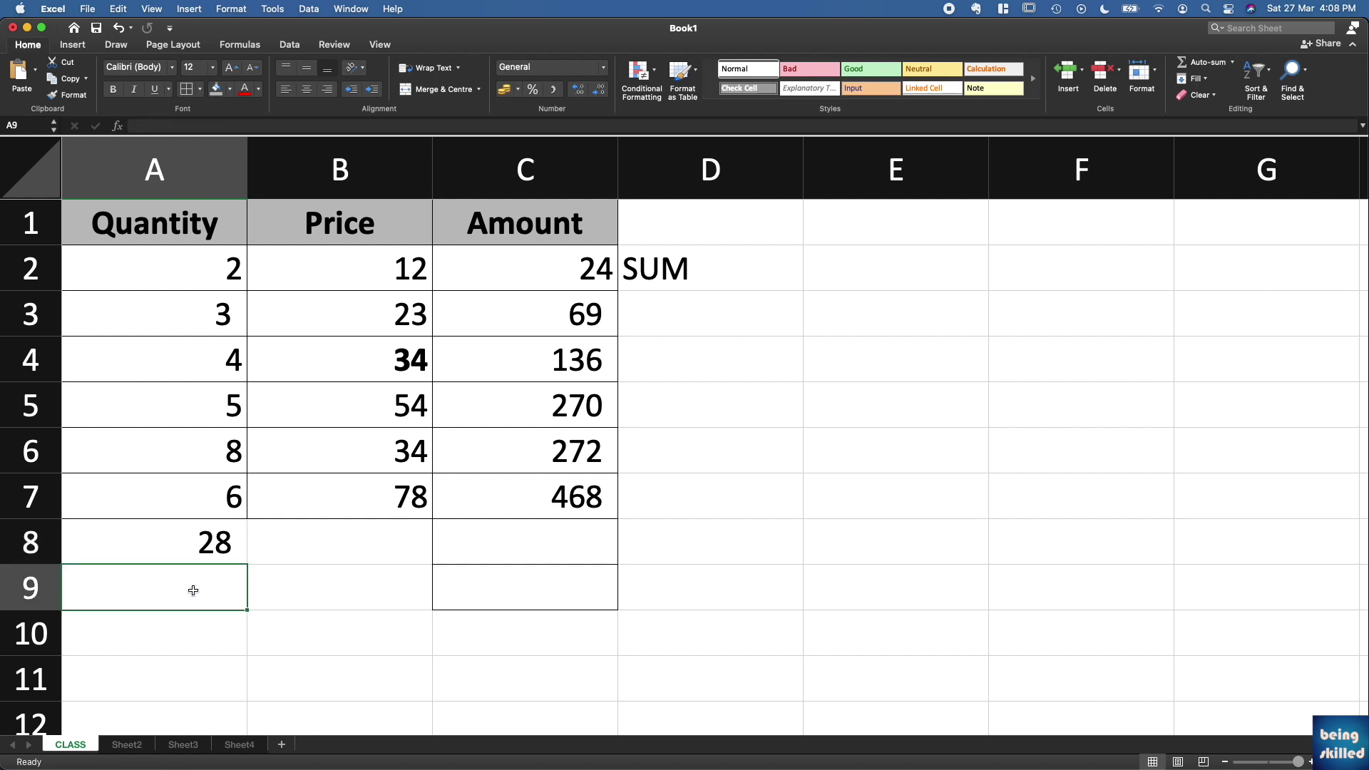
{"action": "type", "text": "=sum"}
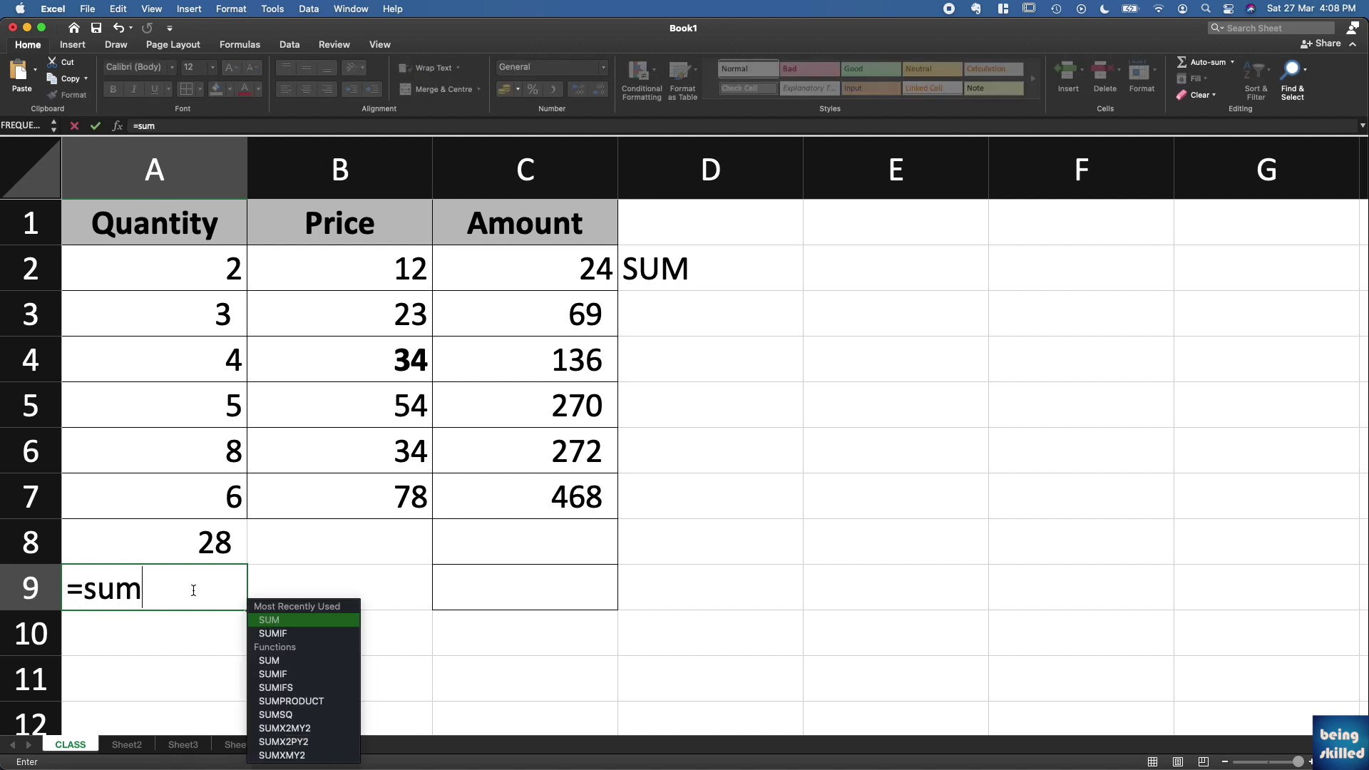
{"action": "type", "text": "("}
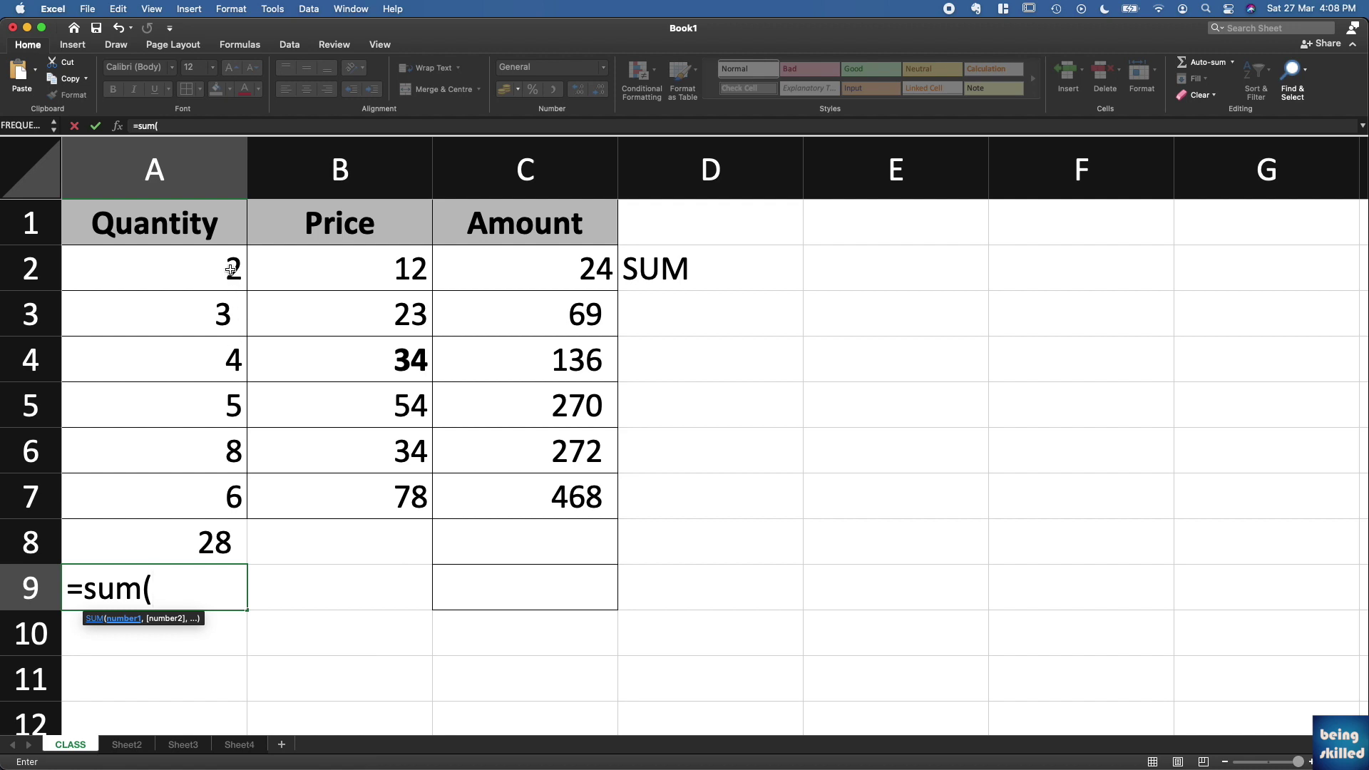
{"action": "left_click_drag", "start_coordinate": [230, 269], "coordinate": [230, 497]}
{"action": "key", "text": "Return"}
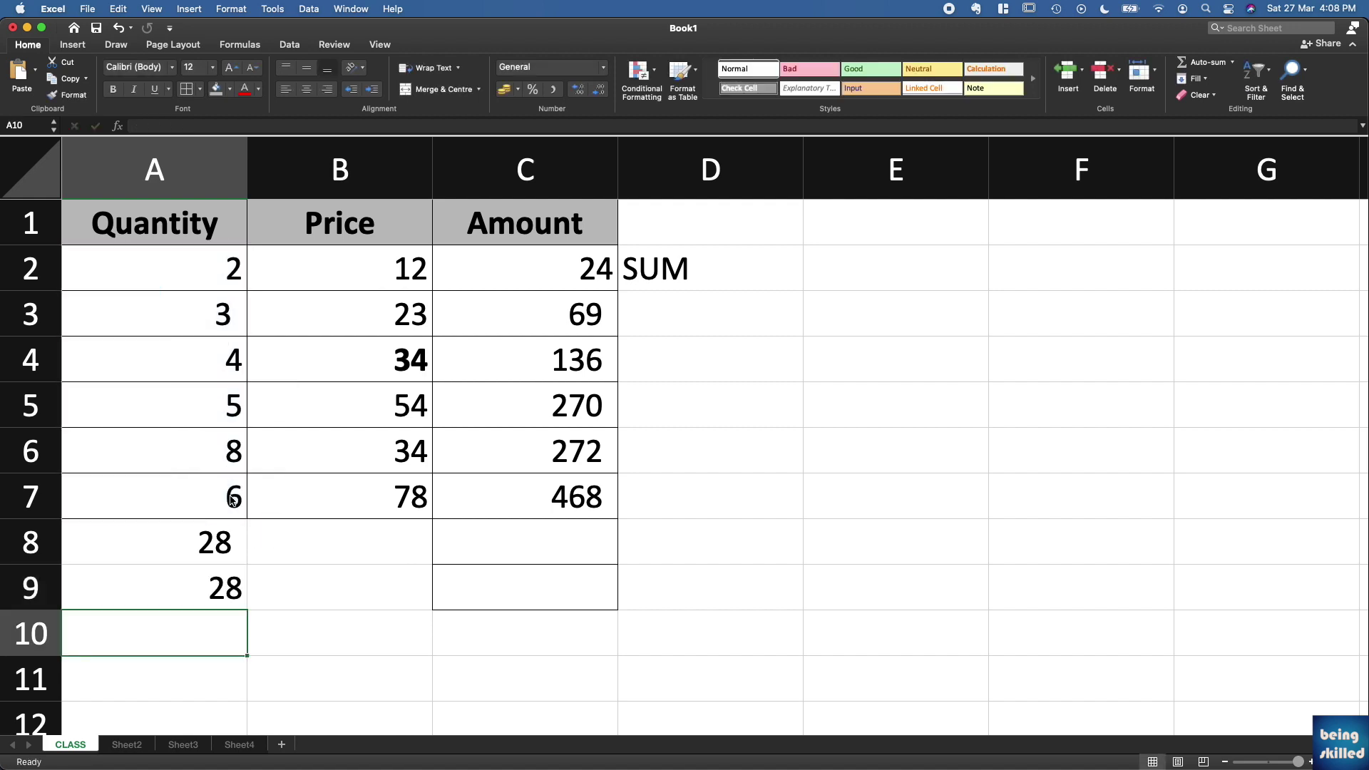
{"action": "double_click", "coordinate": [218, 593]}
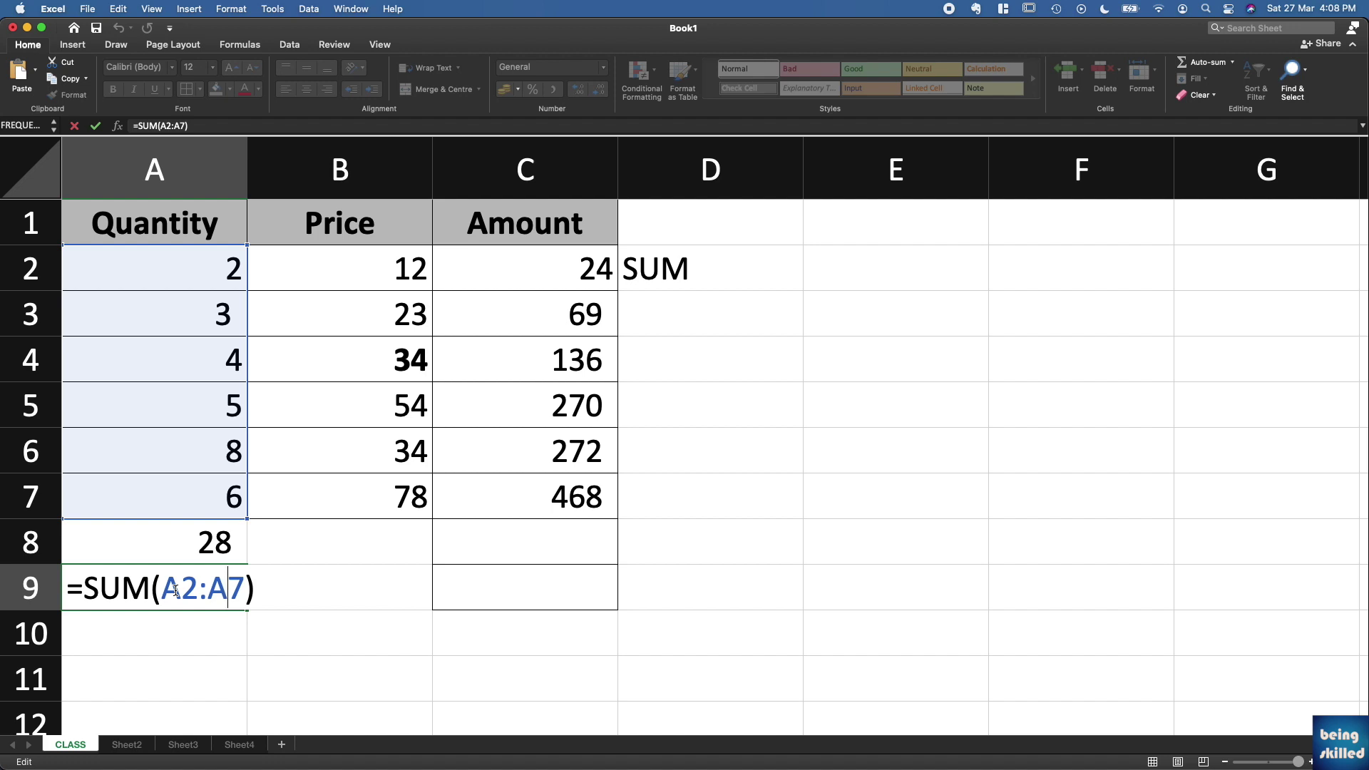
{"action": "left_click", "coordinate": [215, 554]}
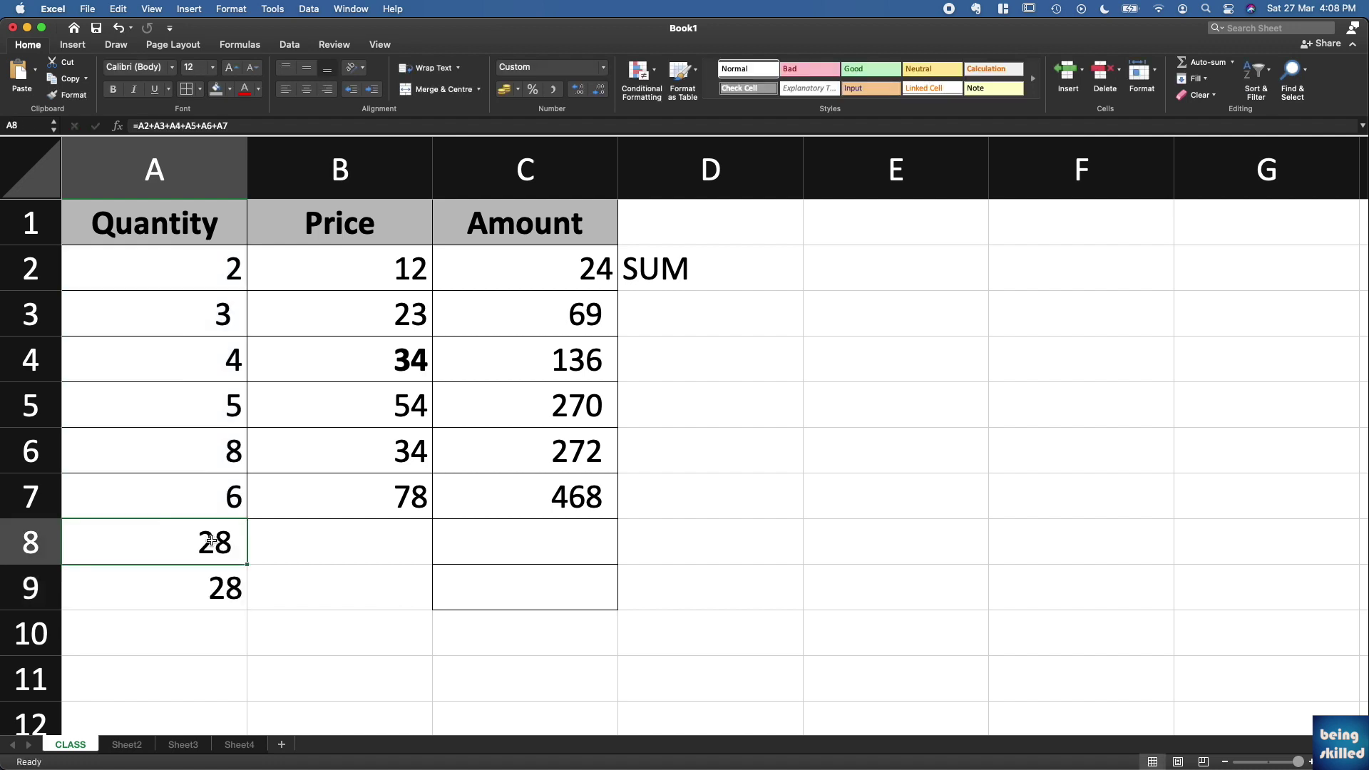
{"action": "double_click", "coordinate": [211, 540]}
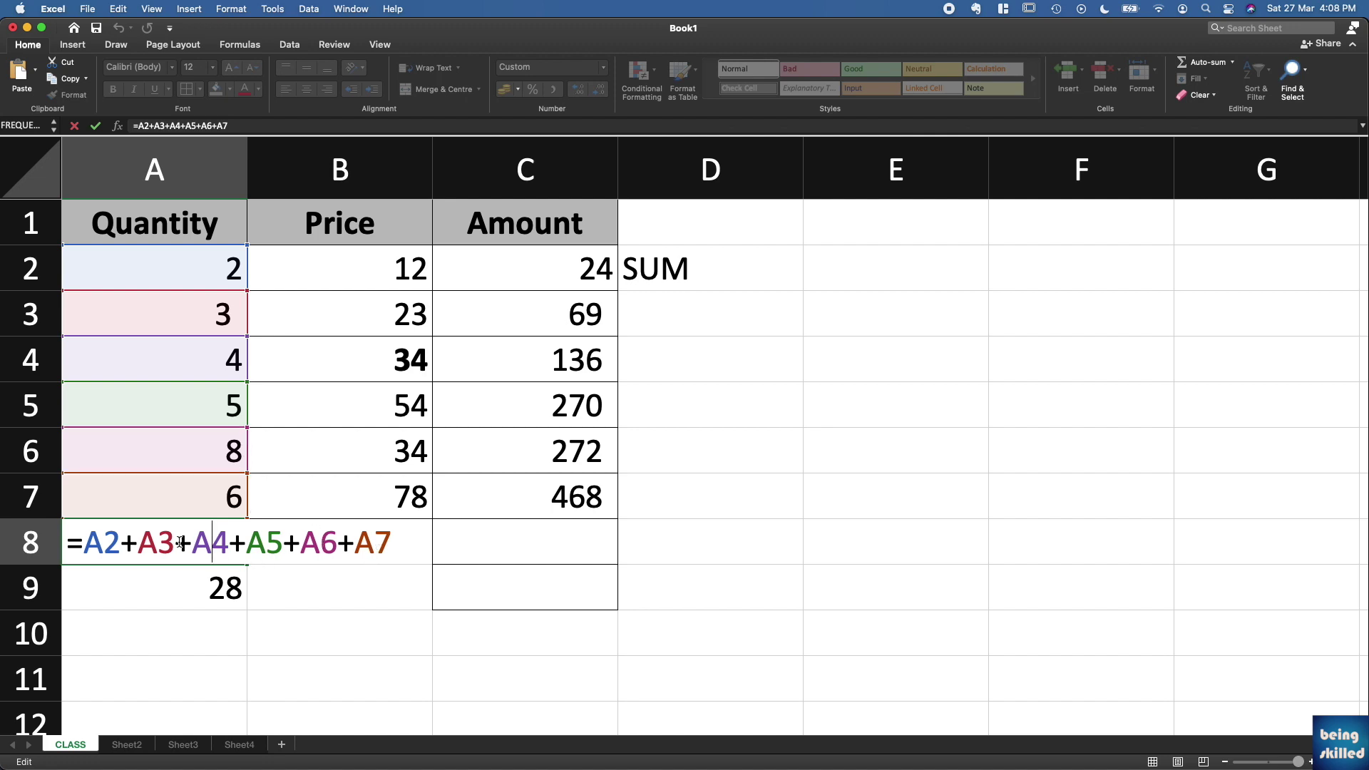
{"action": "key", "text": "ctrl+Return"}
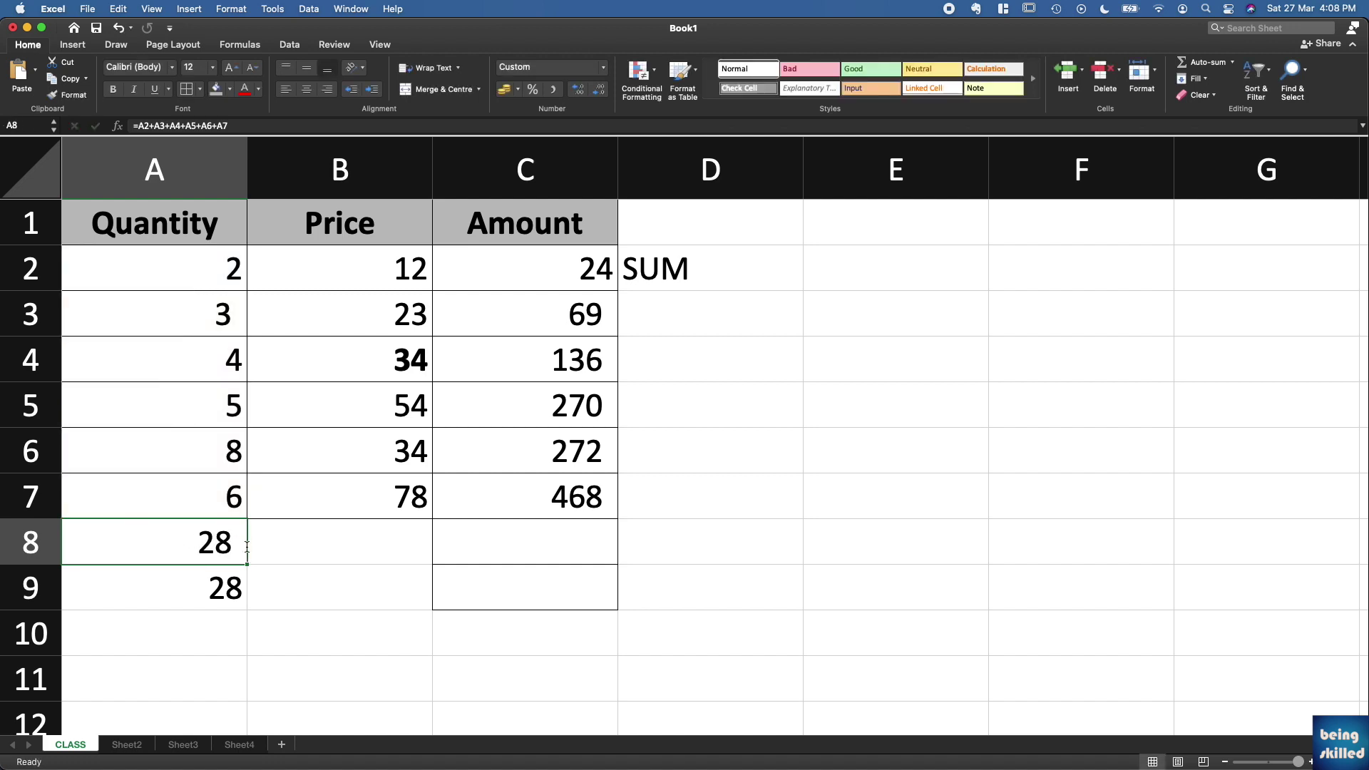
{"action": "key", "text": "Down"}
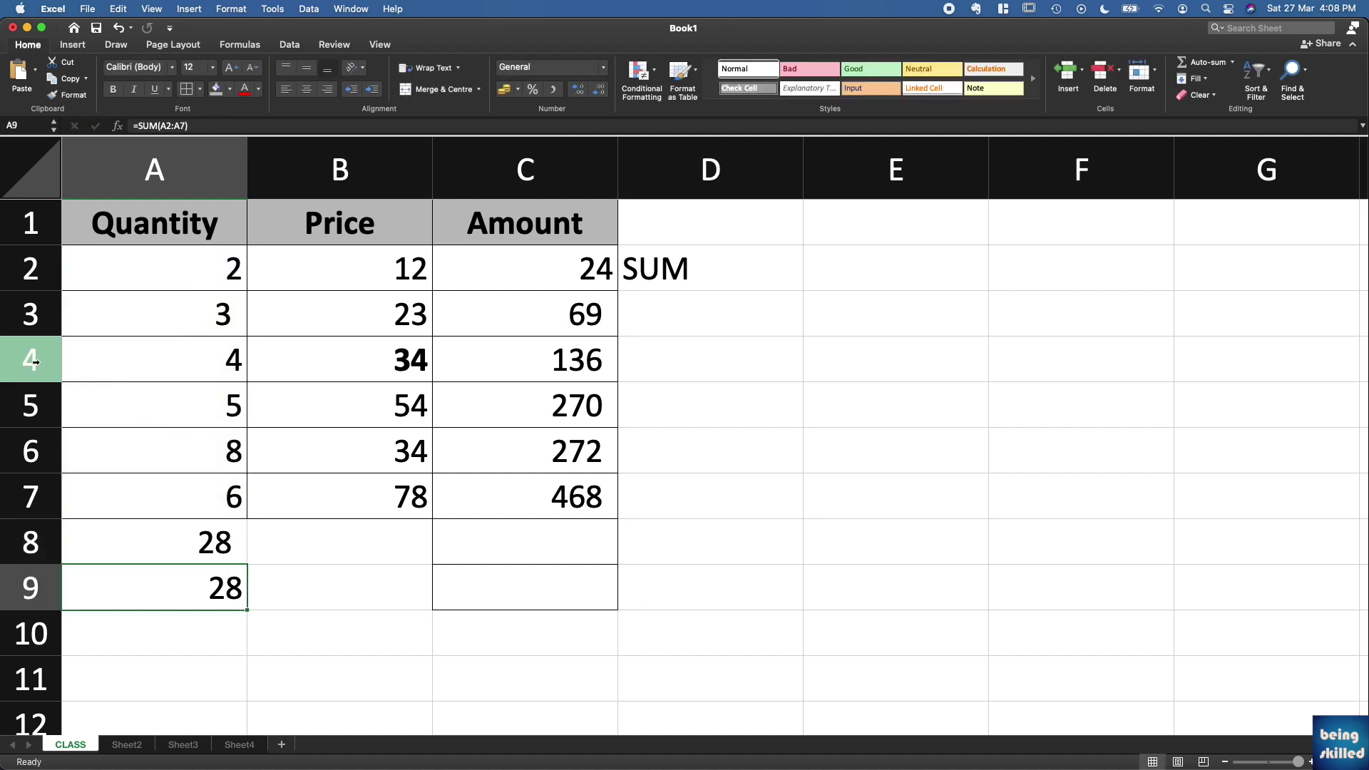
- Insert a new blank row above row 4, between the table's second and third data rows
{"action": "left_click", "coordinate": [31, 358]}
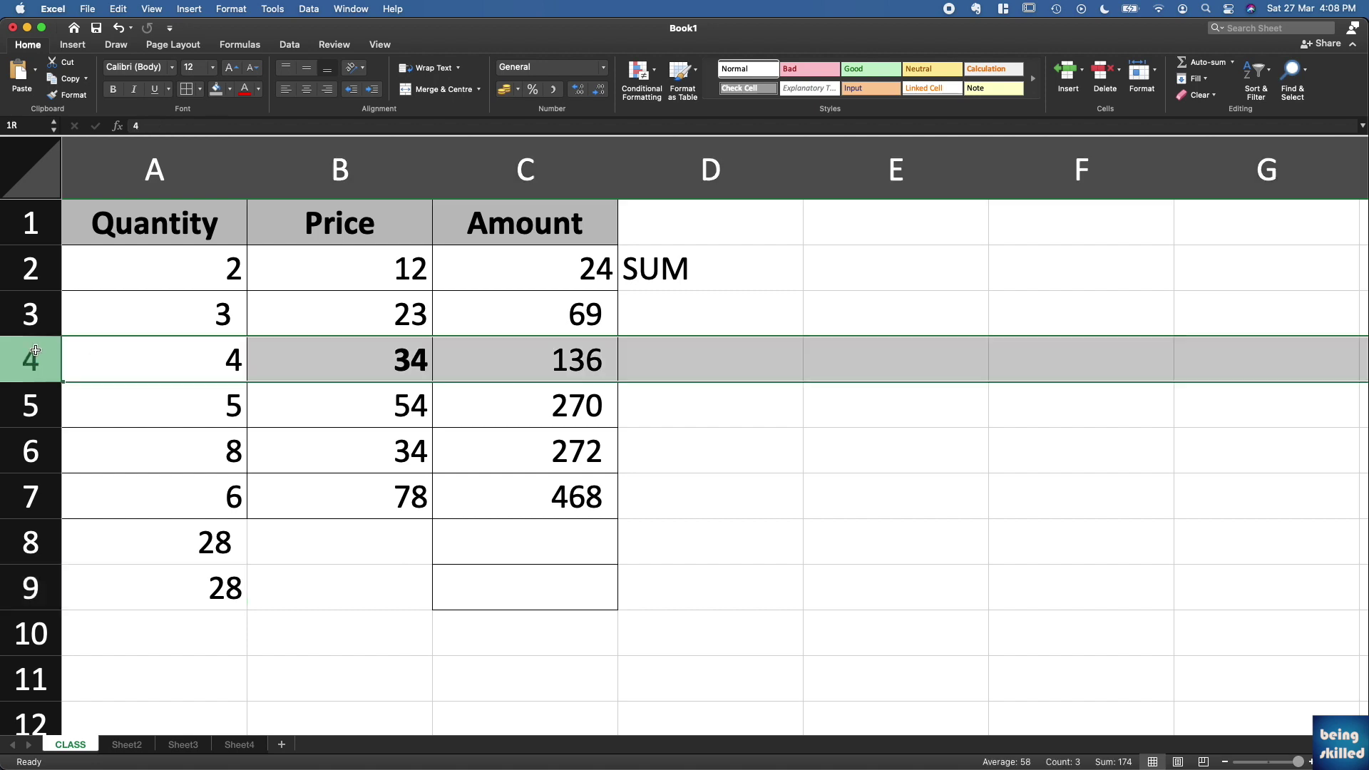
{"action": "right_click", "coordinate": [37, 350]}
{"action": "left_click", "coordinate": [58, 429]}
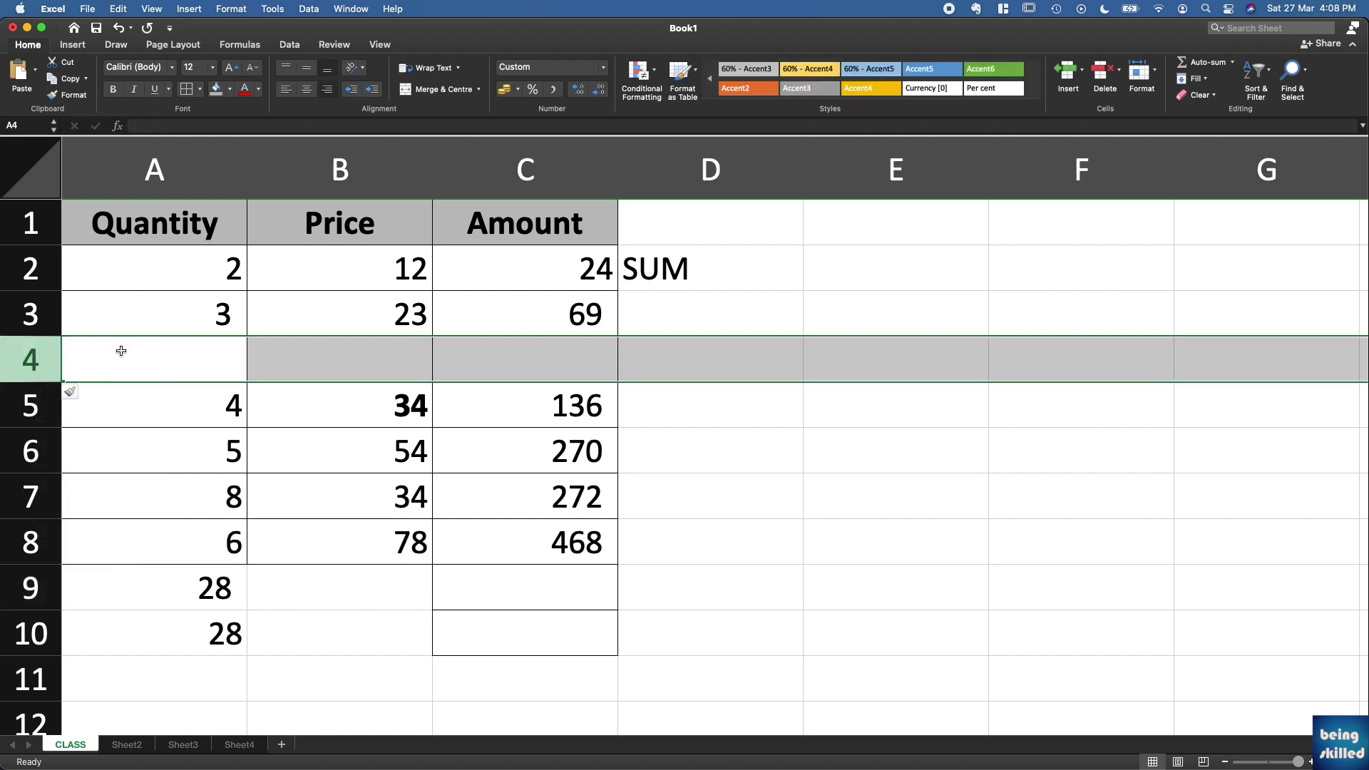
- Check the cell references of the plus-operator formula in A9, and enter a quantity of 10 in the blank cell A4
{"action": "double_click", "coordinate": [177, 587]}
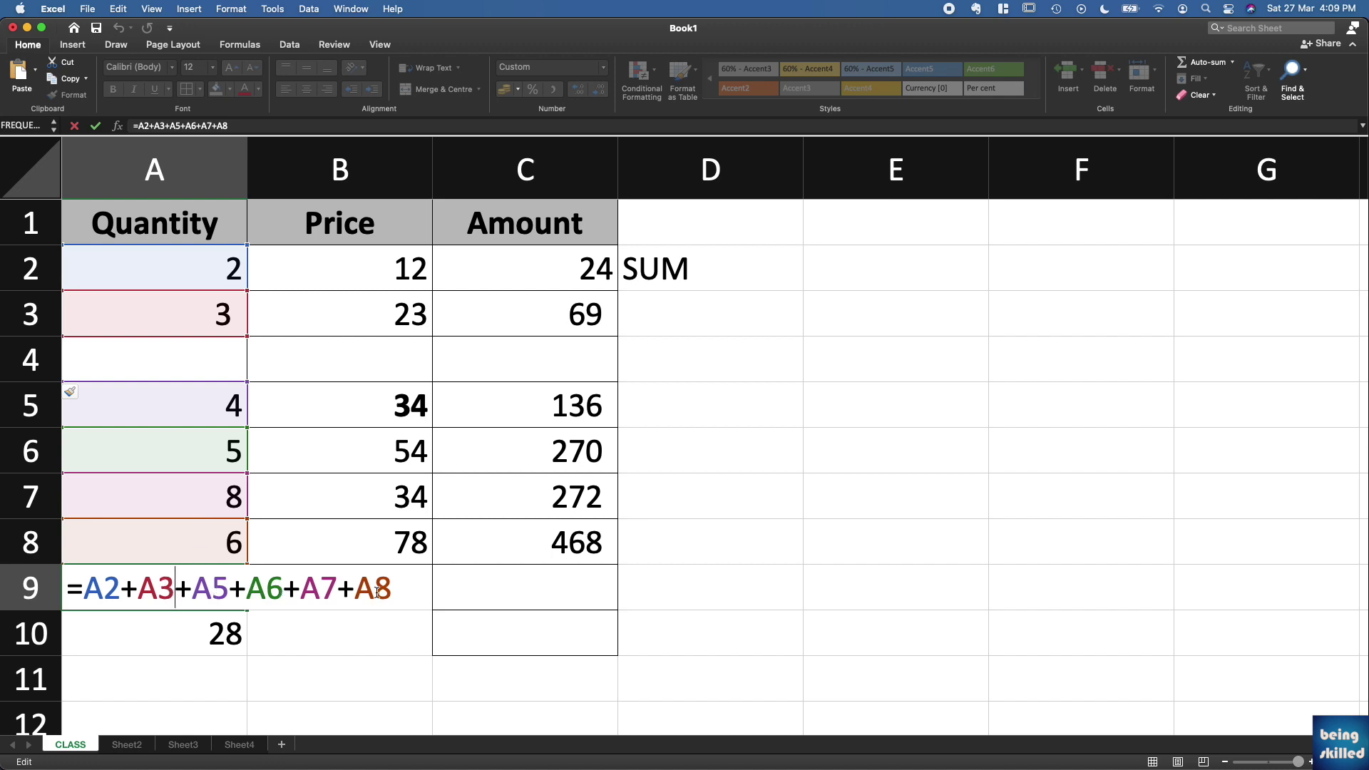
{"action": "left_click_drag", "start_coordinate": [390, 588], "coordinate": [78, 581]}
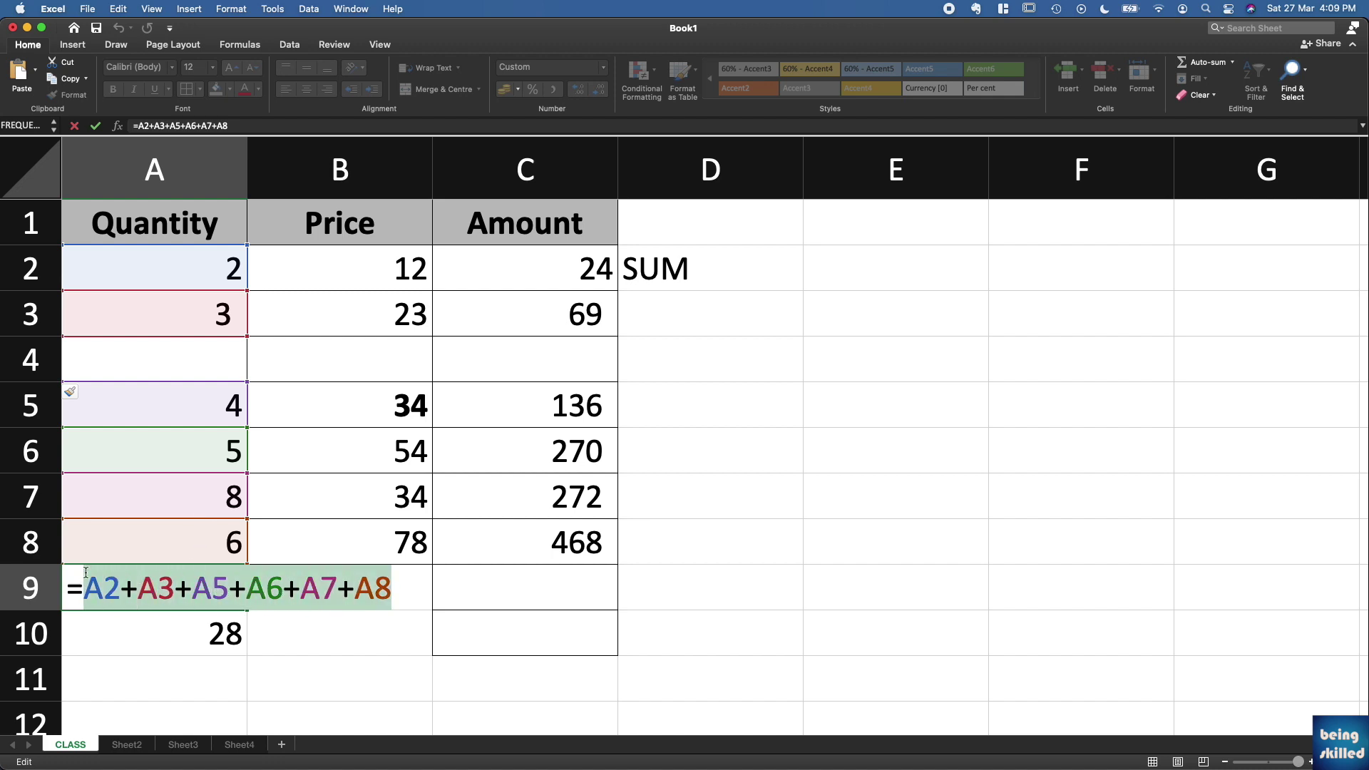
{"action": "key", "text": "Escape"}
{"action": "left_click", "coordinate": [191, 377]}
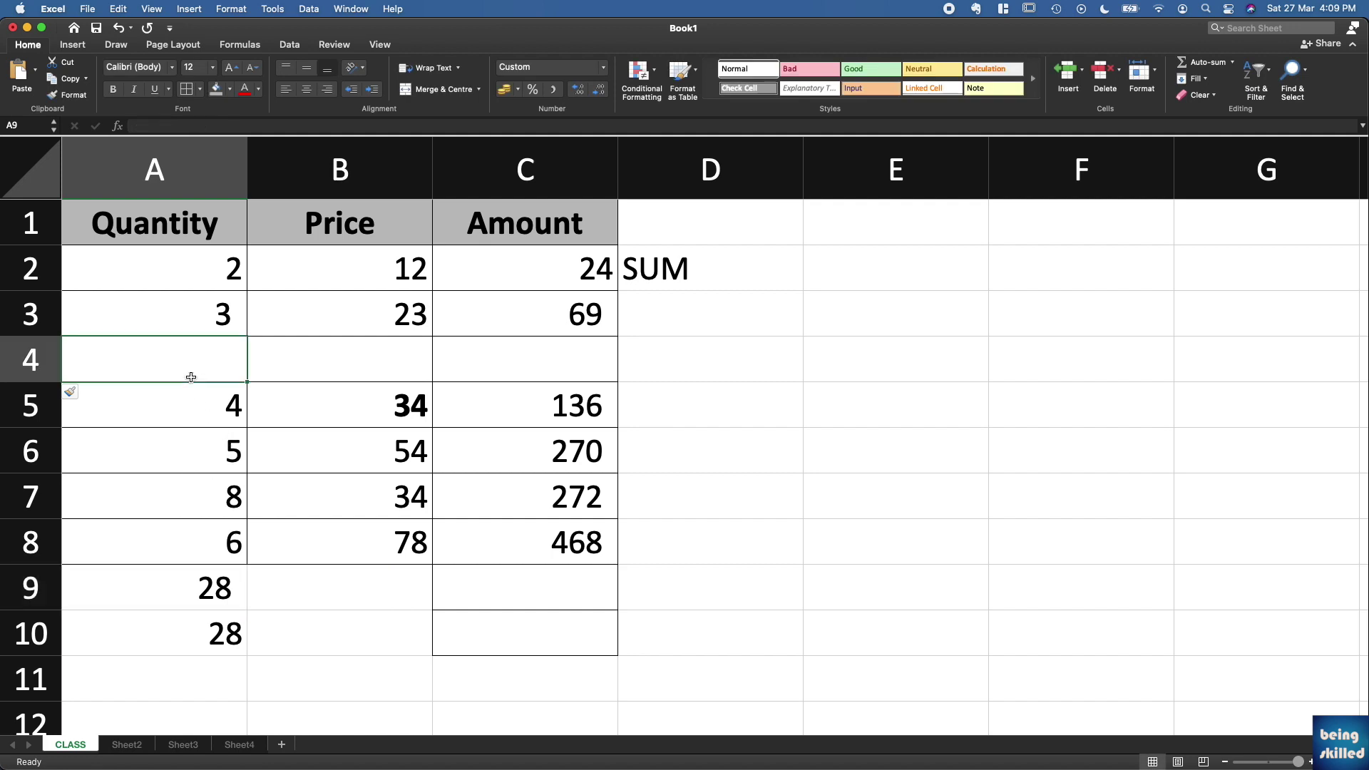
{"action": "type", "text": "10"}
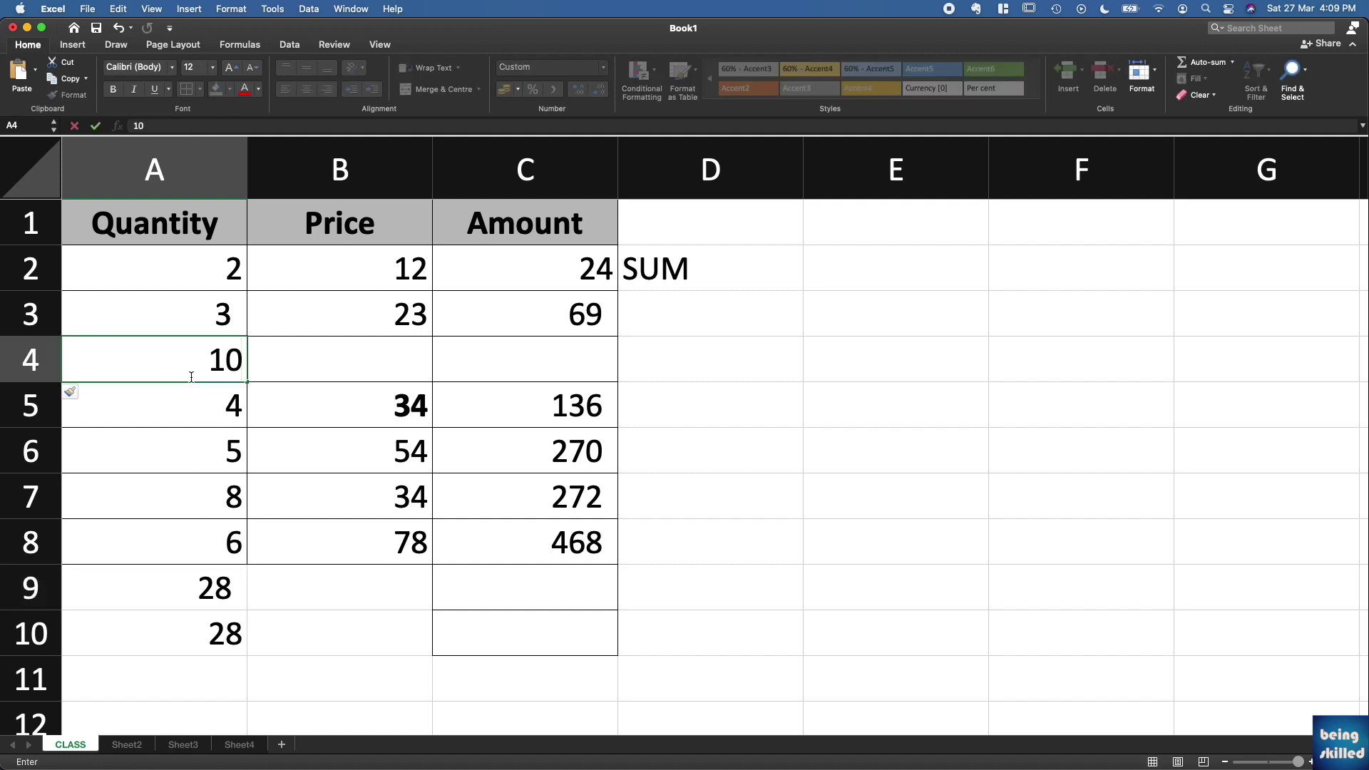
{"action": "key", "text": "Return"}
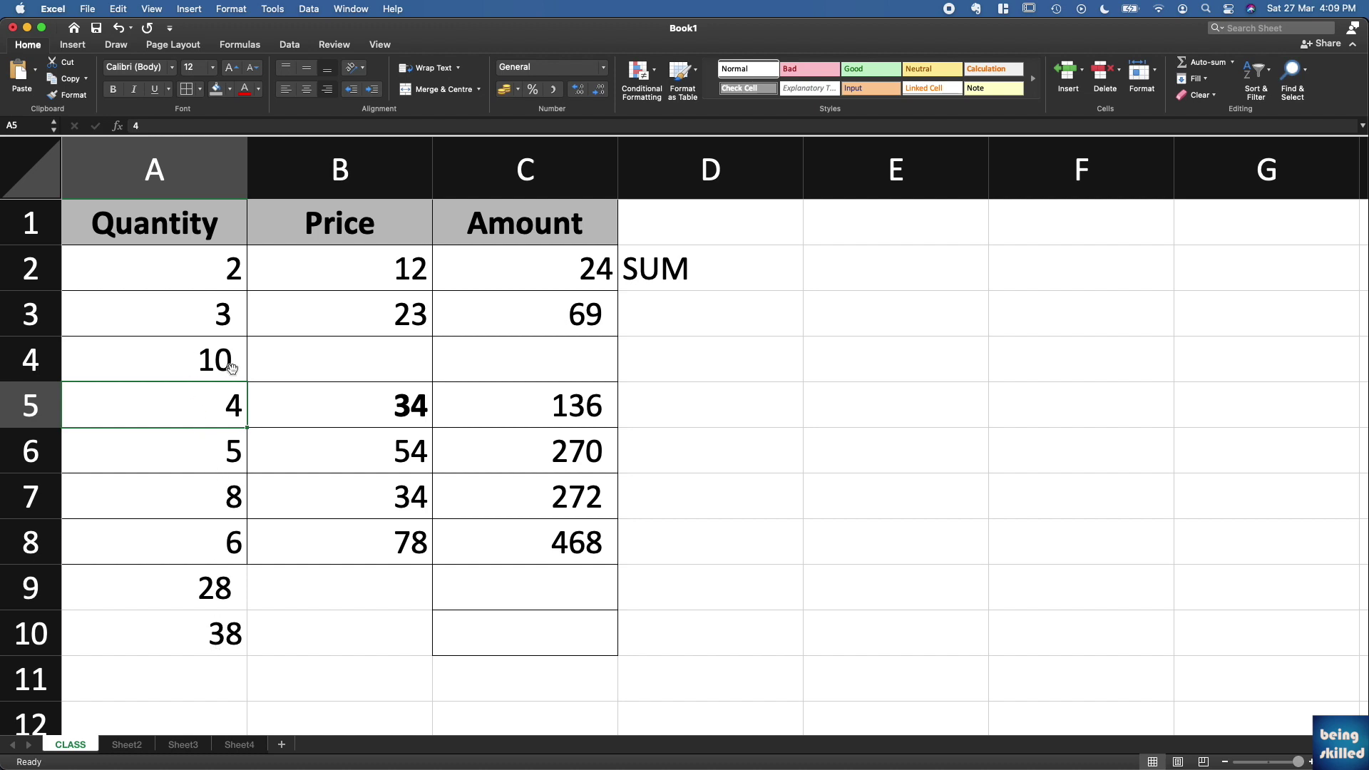
- Check the range used by the SUM formula in A10, and insert another blank row above row 4
{"action": "left_click", "coordinate": [215, 638]}
{"action": "double_click", "coordinate": [215, 638]}
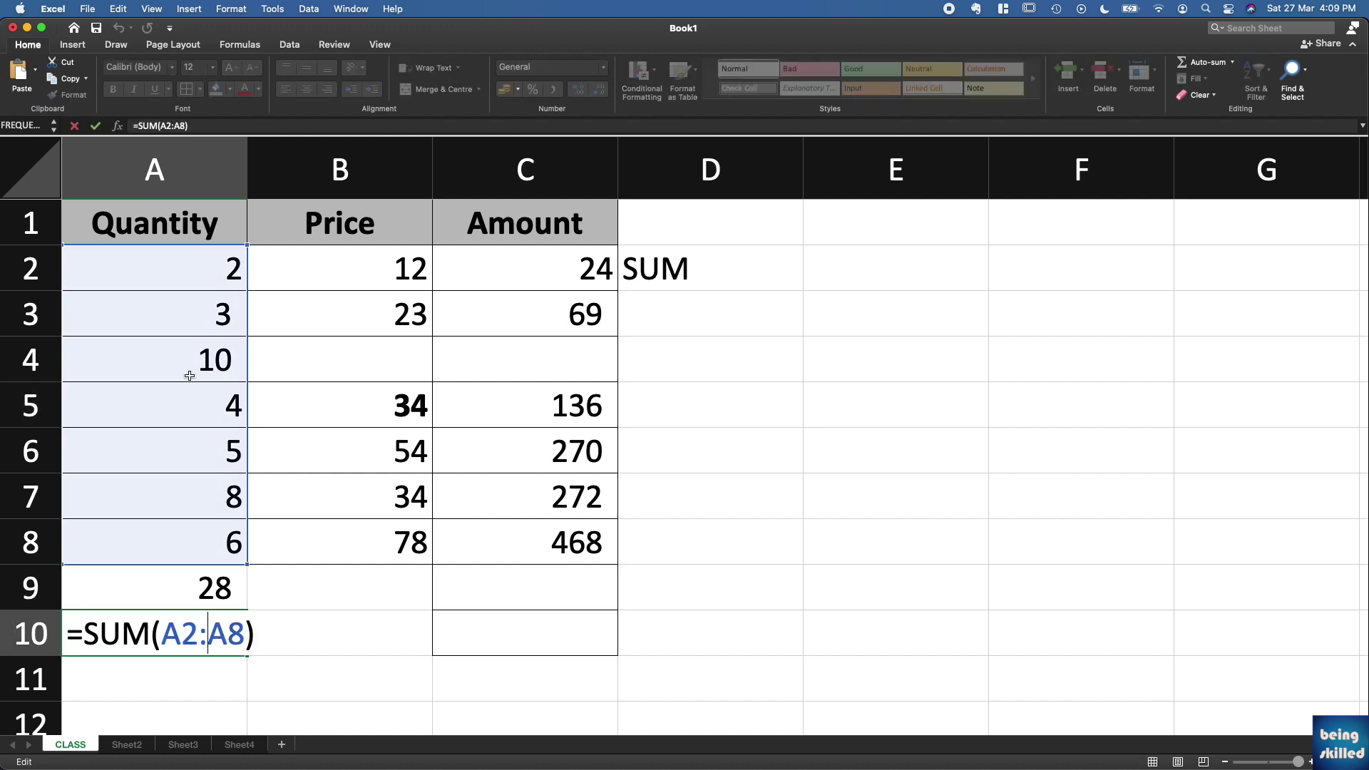
{"action": "key", "text": "Escape"}
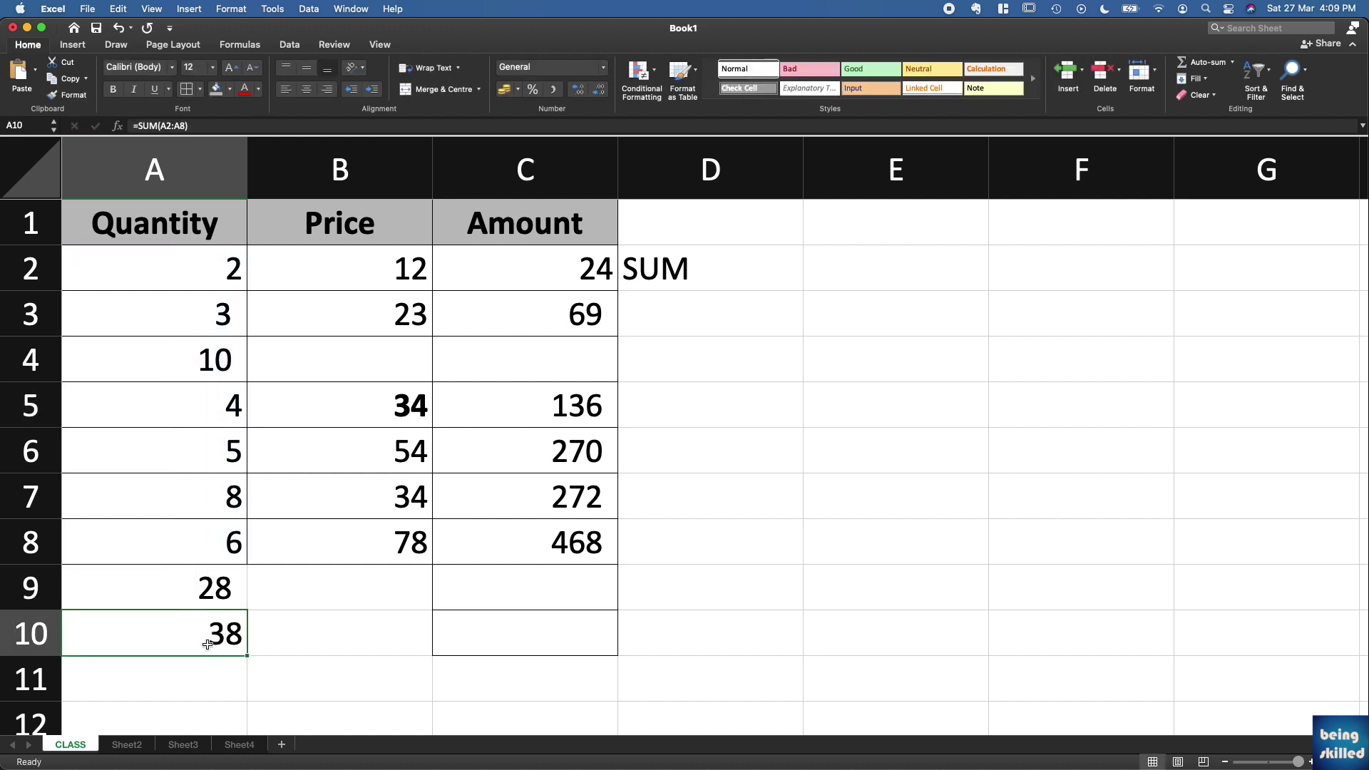
{"action": "left_click_drag", "start_coordinate": [140, 263], "coordinate": [145, 553]}
{"action": "left_click", "coordinate": [27, 358]}
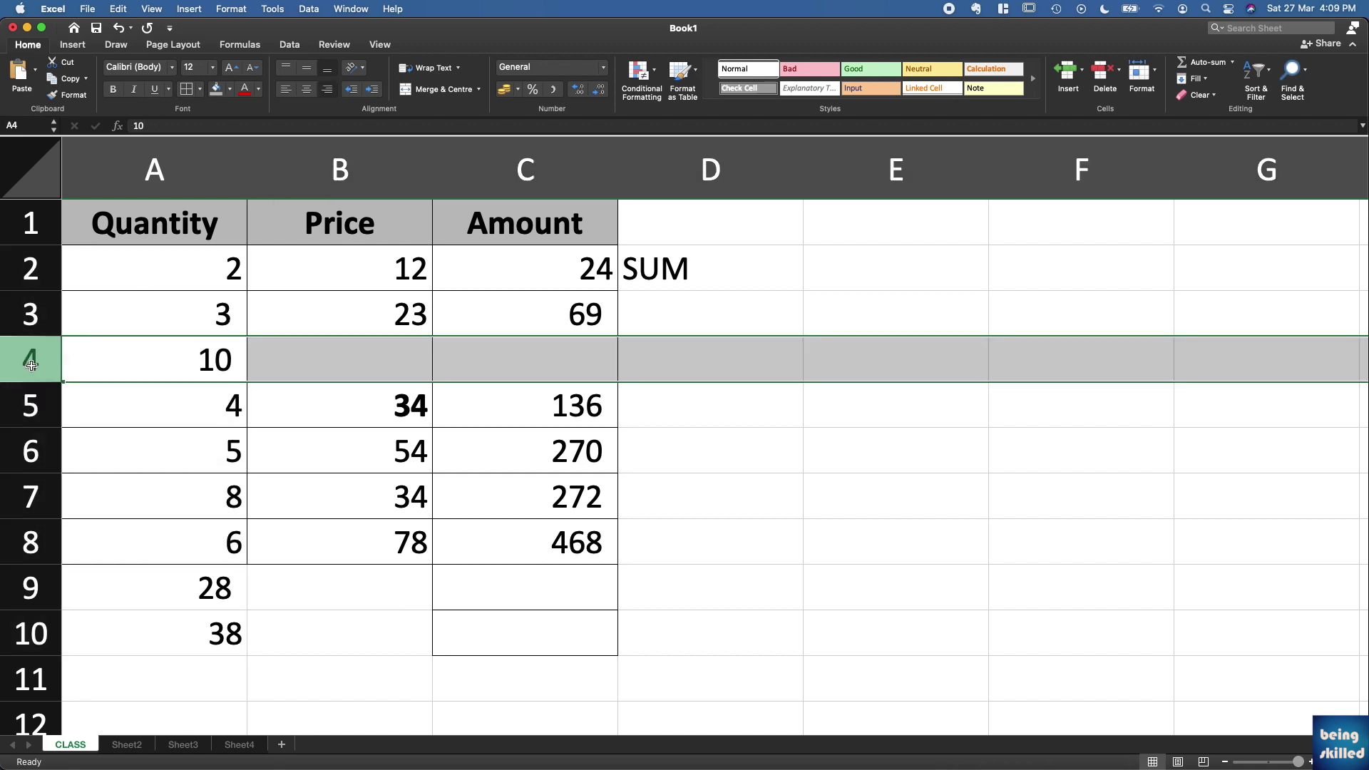
{"action": "right_click", "coordinate": [33, 362]}
{"action": "left_click", "coordinate": [85, 447]}
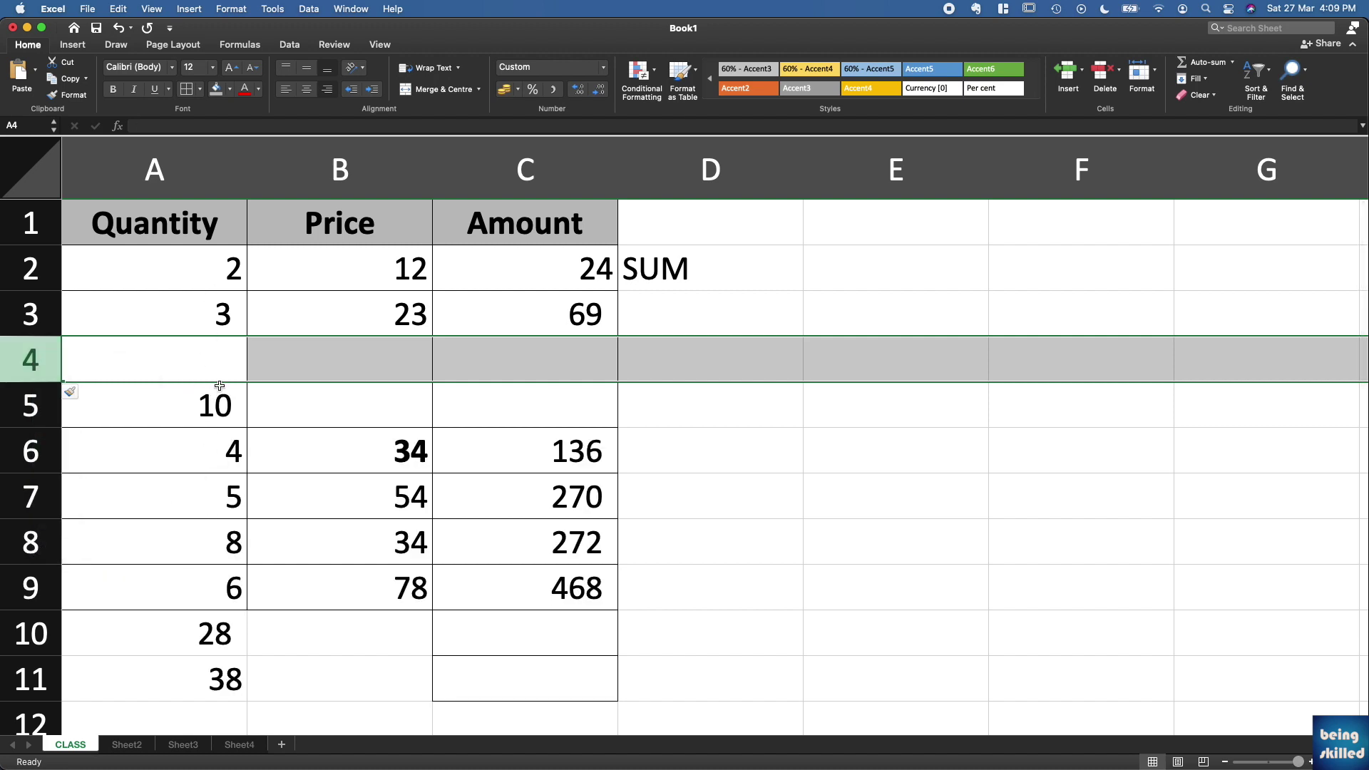
- Compare the SUM formula in A11 with the cell references of the plus-operator formula in A10
{"action": "left_click", "coordinate": [217, 363]}
{"action": "left_click", "coordinate": [193, 687]}
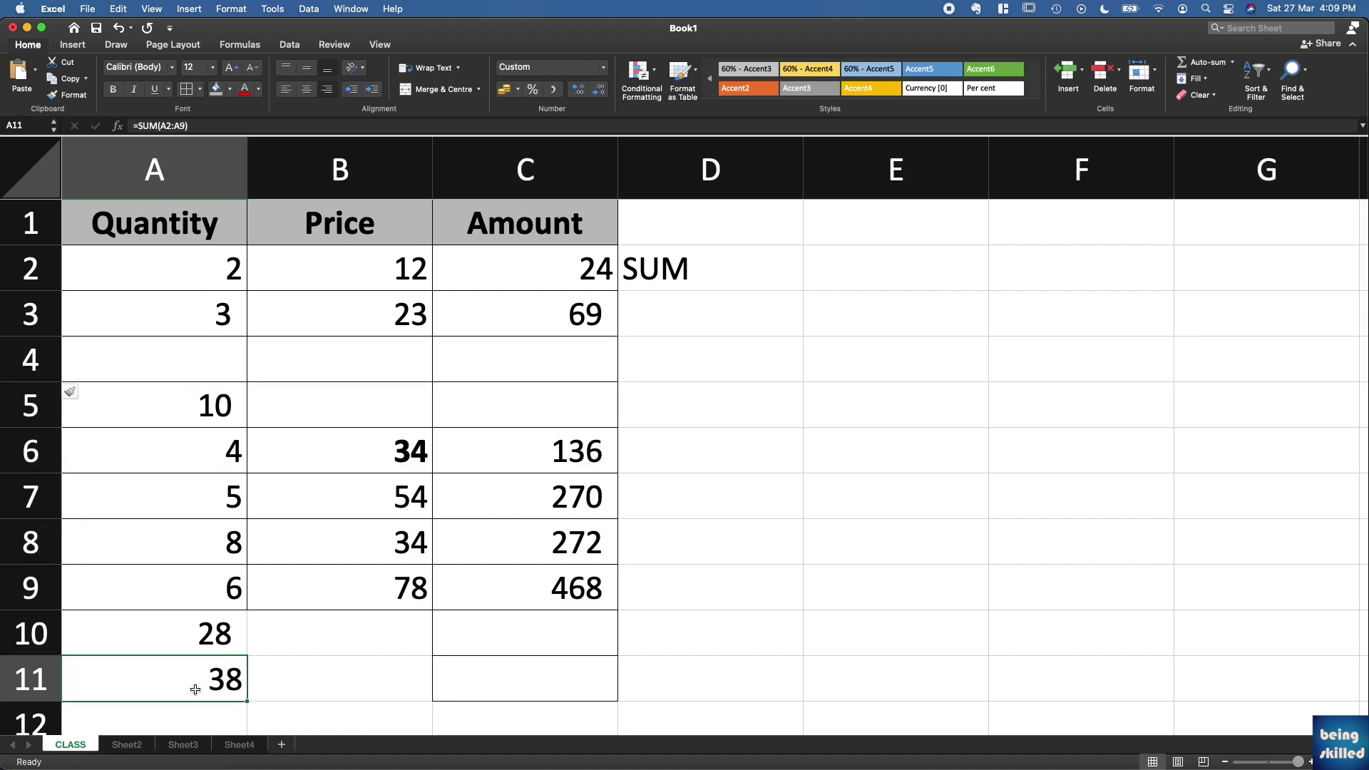
{"action": "left_click", "coordinate": [206, 641]}
{"action": "double_click", "coordinate": [206, 641]}
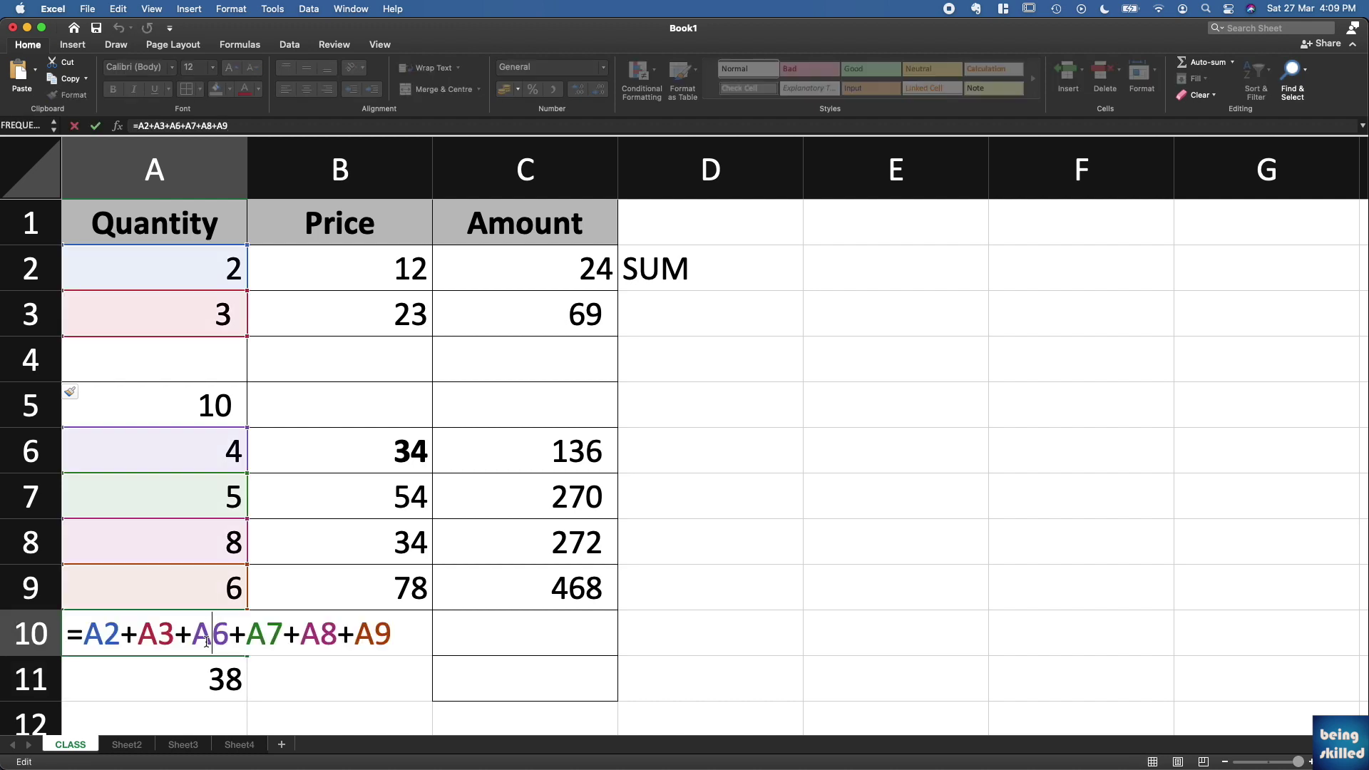
{"action": "left_click_drag", "start_coordinate": [84, 641], "coordinate": [398, 646]}
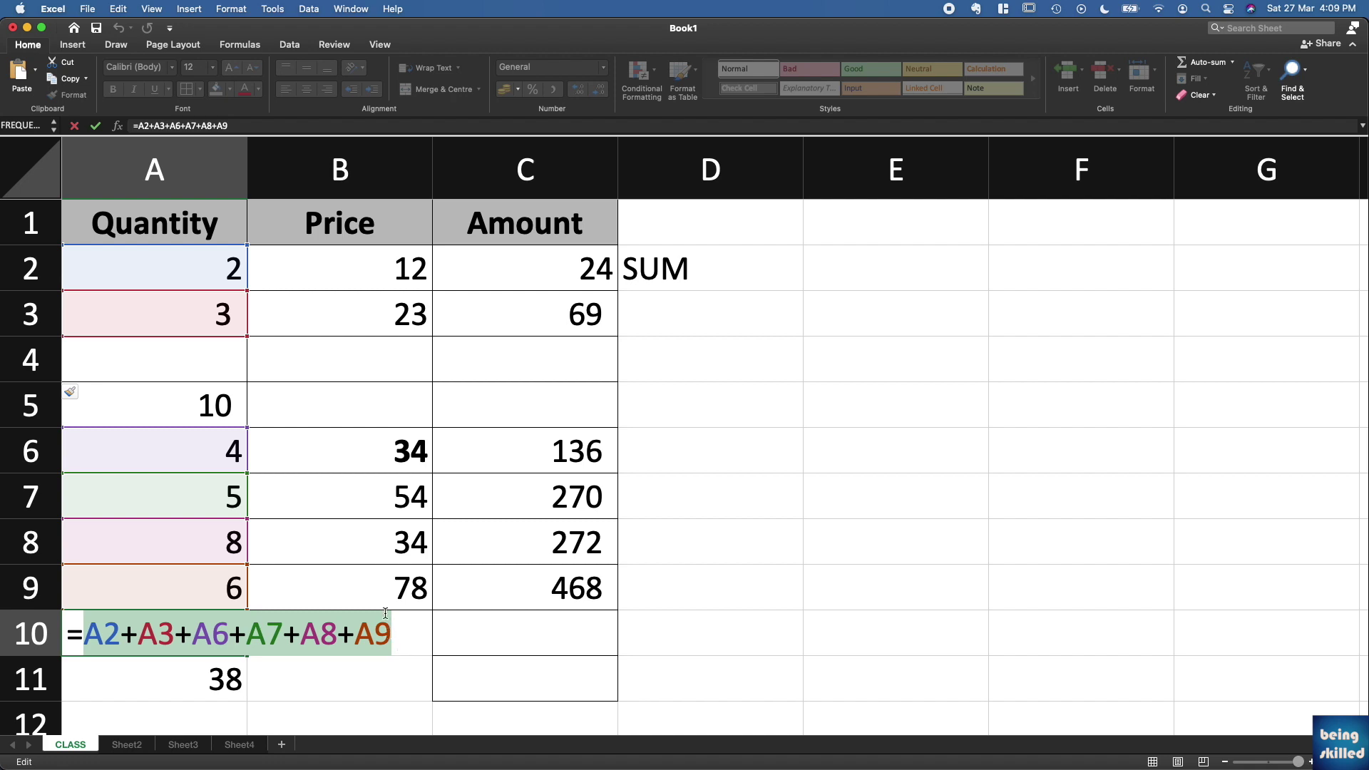
{"action": "key", "text": "Return"}
- Delete rows 4 and 5, the blank row and the row holding the quantity 10
{"action": "left_click", "coordinate": [403, 507]}
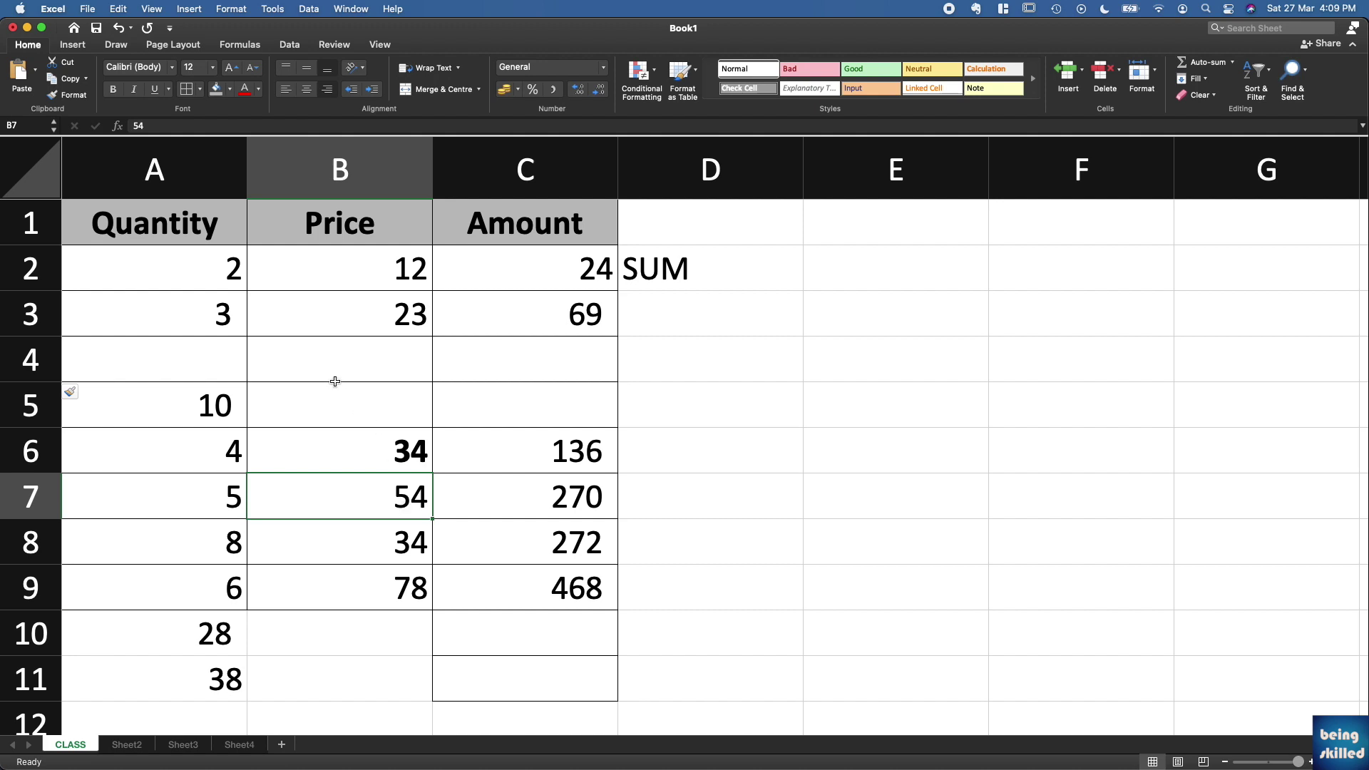
{"action": "left_click", "coordinate": [47, 360]}
{"action": "left_click_drag", "start_coordinate": [46, 360], "coordinate": [42, 399]}
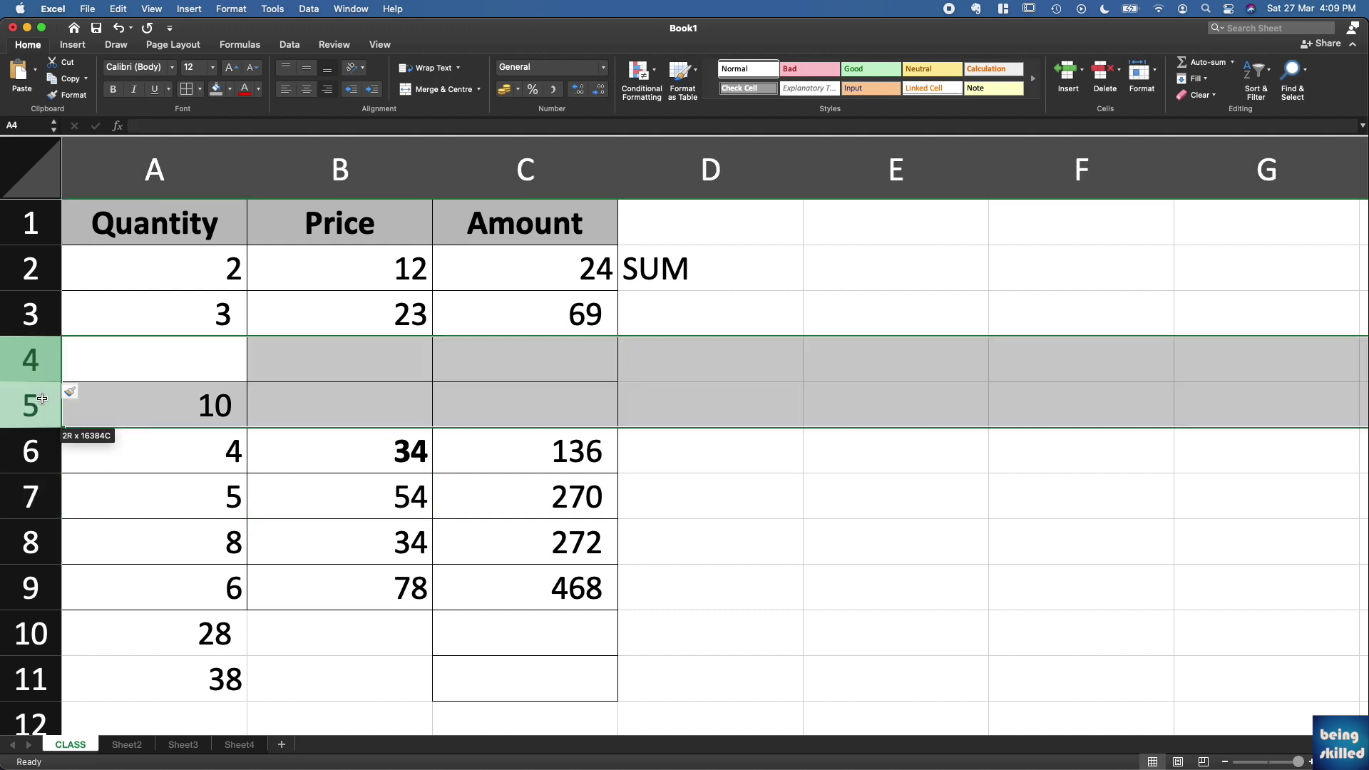
{"action": "key", "text": "super+minus"}
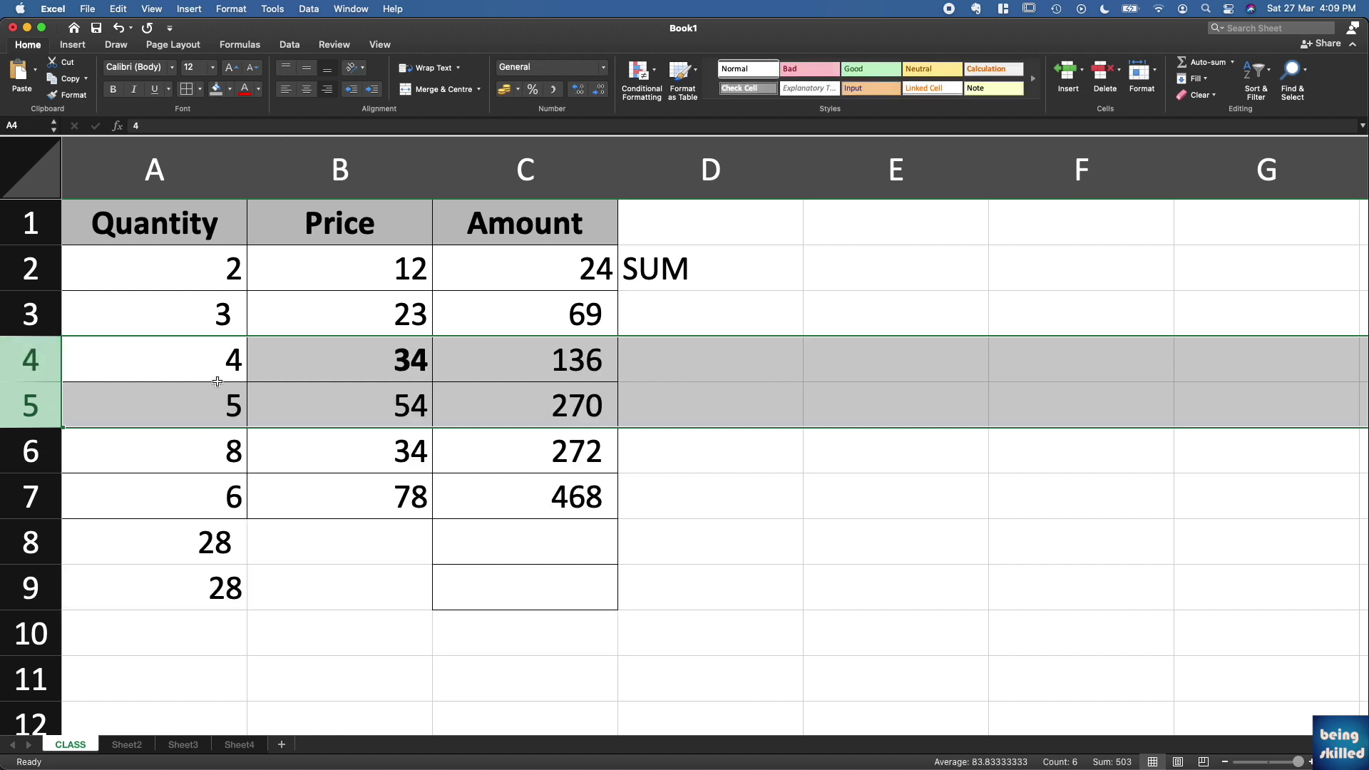
{"action": "left_click", "coordinate": [214, 378]}
- Clear the totals in A8:C9 and the SUM label in cell D2
{"action": "left_click_drag", "start_coordinate": [191, 536], "coordinate": [504, 590]}
{"action": "key", "text": "Delete"}
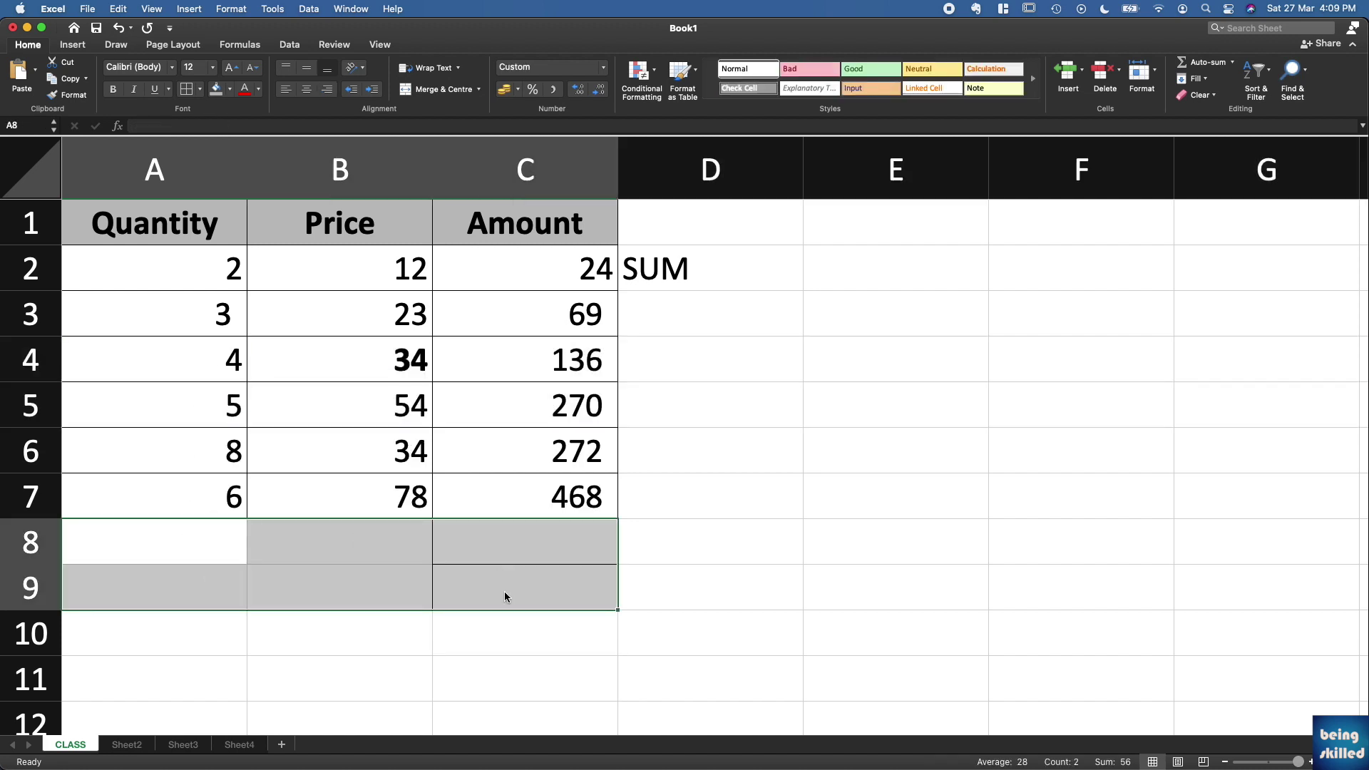
{"action": "left_click", "coordinate": [718, 266]}
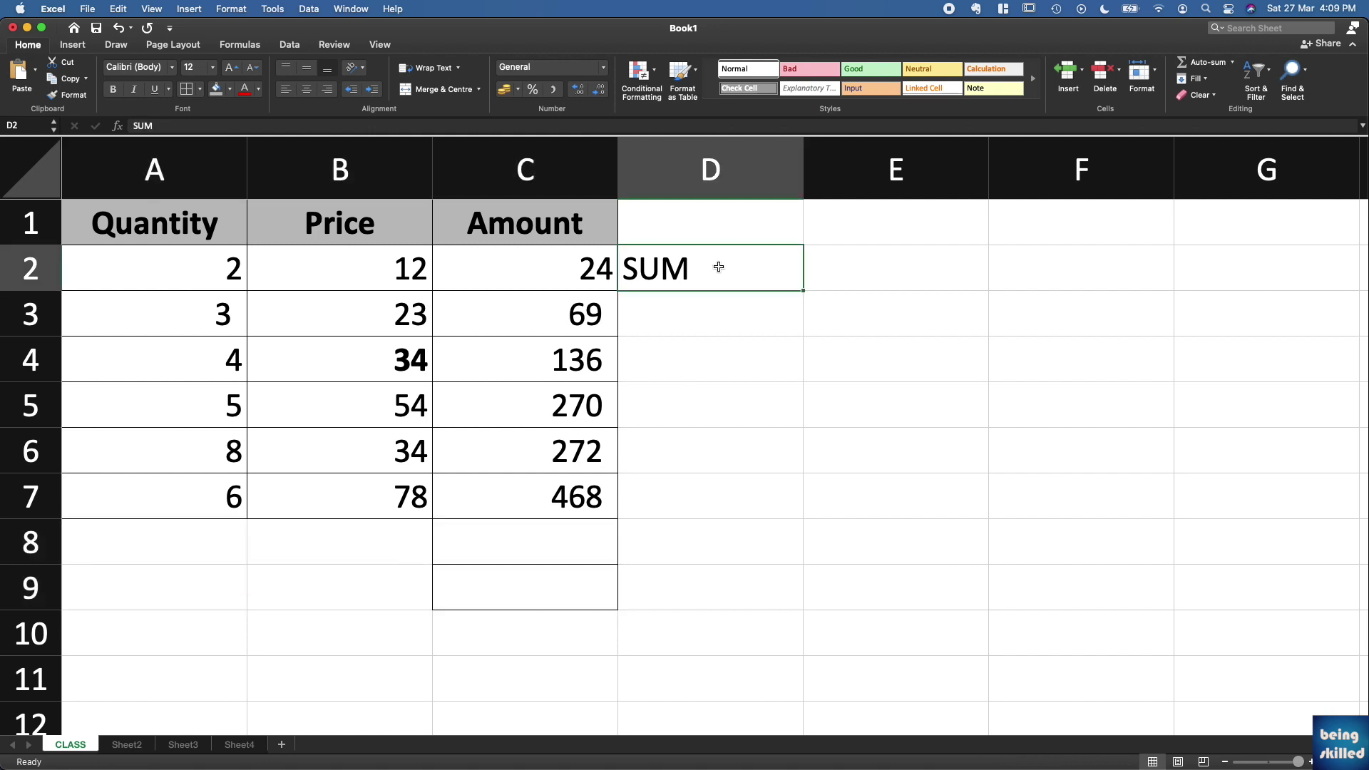
{"action": "key", "text": "Delete"}
- Subtract the first row's price from its amount in cell E2 with the formula =C2-B2
{"action": "left_click", "coordinate": [831, 265]}
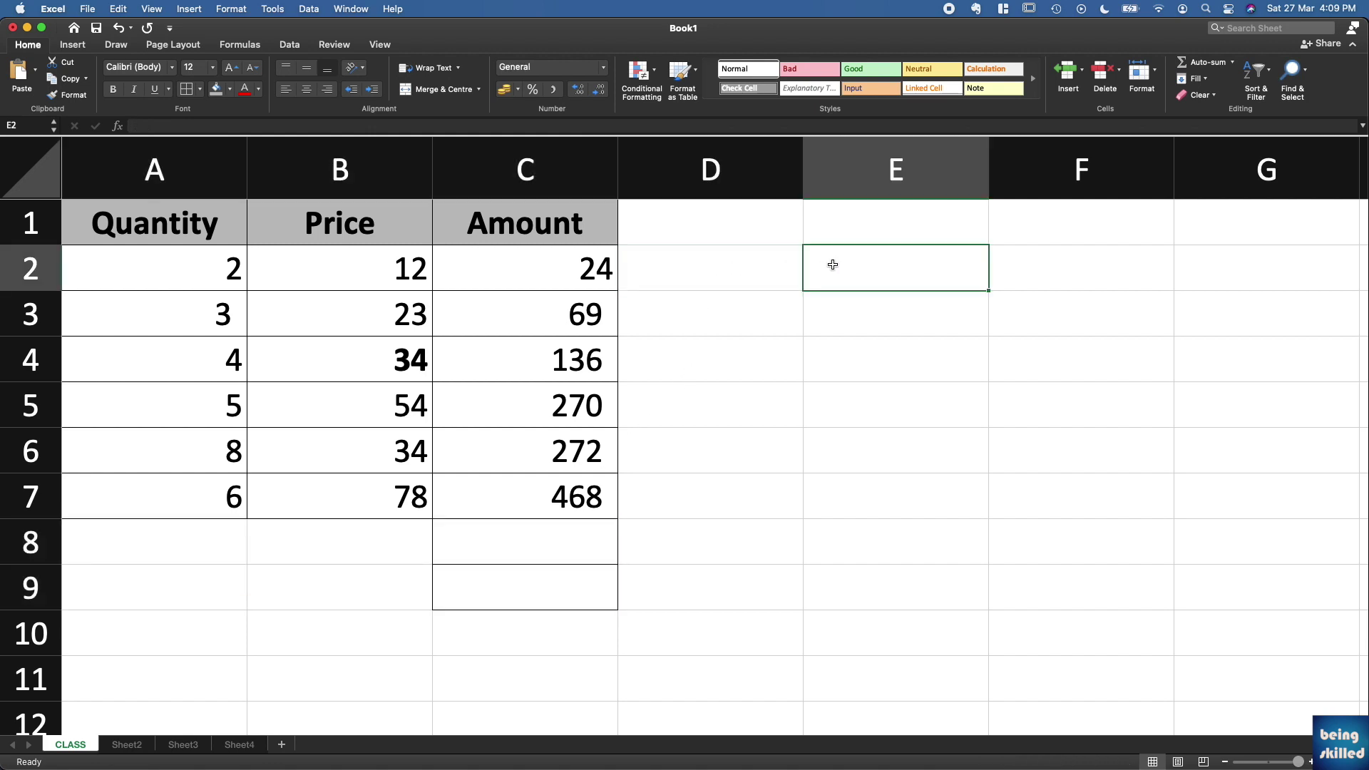
{"action": "left_click", "coordinate": [761, 260]}
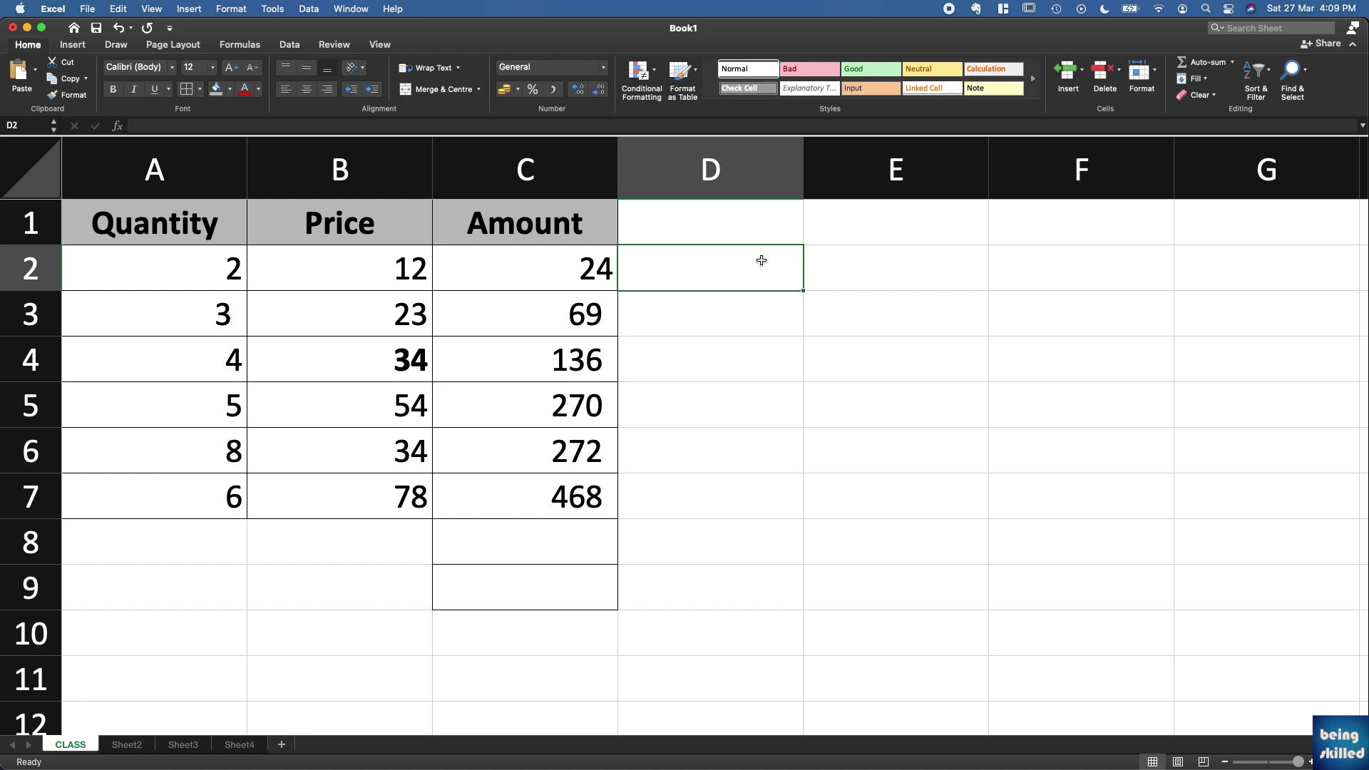
{"action": "left_click", "coordinate": [855, 275]}
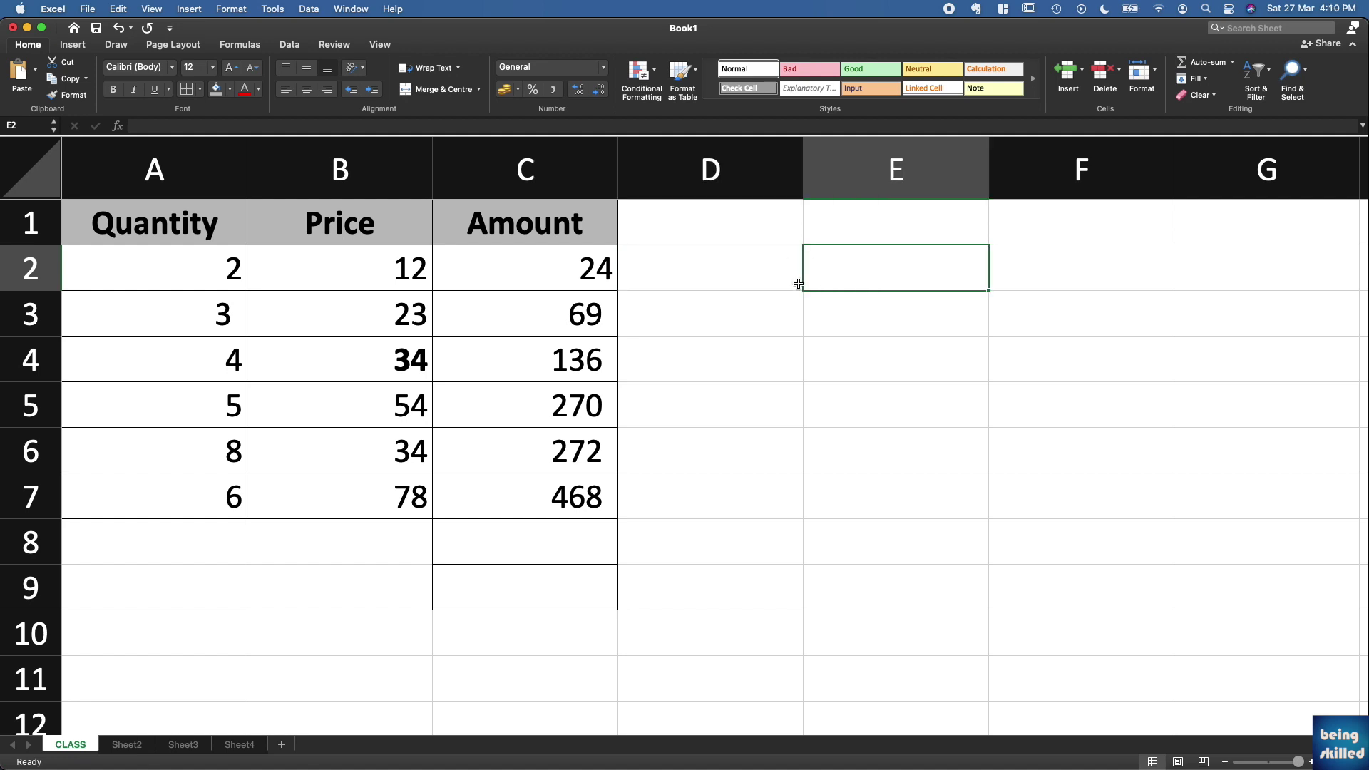
{"action": "type", "text": "="}
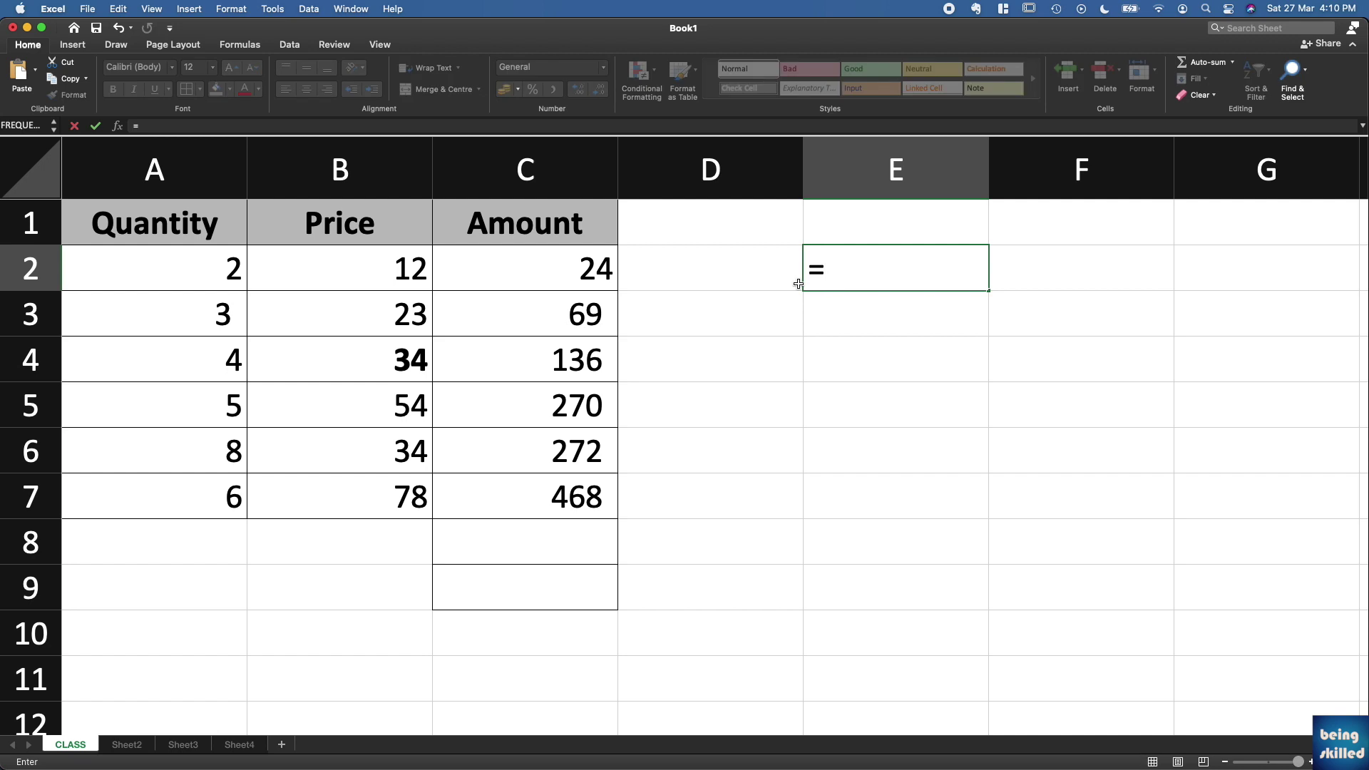
{"action": "left_click", "coordinate": [584, 275]}
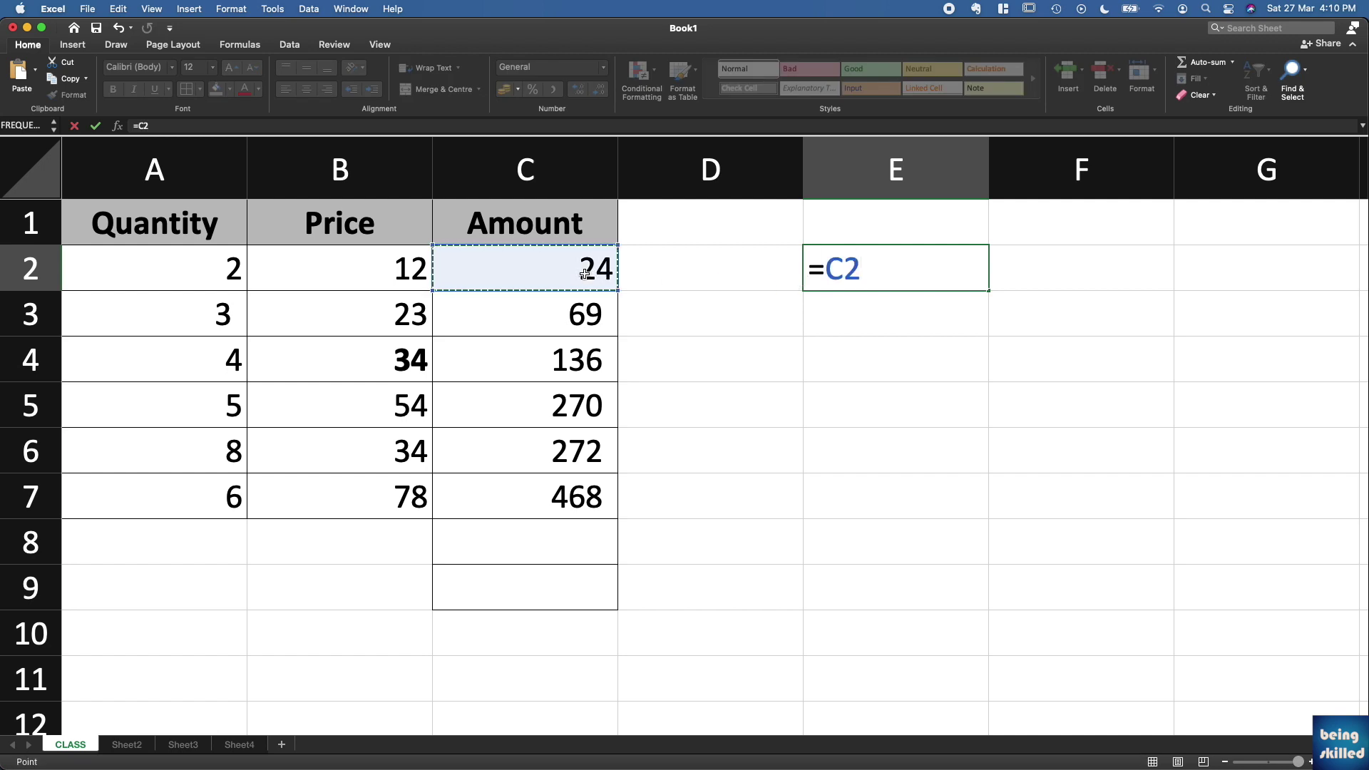
{"action": "type", "text": "-"}
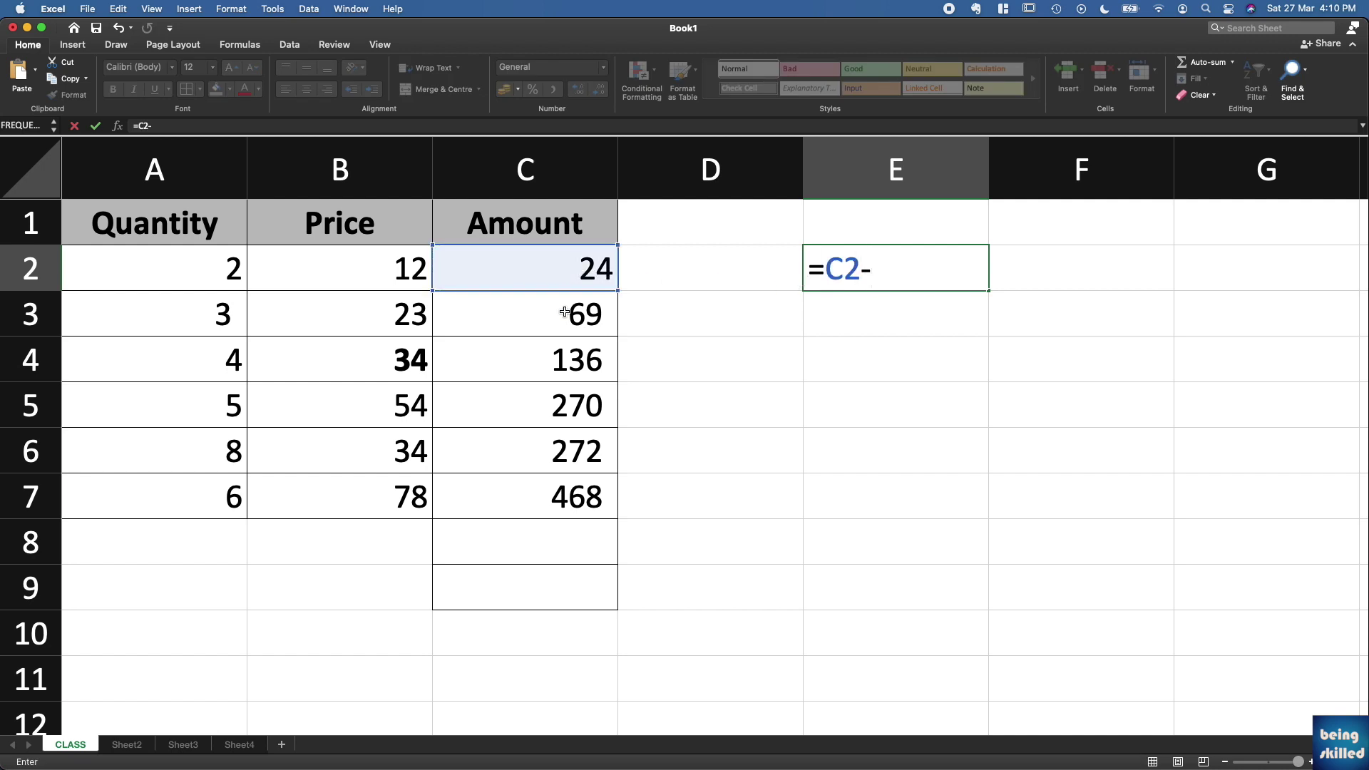
{"action": "left_click", "coordinate": [395, 277]}
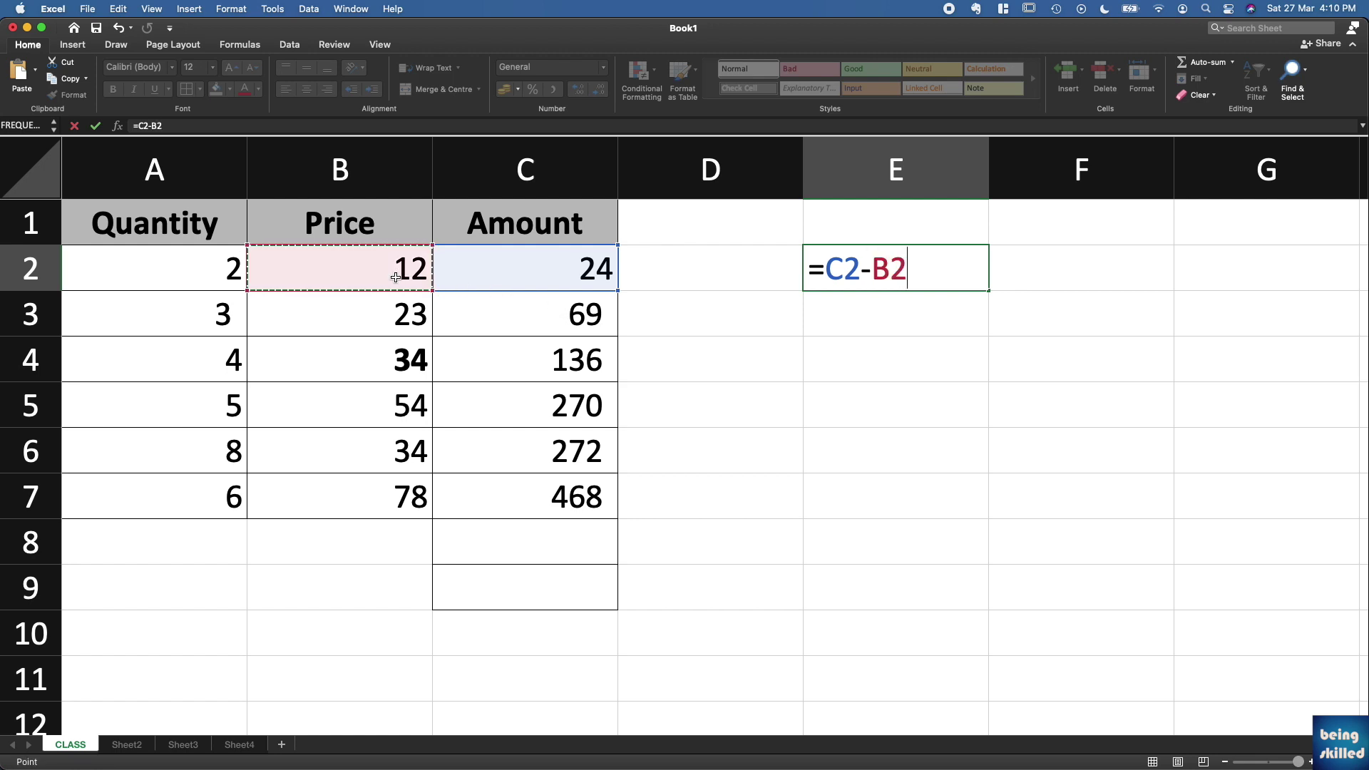
{"action": "key", "text": "Return"}
{"action": "key", "text": "Up"}
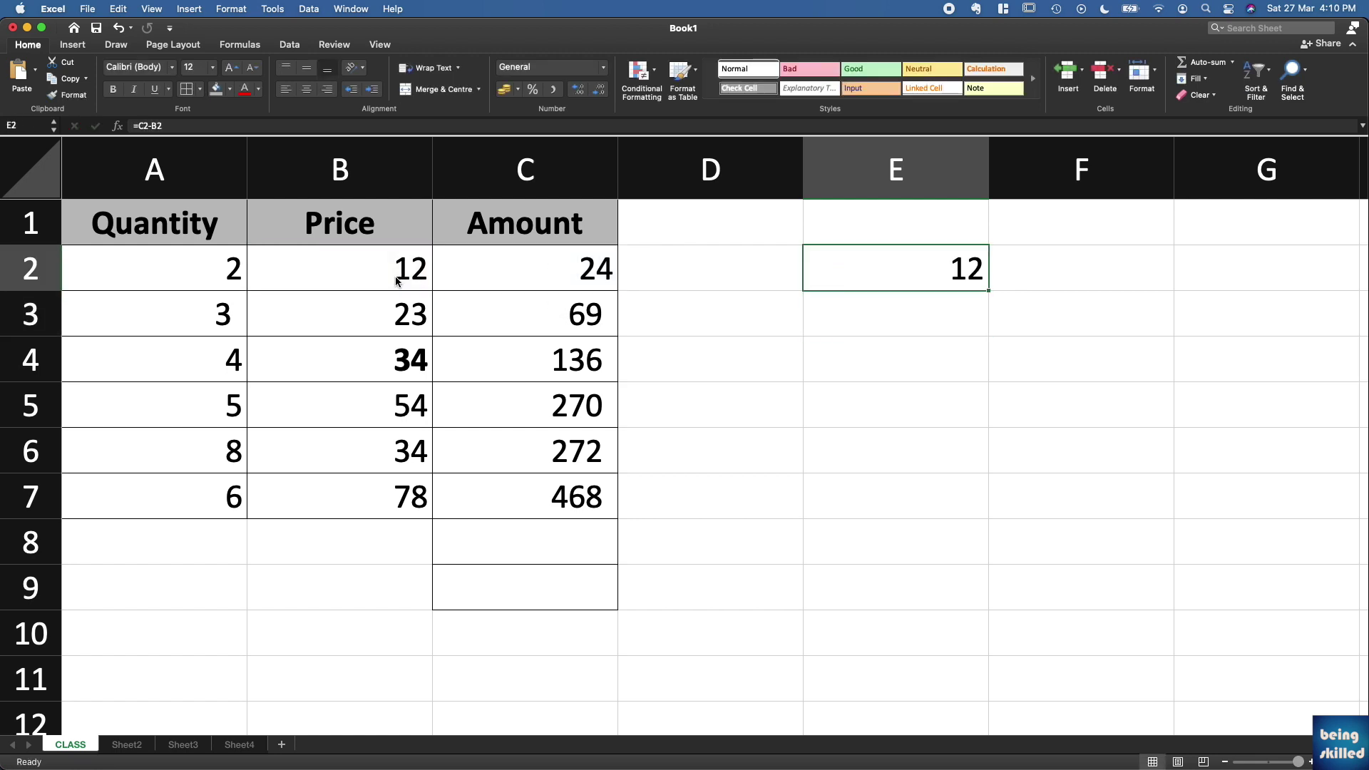
- Subtract several cells from the first amount in cell E3 with the formula =C2-B2-A2-A3, and check the formula
{"action": "key", "text": "Down"}
{"action": "type", "text": "="}
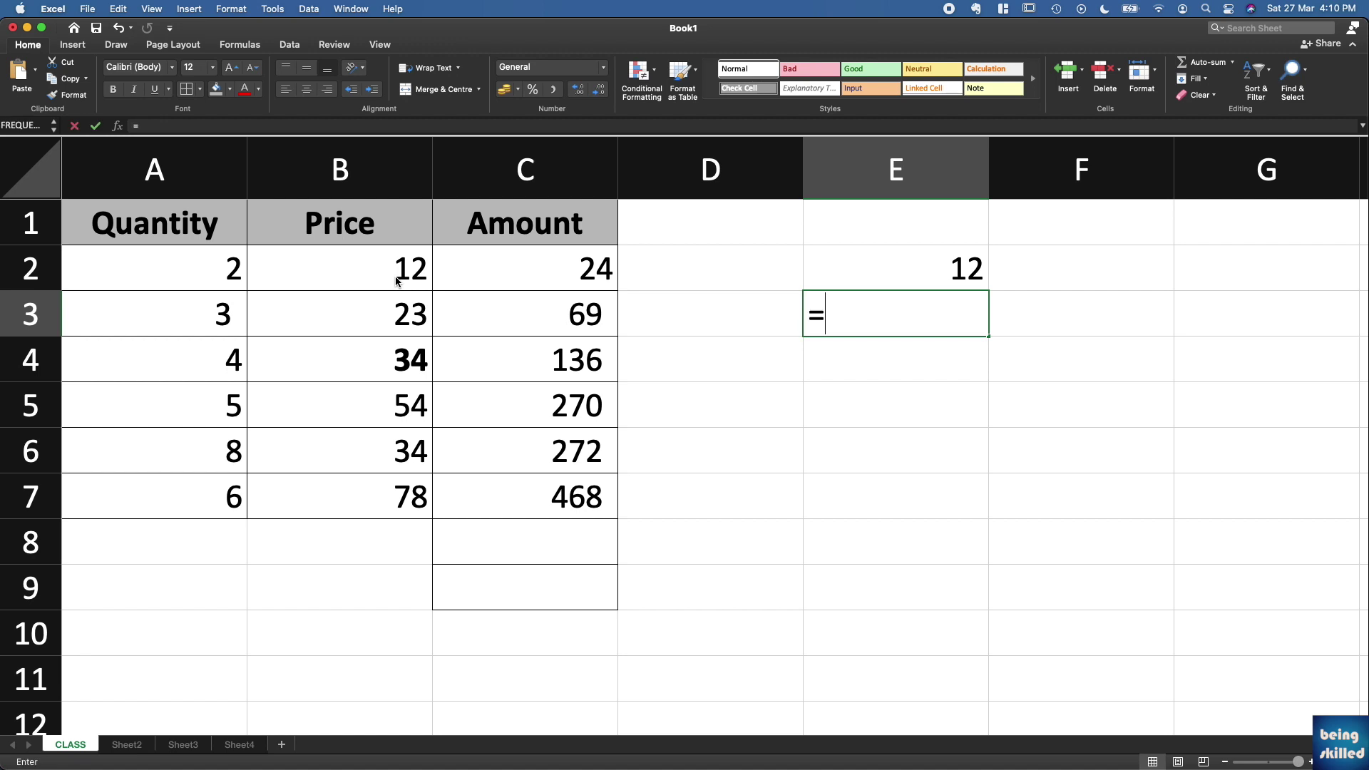
{"action": "left_click", "coordinate": [535, 280]}
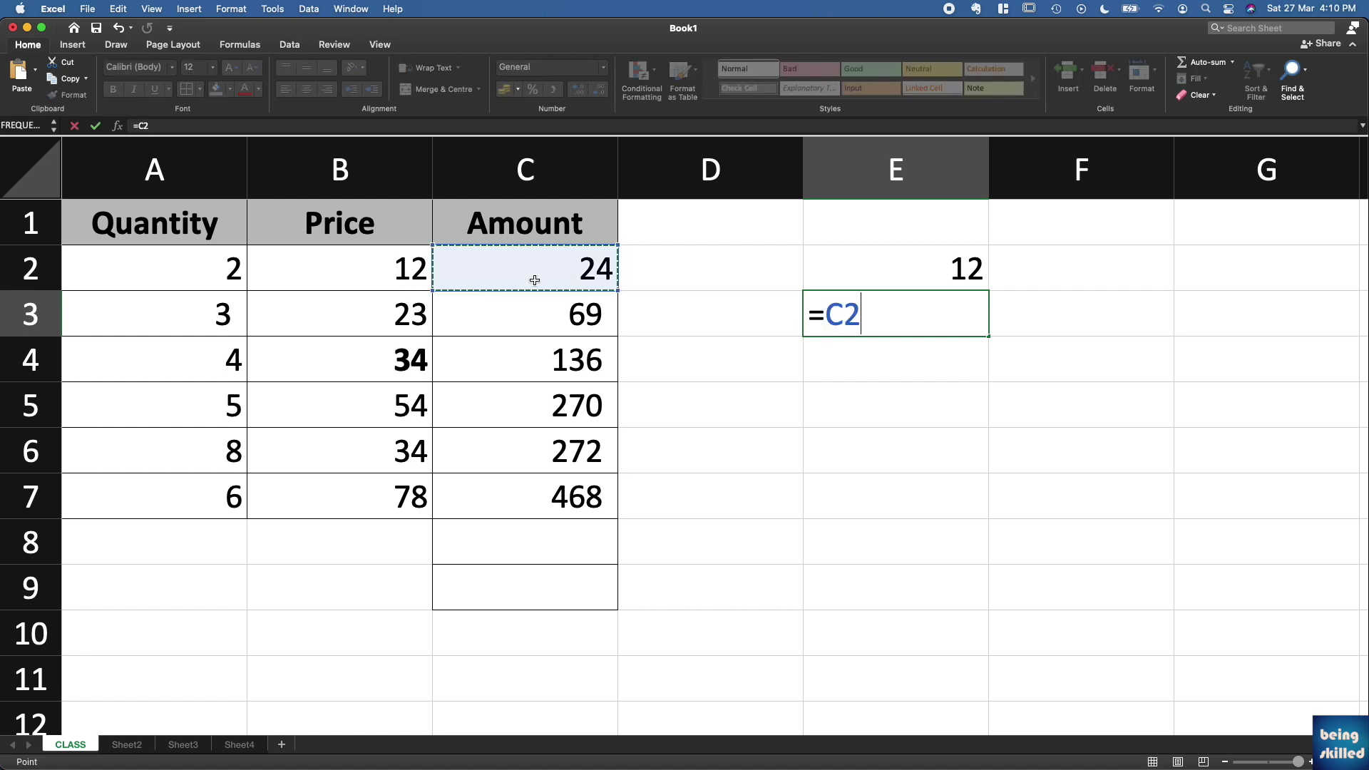
{"action": "type", "text": "-"}
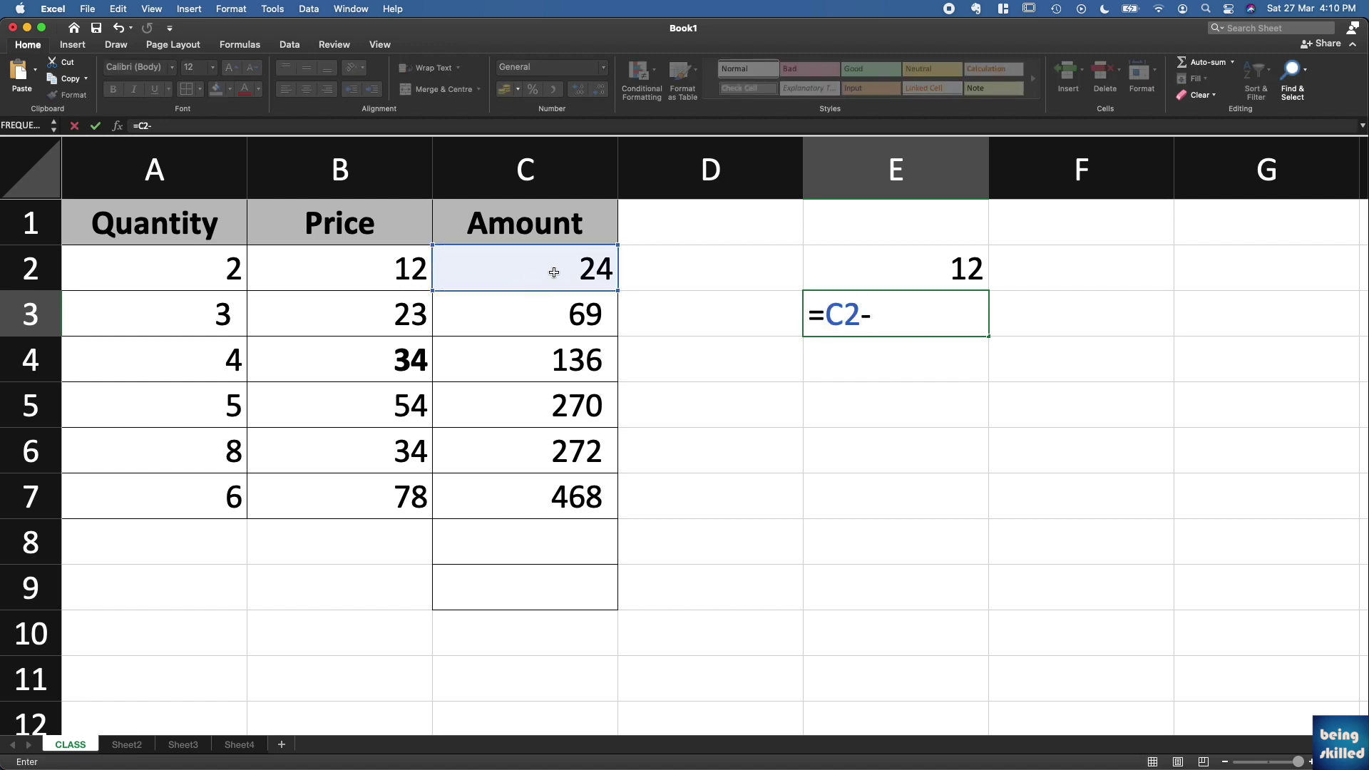
{"action": "left_click", "coordinate": [405, 274]}
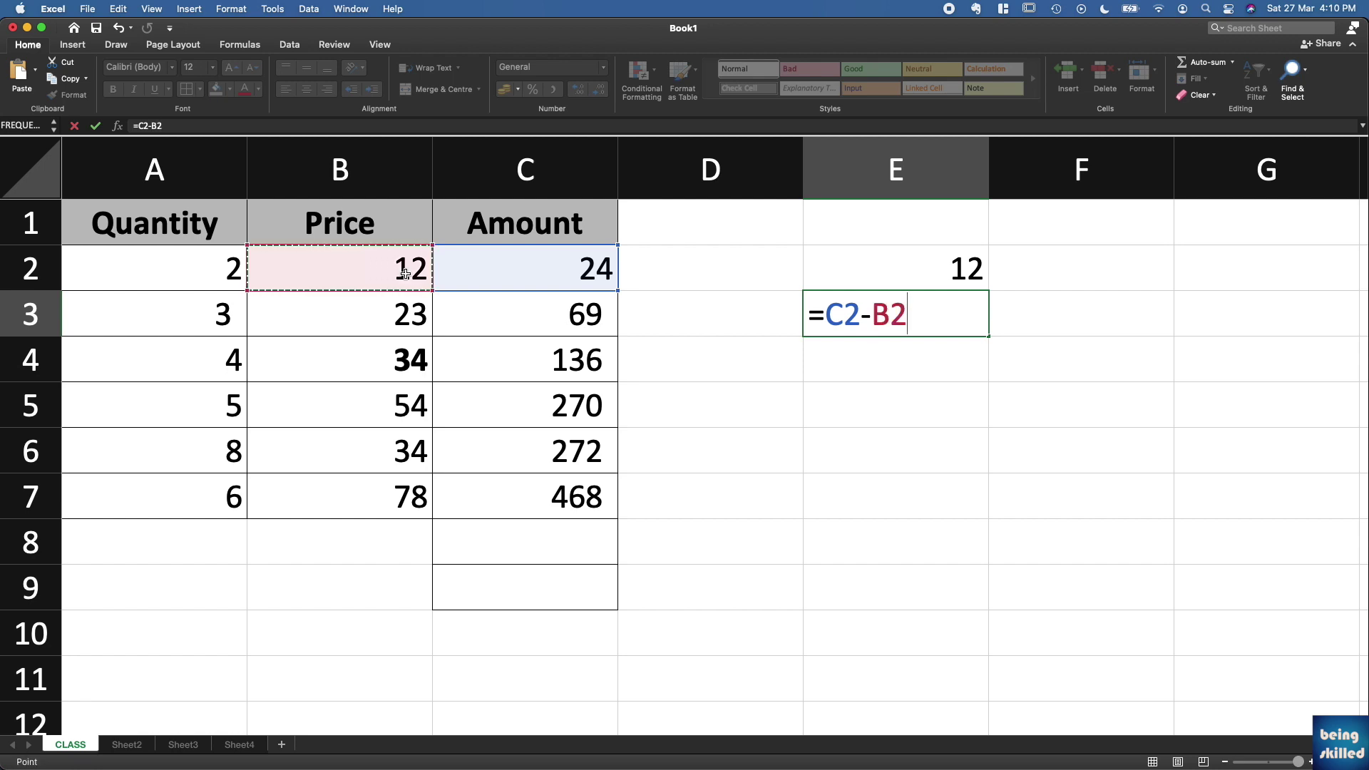
{"action": "type", "text": "-"}
{"action": "left_click", "coordinate": [237, 277]}
{"action": "type", "text": "-"}
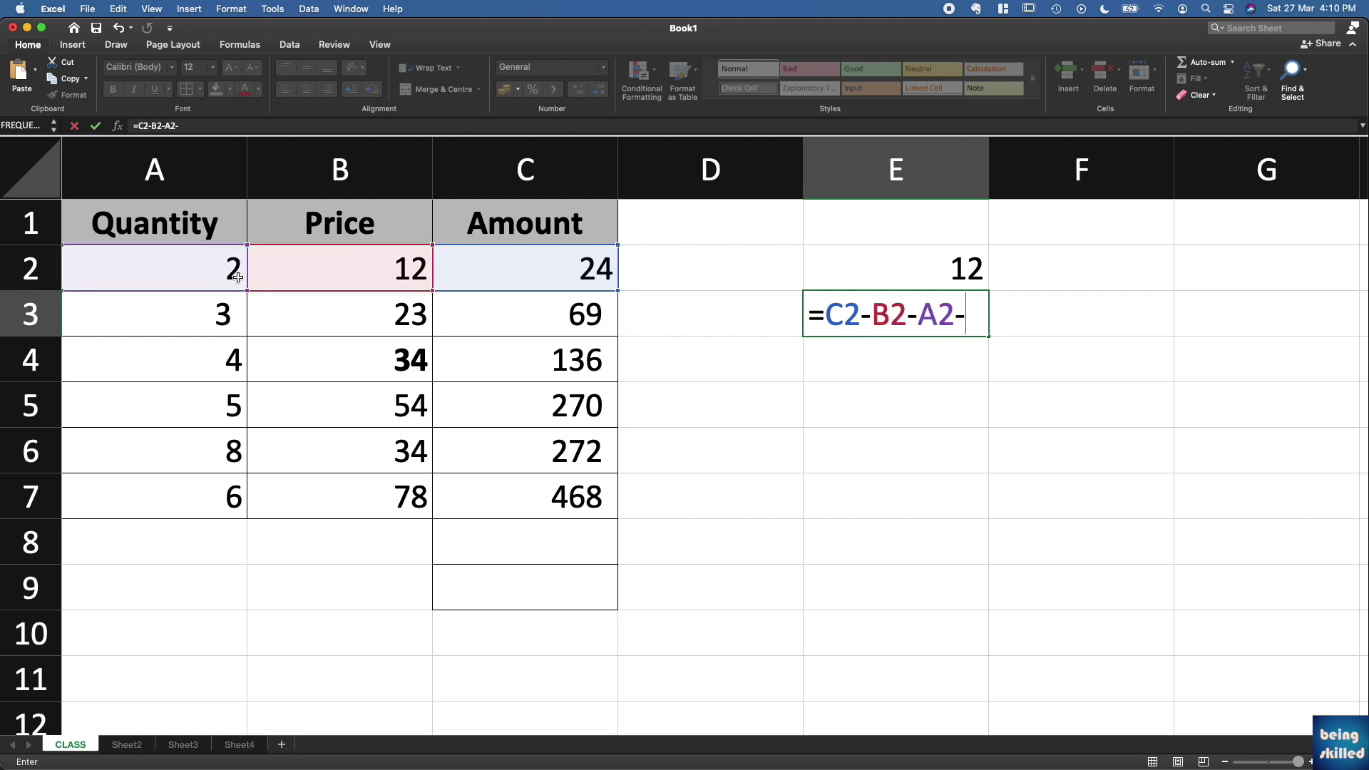
{"action": "left_click", "coordinate": [211, 313]}
{"action": "key", "text": "Return"}
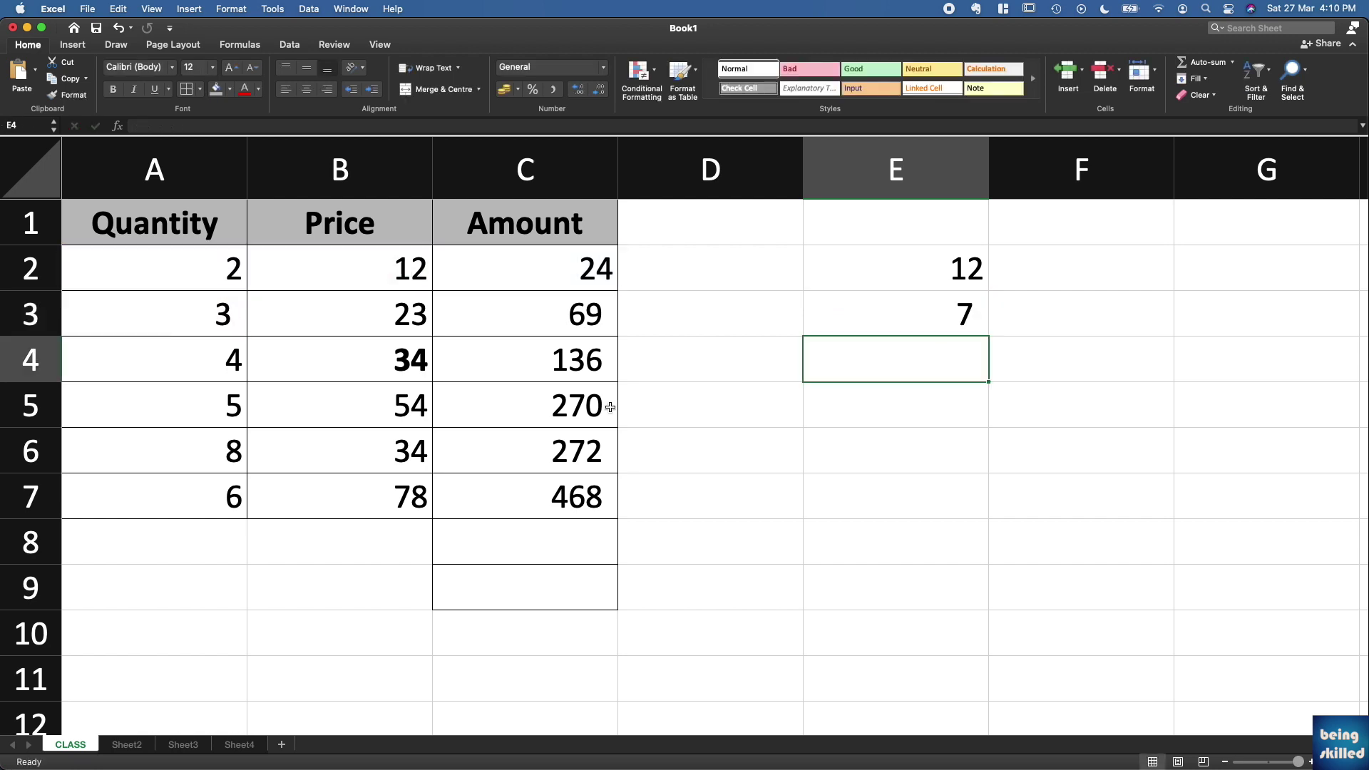
{"action": "left_click", "coordinate": [951, 317]}
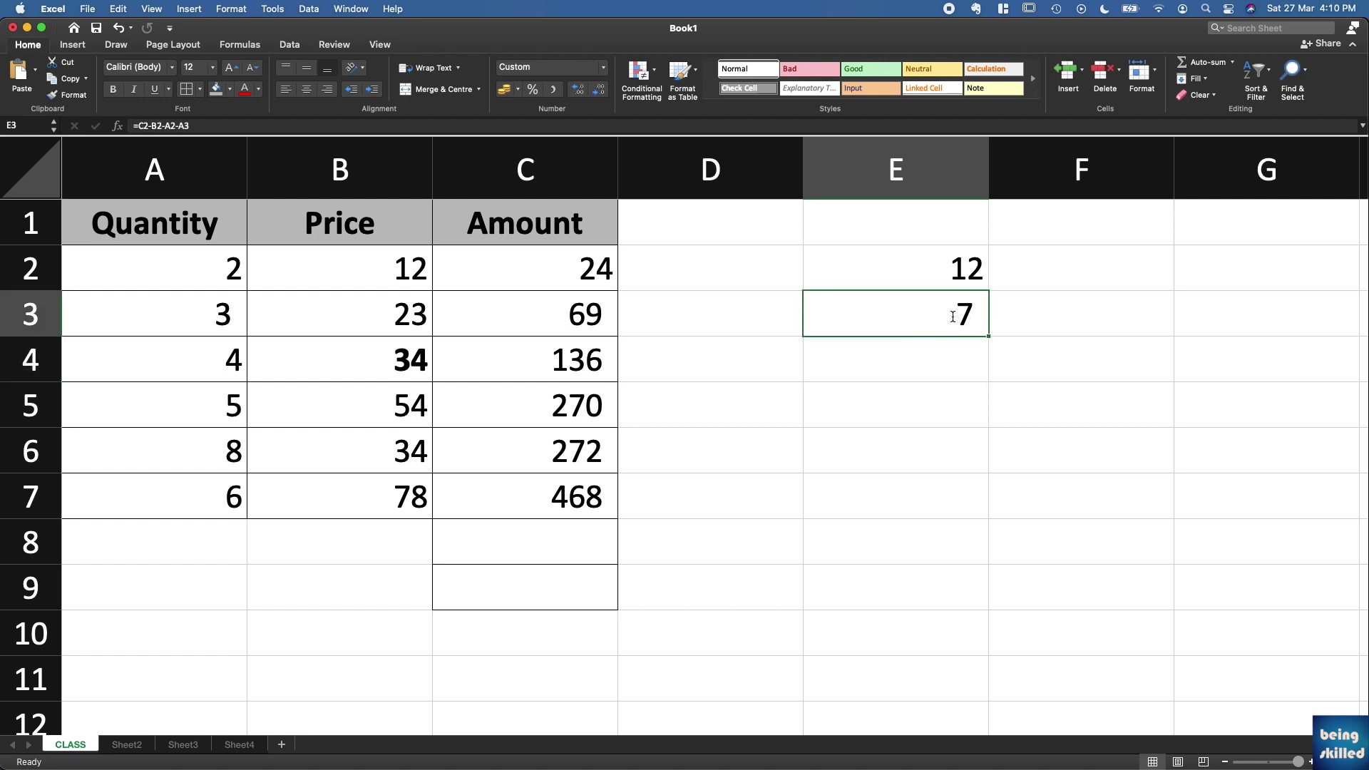
{"action": "double_click", "coordinate": [952, 317]}
{"action": "key", "text": "Escape"}
- Subtract the total price from the total amount in cell E4 with =SUM(C2:C7)-SUM(B2:B7), and check the formula
{"action": "left_click", "coordinate": [936, 355]}
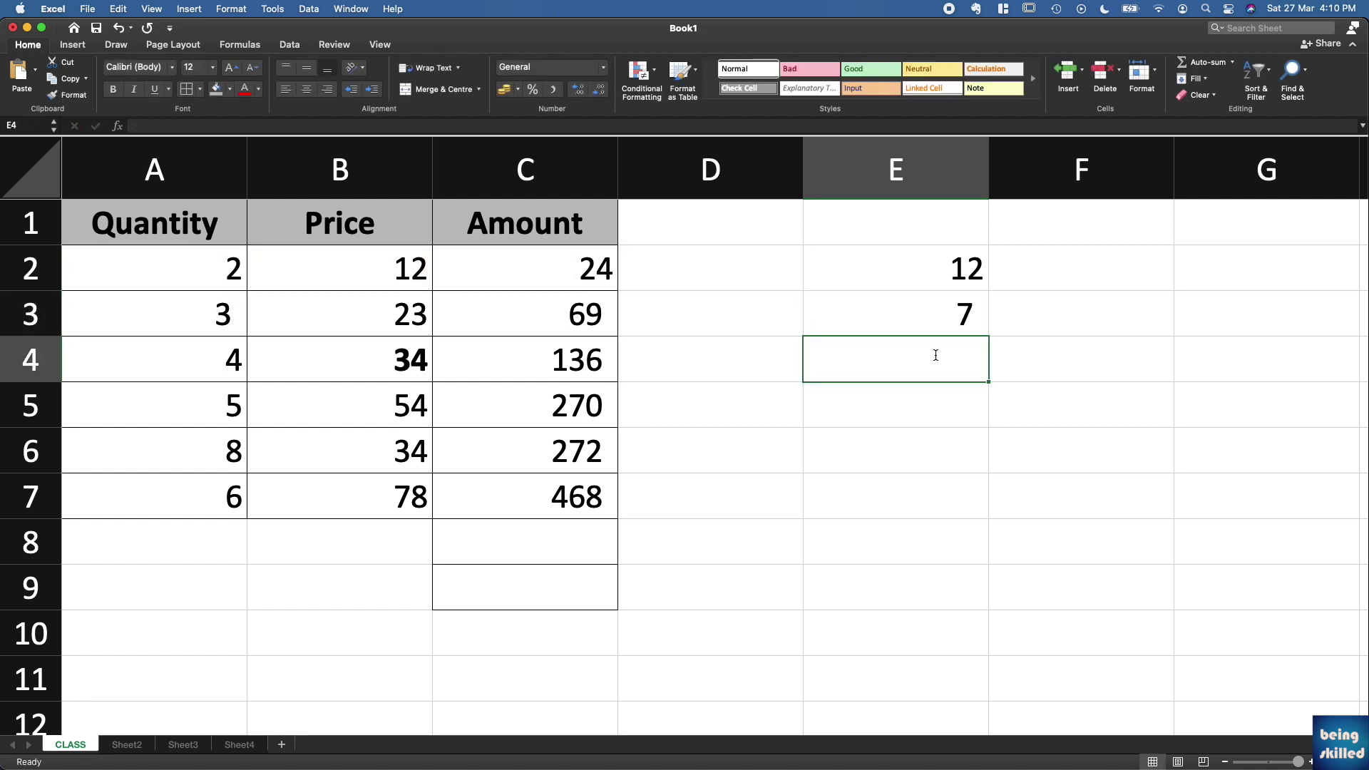
{"action": "type", "text": "="}
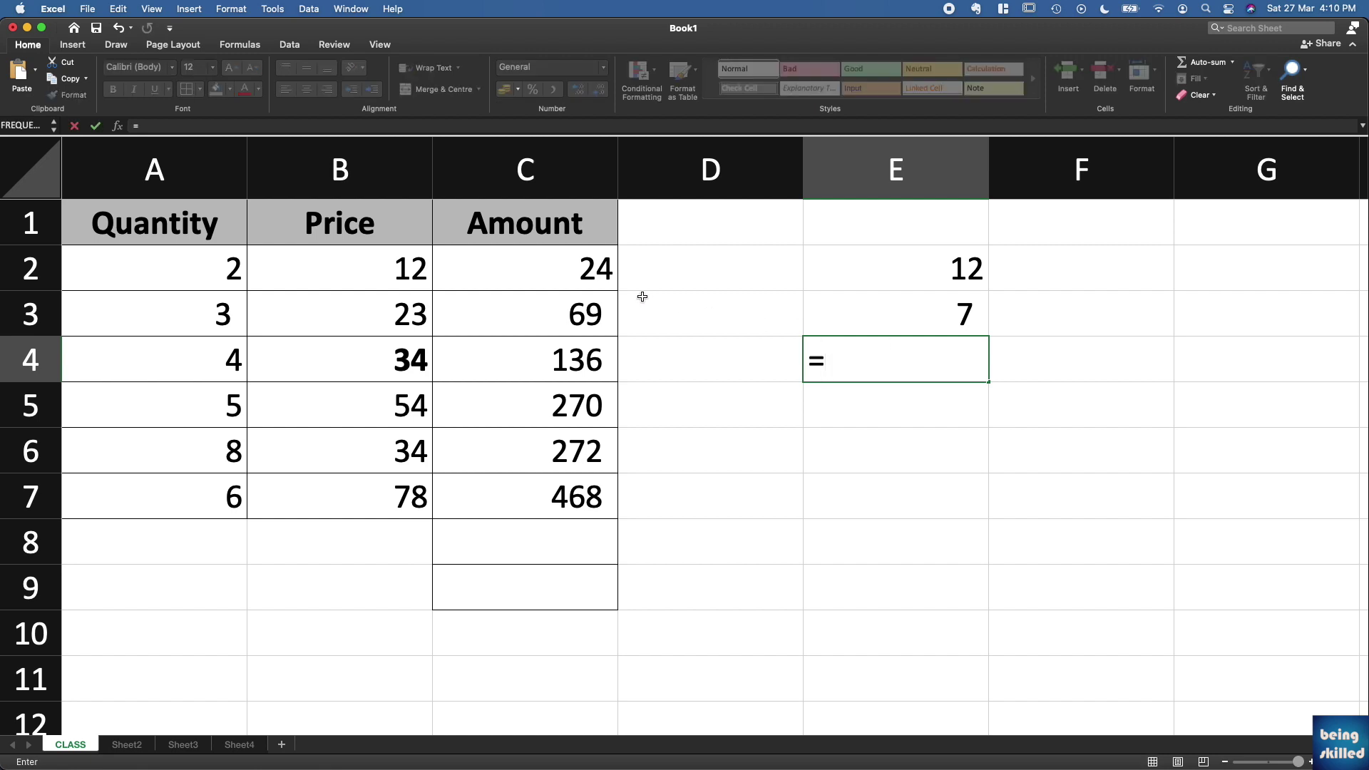
{"action": "type", "text": "sum("}
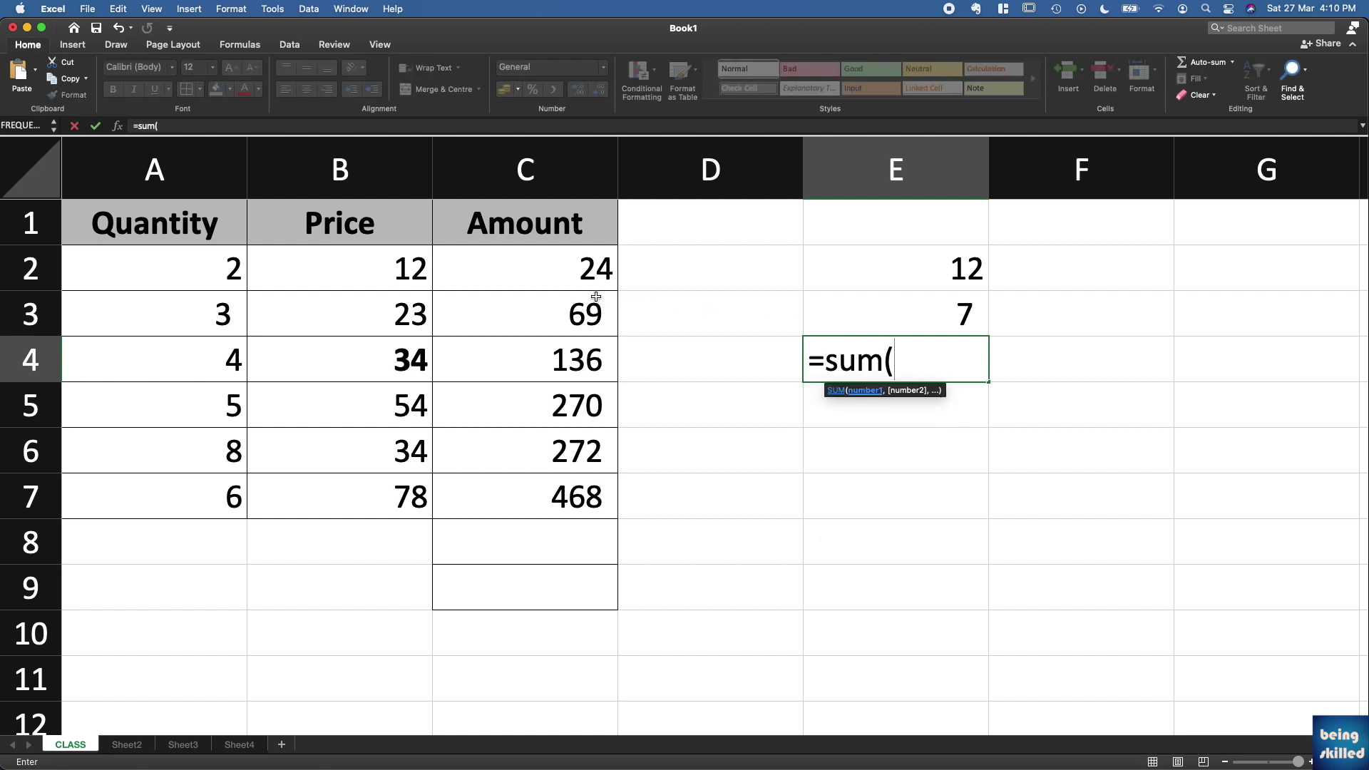
{"action": "left_click_drag", "start_coordinate": [586, 271], "coordinate": [606, 518]}
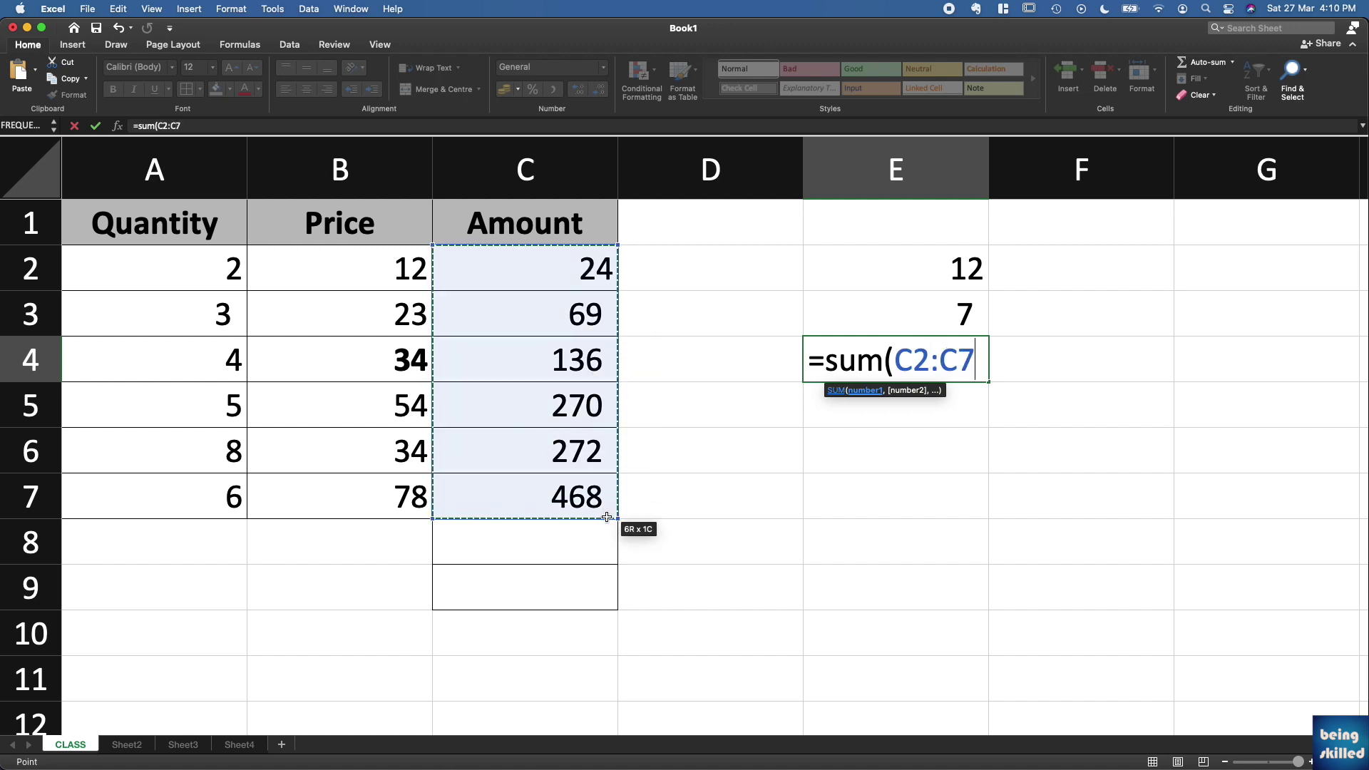
{"action": "type", "text": ")-"}
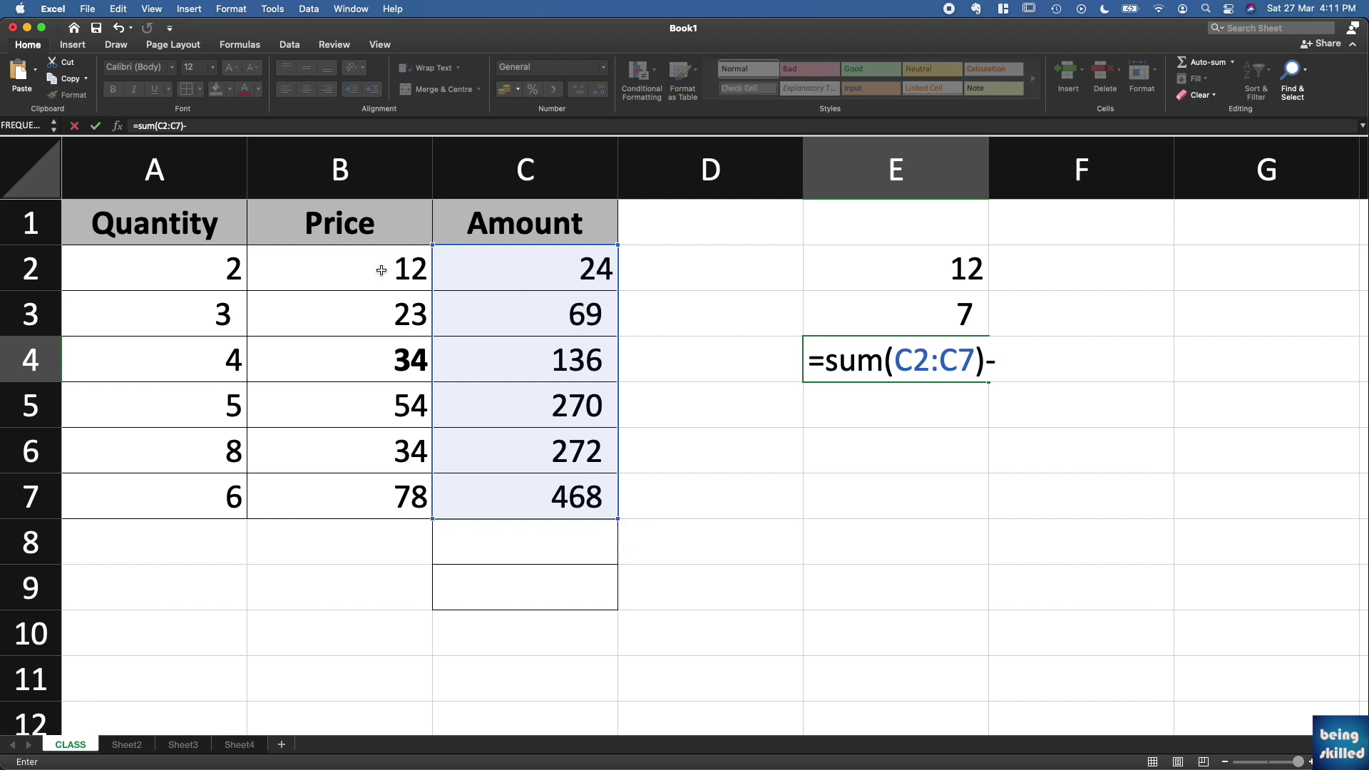
{"action": "type", "text": "sum("}
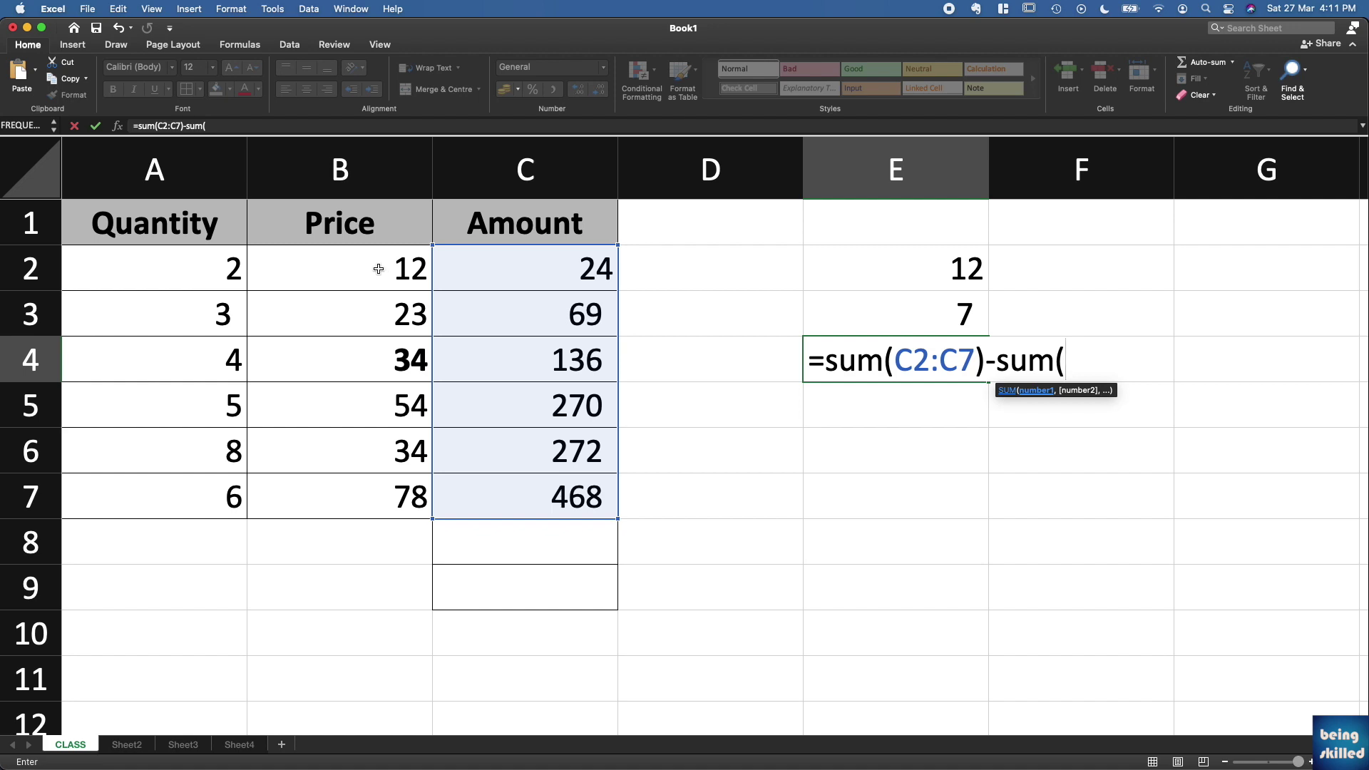
{"action": "left_click_drag", "start_coordinate": [379, 269], "coordinate": [379, 508]}
{"action": "key", "text": "Return"}
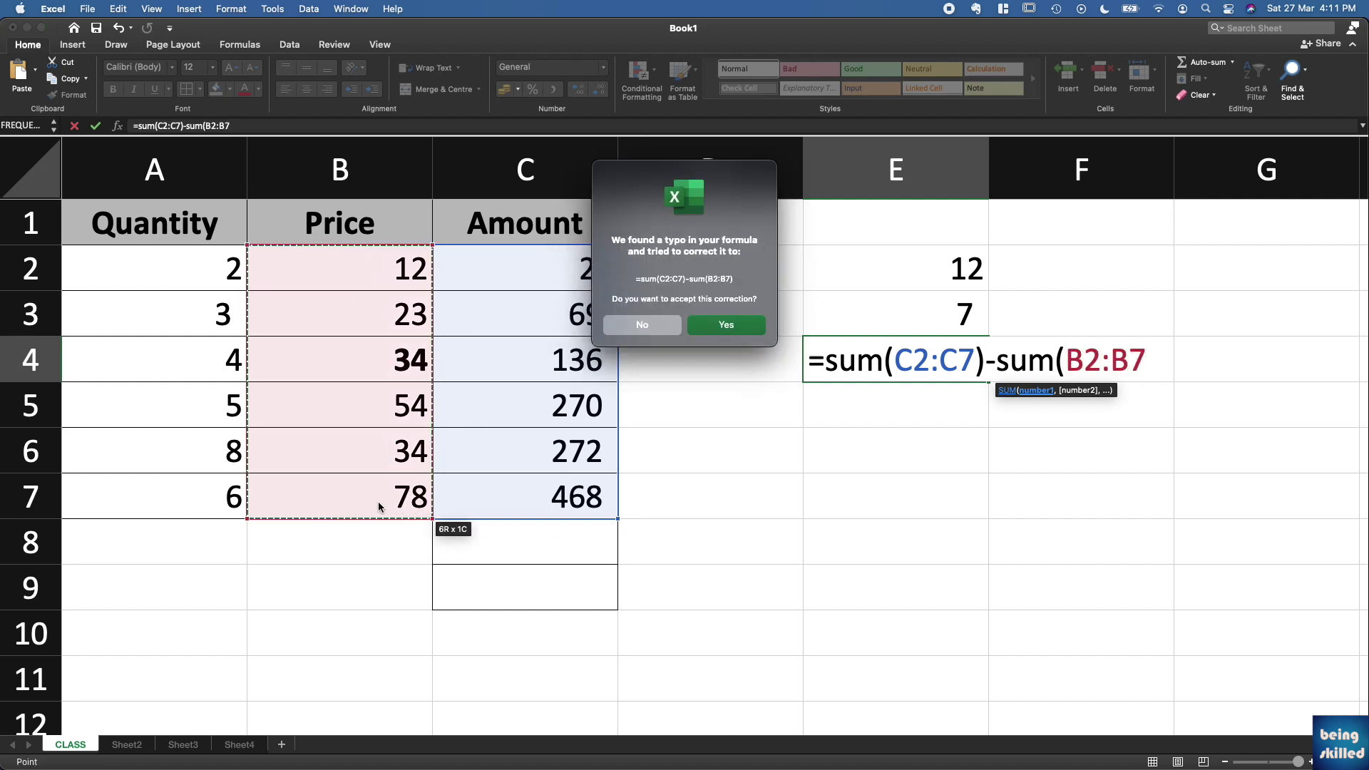
{"action": "left_click", "coordinate": [730, 327]}
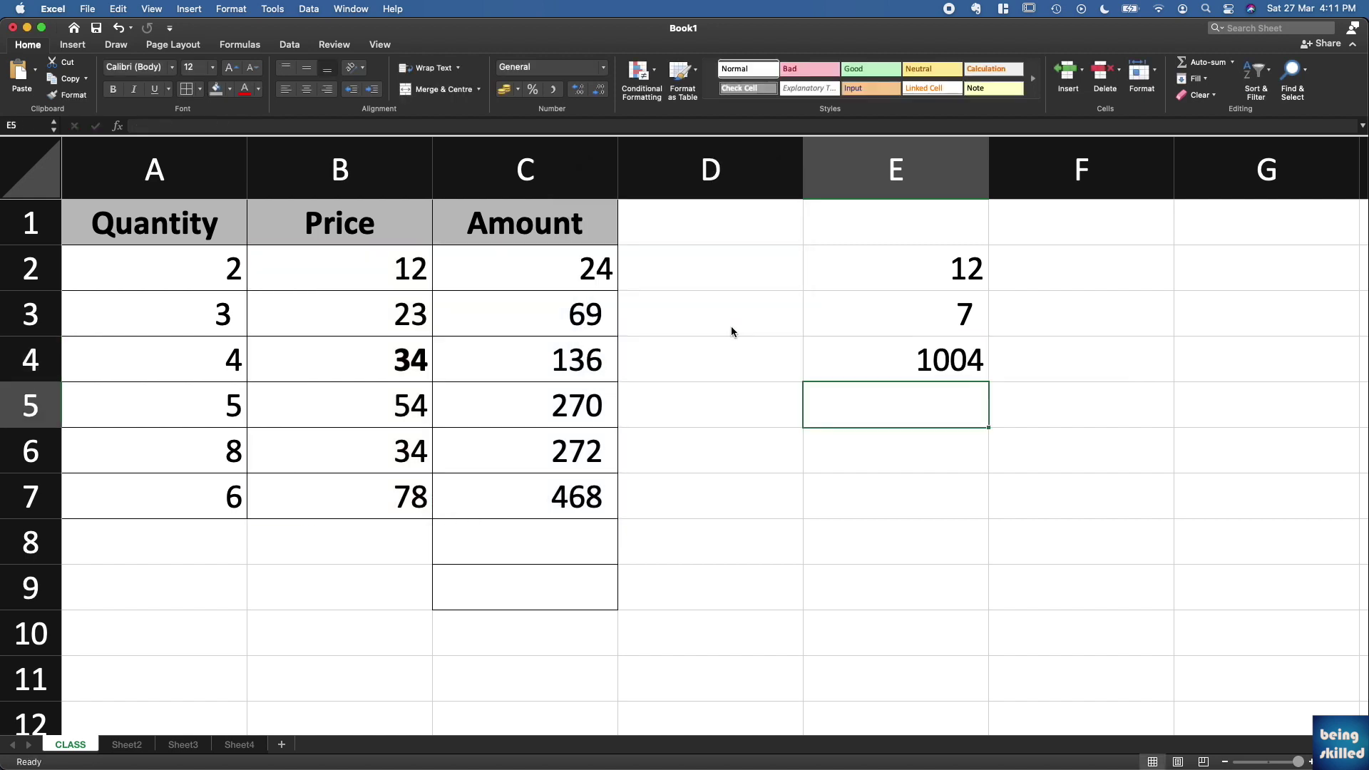
{"action": "double_click", "coordinate": [881, 370]}
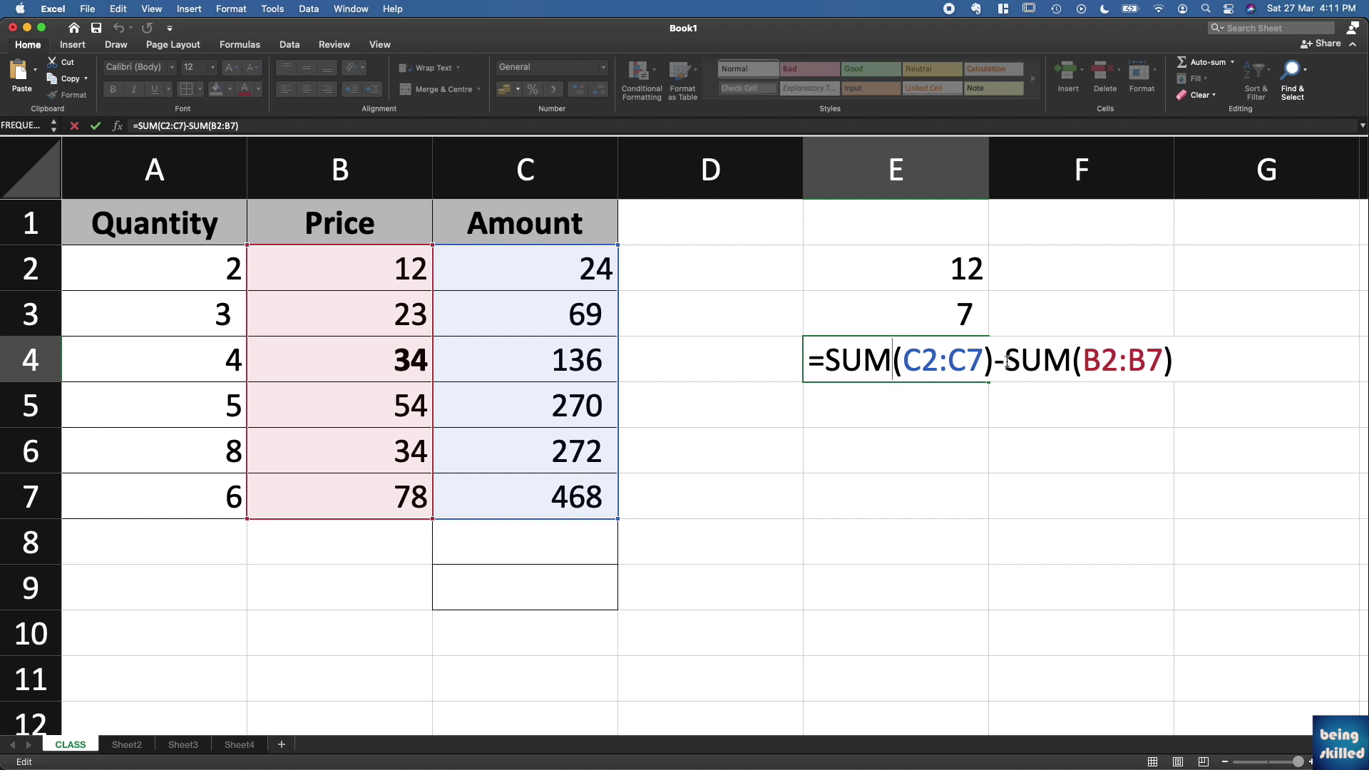
{"action": "left_click_drag", "start_coordinate": [1005, 360], "coordinate": [1175, 360]}
{"action": "left_click", "coordinate": [1175, 360]}
{"action": "left_click", "coordinate": [953, 407]}
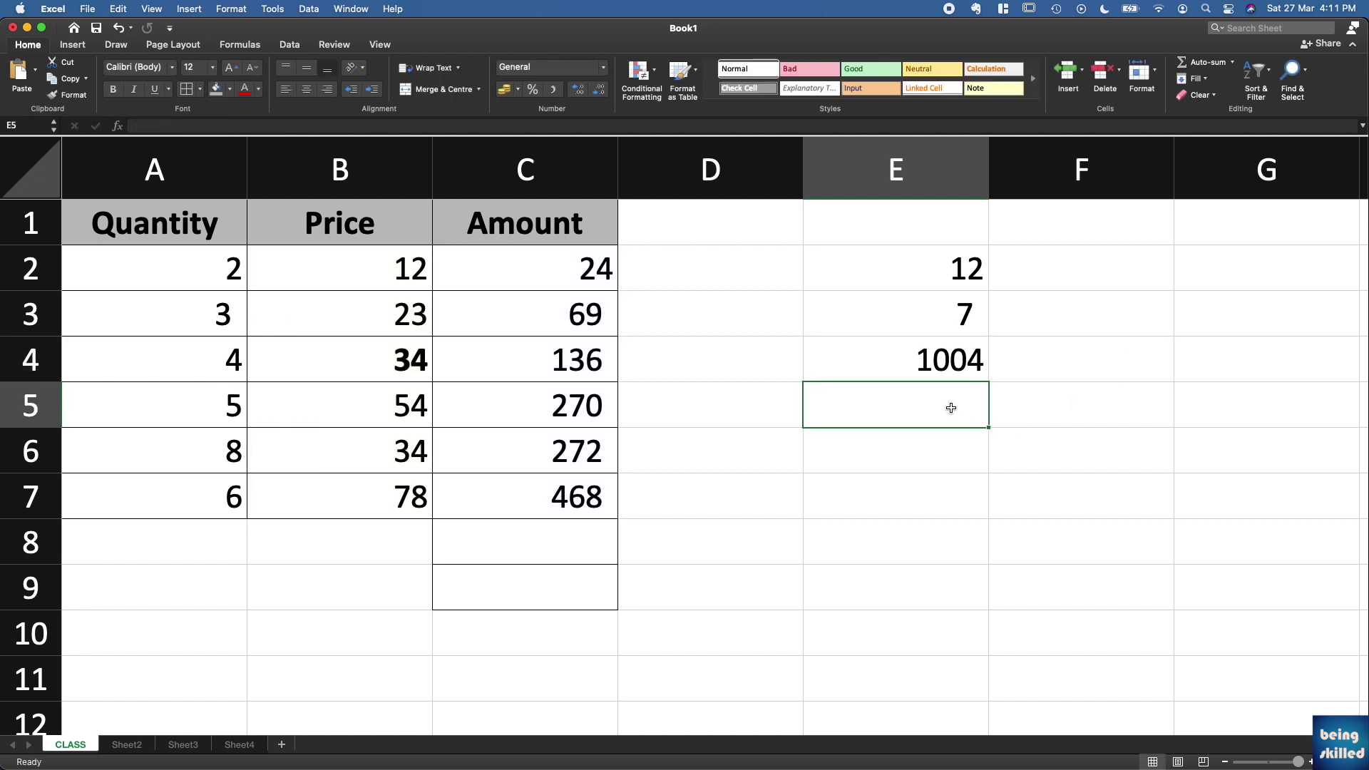
- Total the amounts in cell C8 with =SUM(C2:C7) and the prices in cell B8 with =SUM(B2:B7)
{"action": "left_click", "coordinate": [598, 536]}
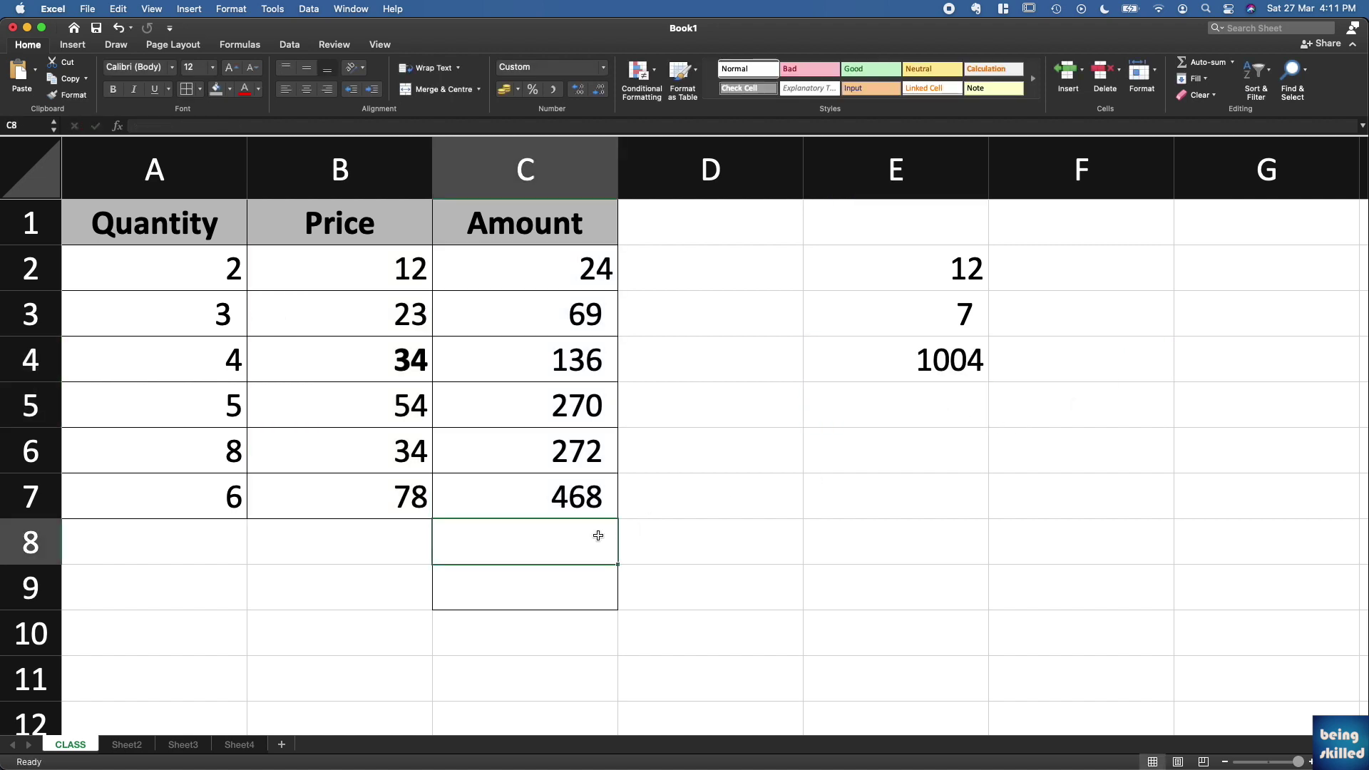
{"action": "type", "text": "=sum("}
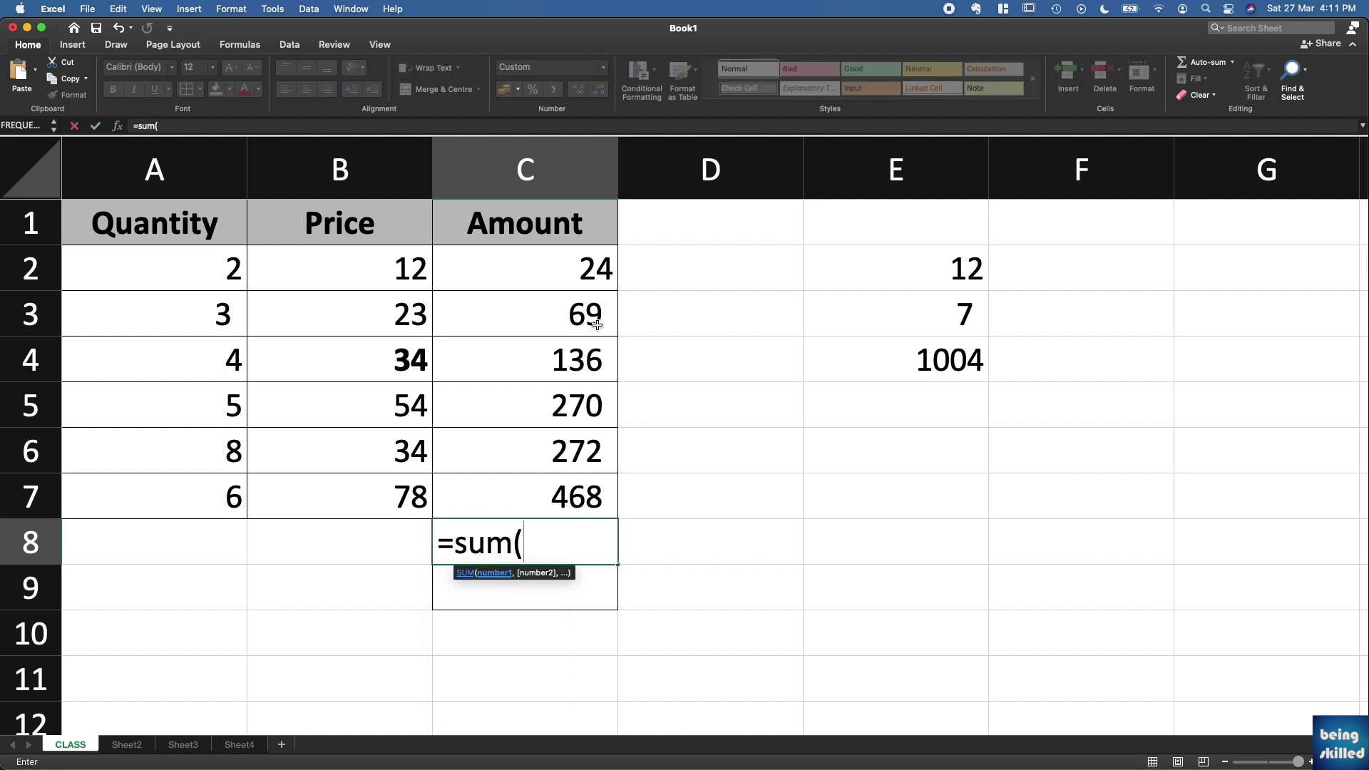
{"action": "left_click_drag", "start_coordinate": [584, 269], "coordinate": [576, 489]}
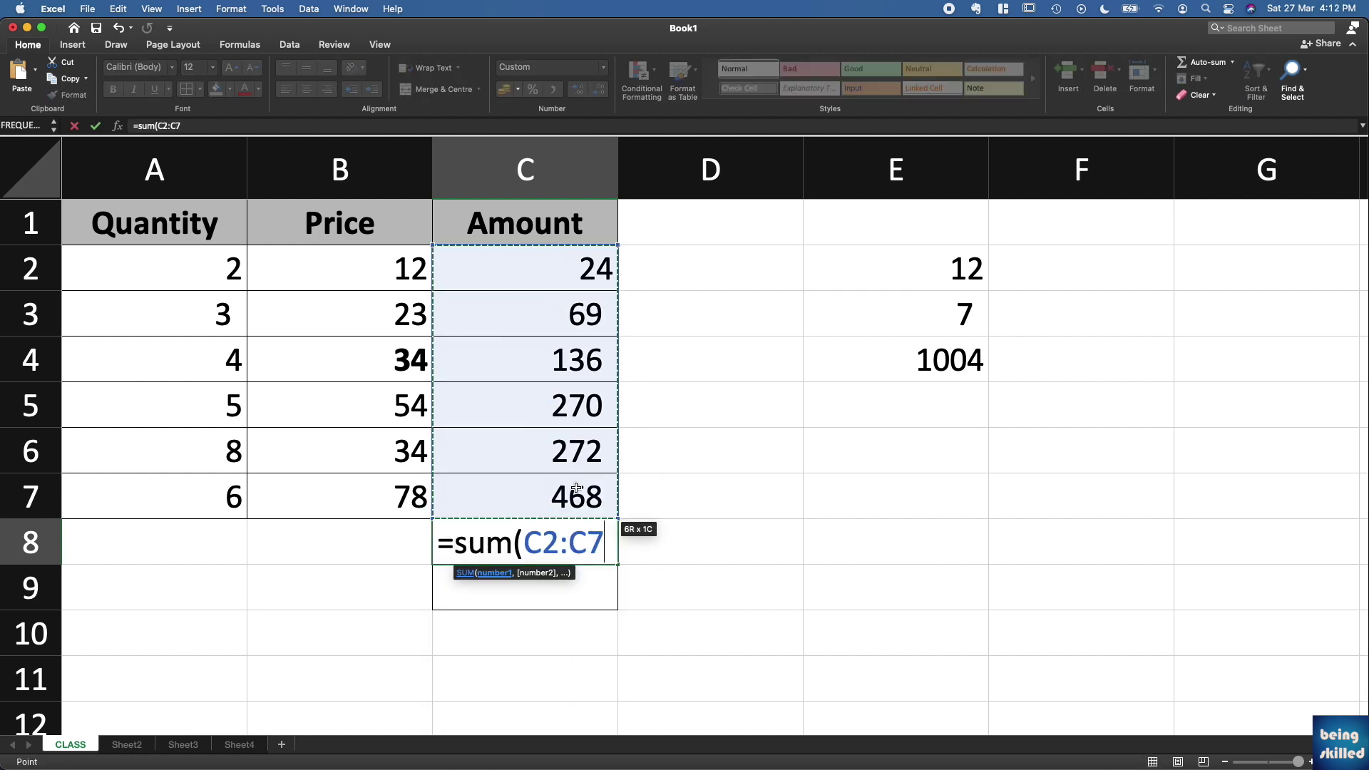
{"action": "key", "text": "Return"}
{"action": "left_click", "coordinate": [419, 522]}
{"action": "type", "text": "="}
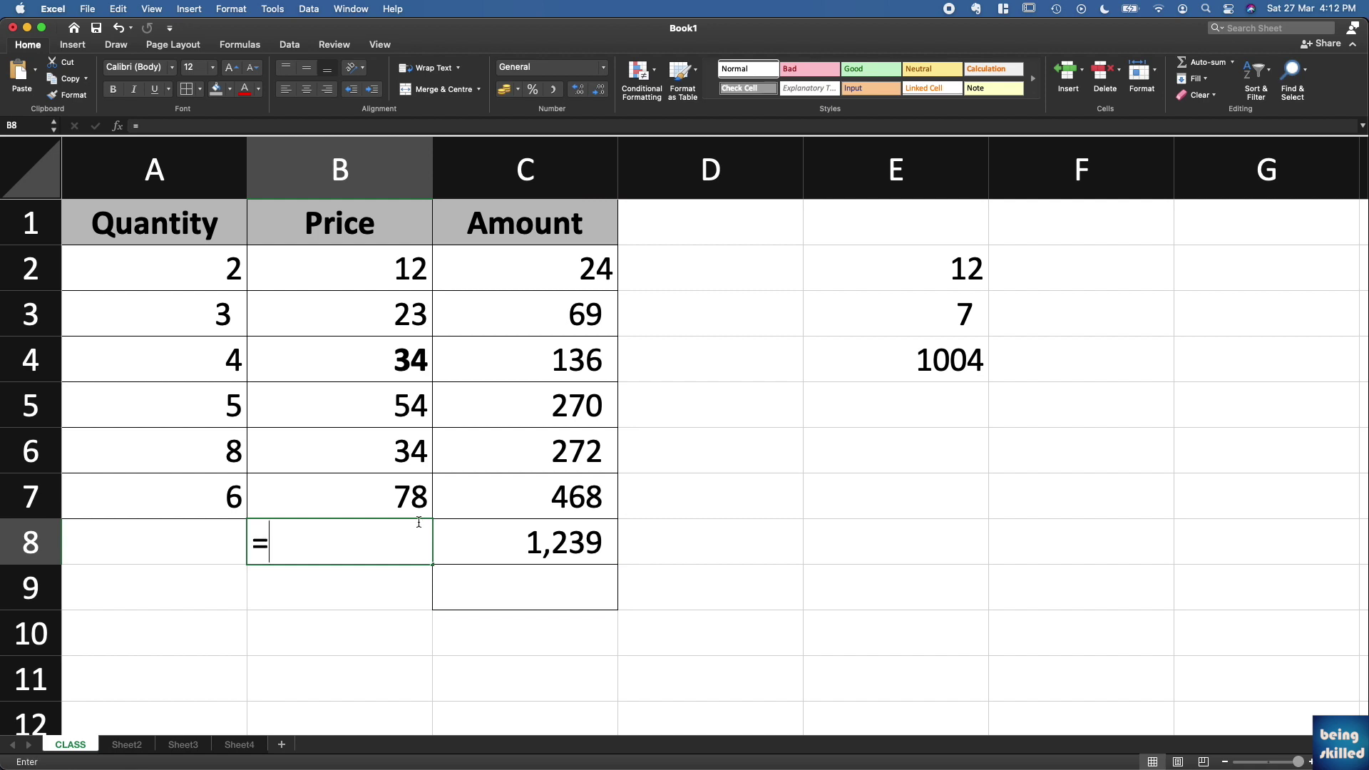
{"action": "type", "text": "sum("}
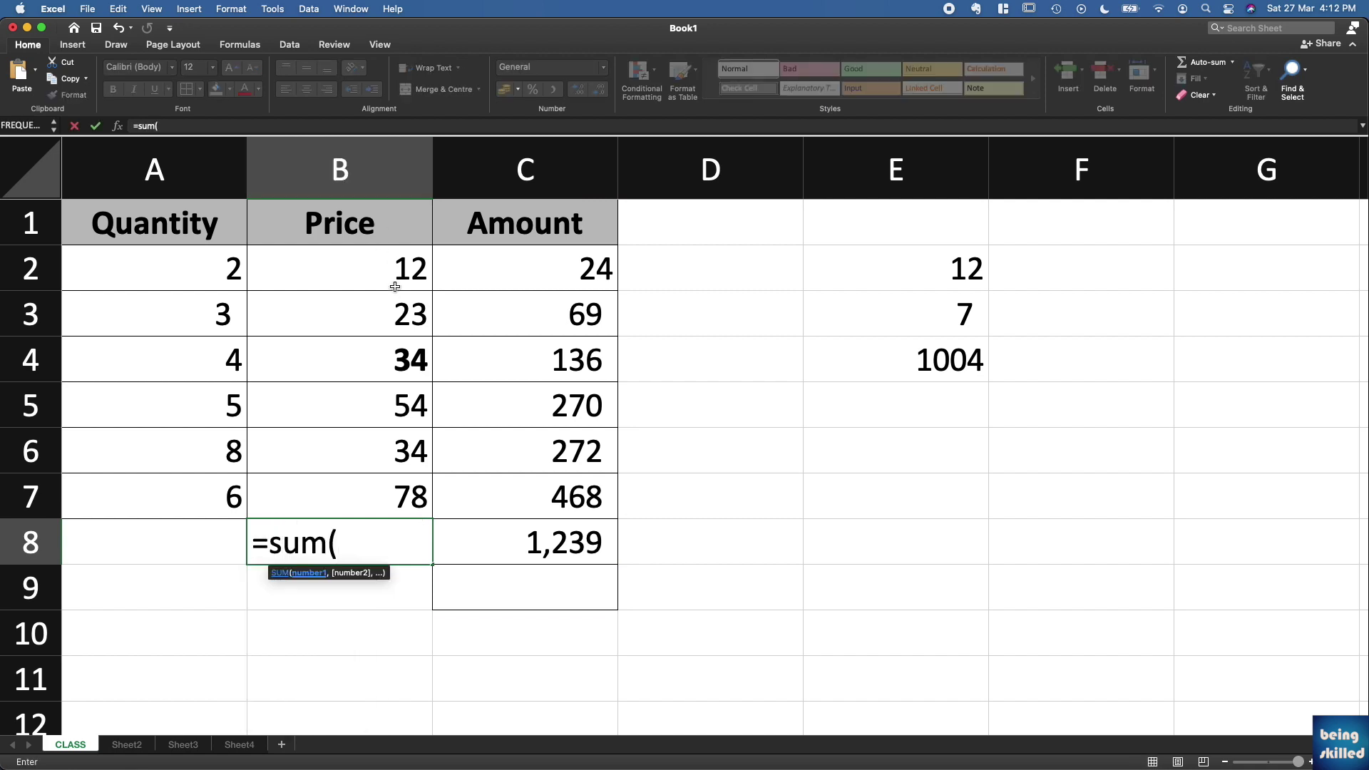
{"action": "left_click_drag", "start_coordinate": [395, 286], "coordinate": [419, 492]}
{"action": "key", "text": "Return"}
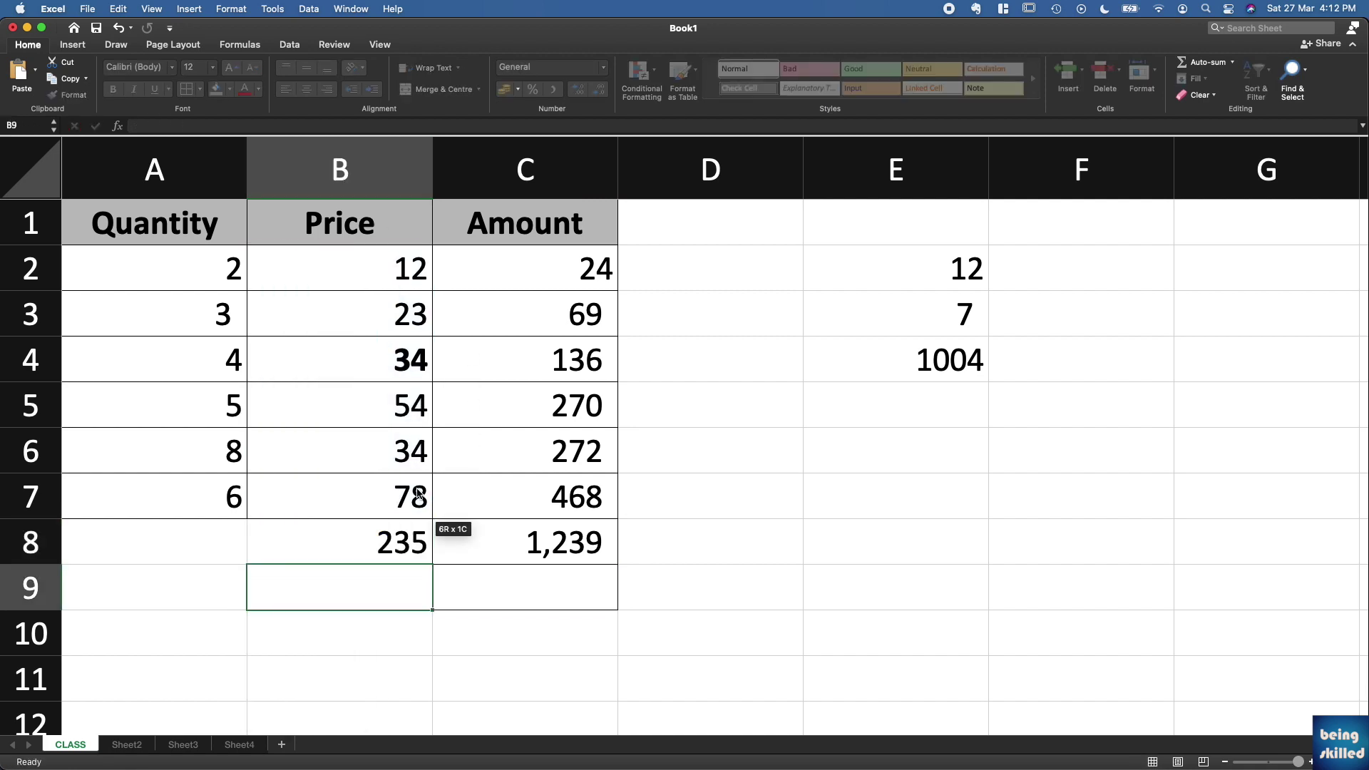
- Subtract the price total from the amount total in cell D8 with the formula =C8-B8
{"action": "left_click", "coordinate": [657, 537]}
{"action": "type", "text": "="}
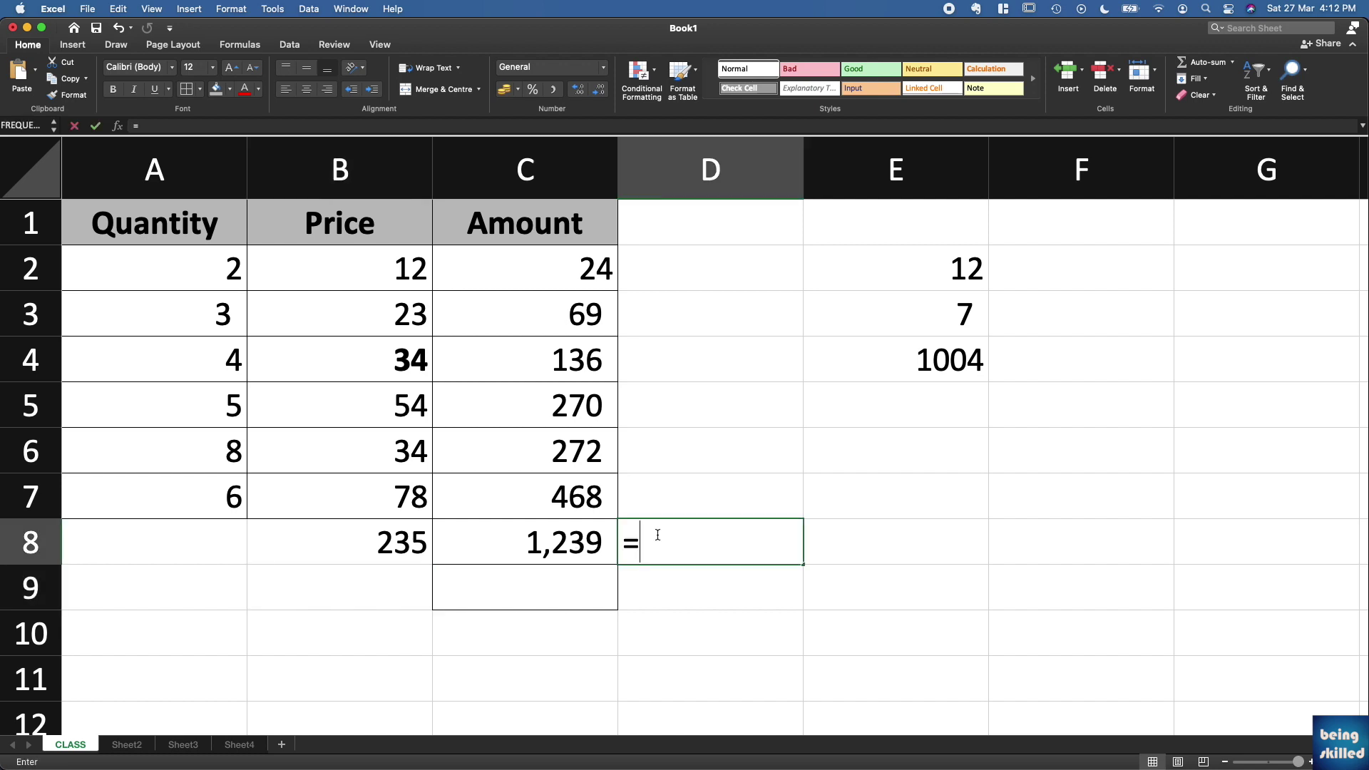
{"action": "key", "text": "Left"}
{"action": "type", "text": "-"}
{"action": "key", "text": "Left"}
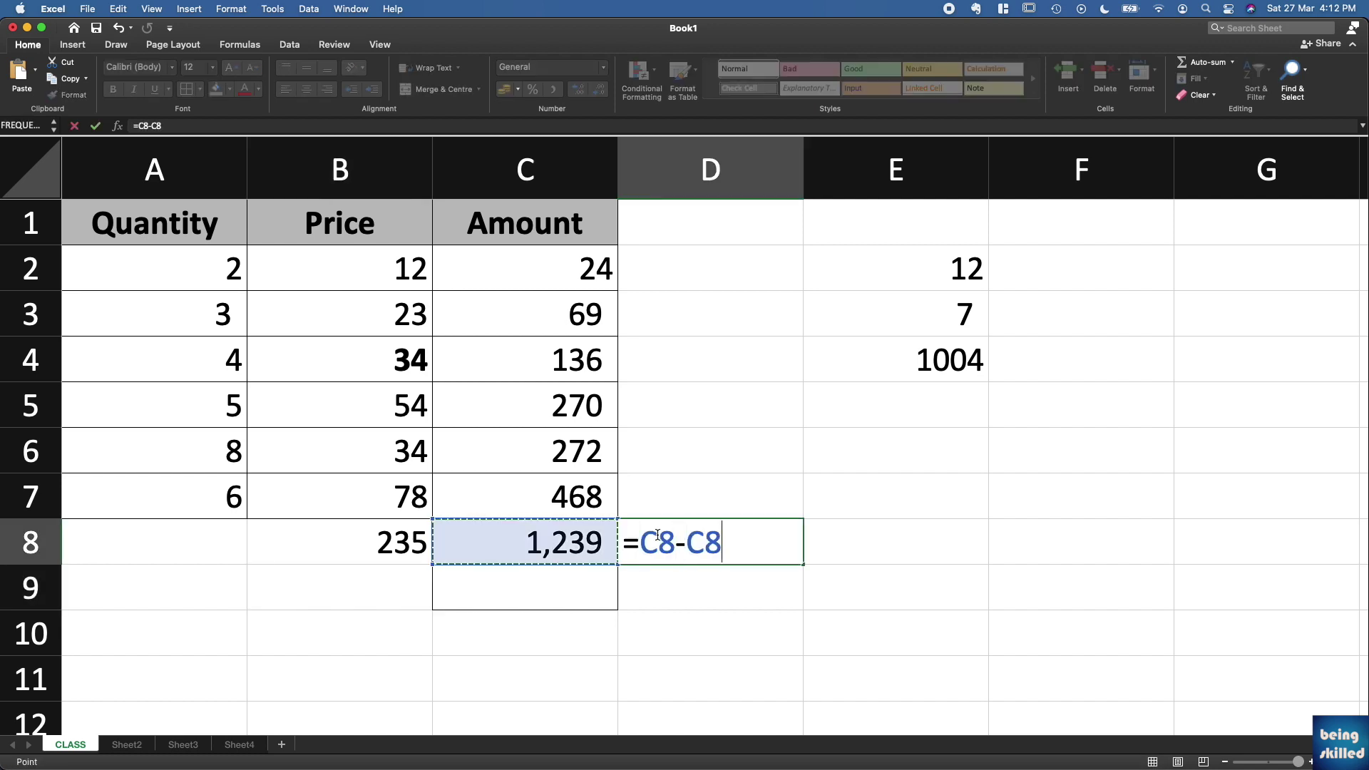
{"action": "key", "text": "Left"}
{"action": "key", "text": "Return"}
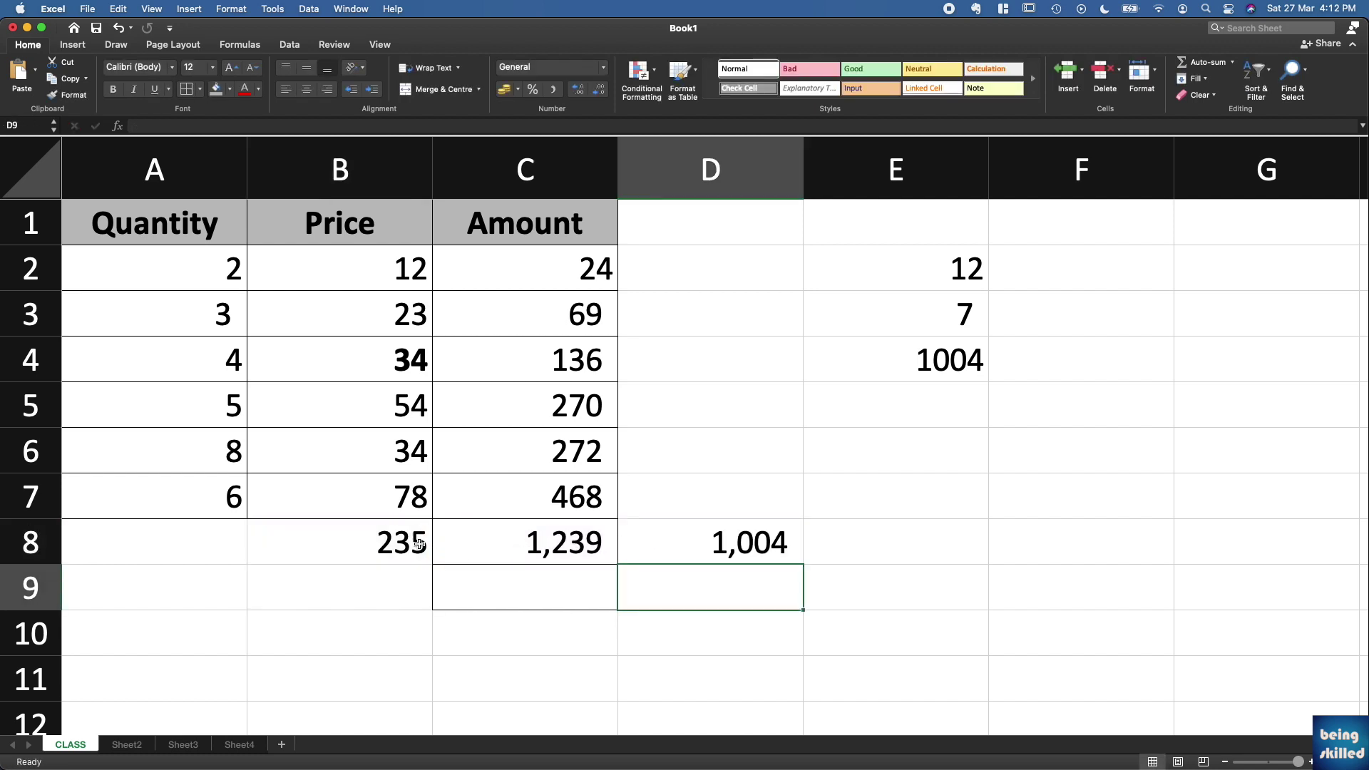
- Examine the formulas in C8, B8 and D8 and compare them with the combined SUM subtraction in E4
{"action": "left_click_drag", "start_coordinate": [394, 548], "coordinate": [535, 551]}
{"action": "left_click", "coordinate": [712, 566]}
{"action": "left_click", "coordinate": [696, 553]}
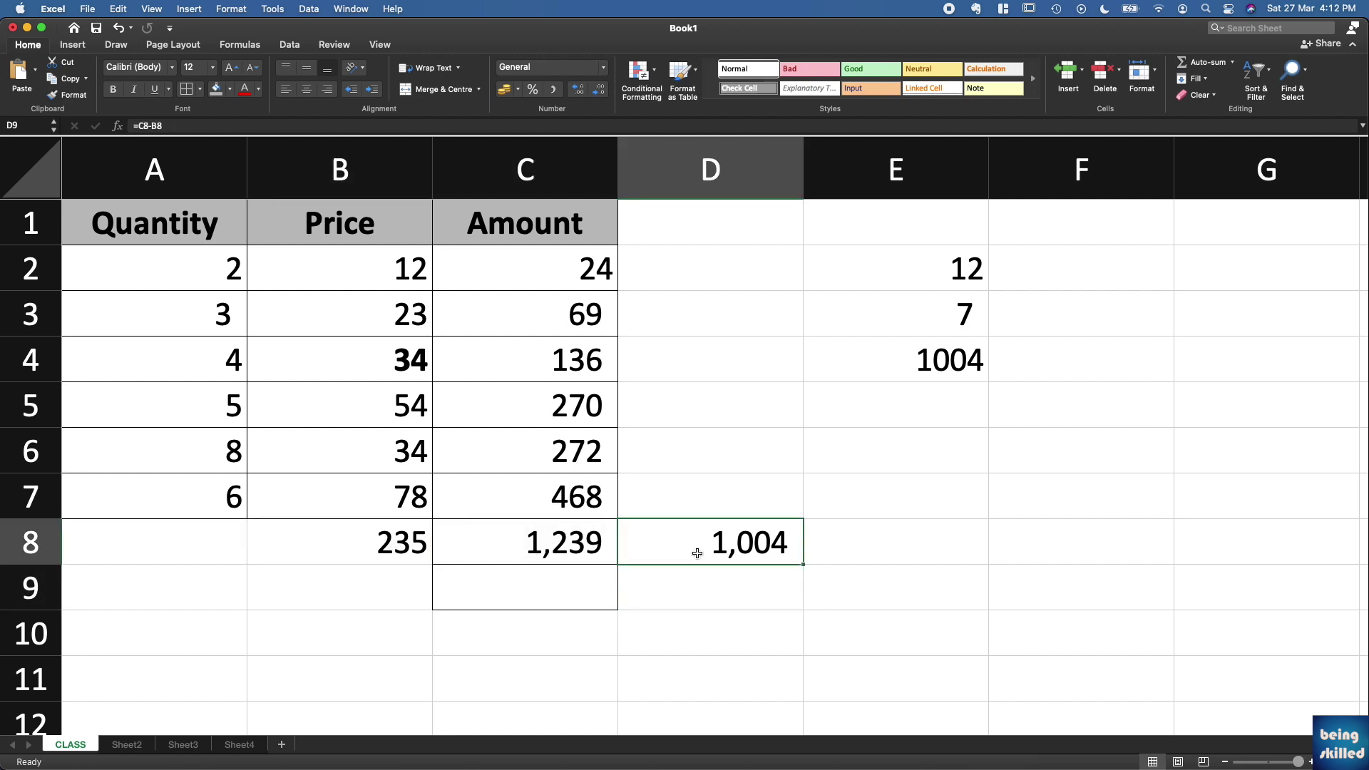
{"action": "double_click", "coordinate": [565, 549]}
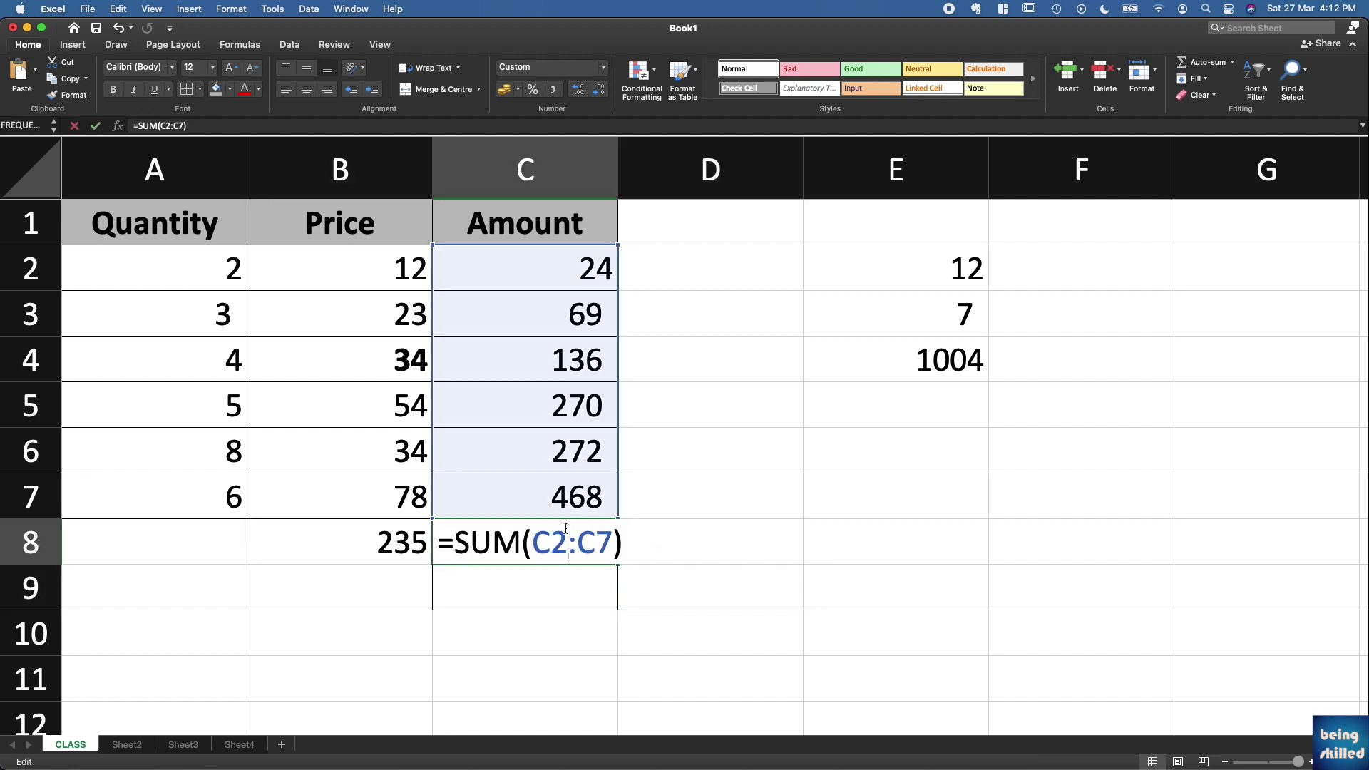
{"action": "key", "text": "Escape"}
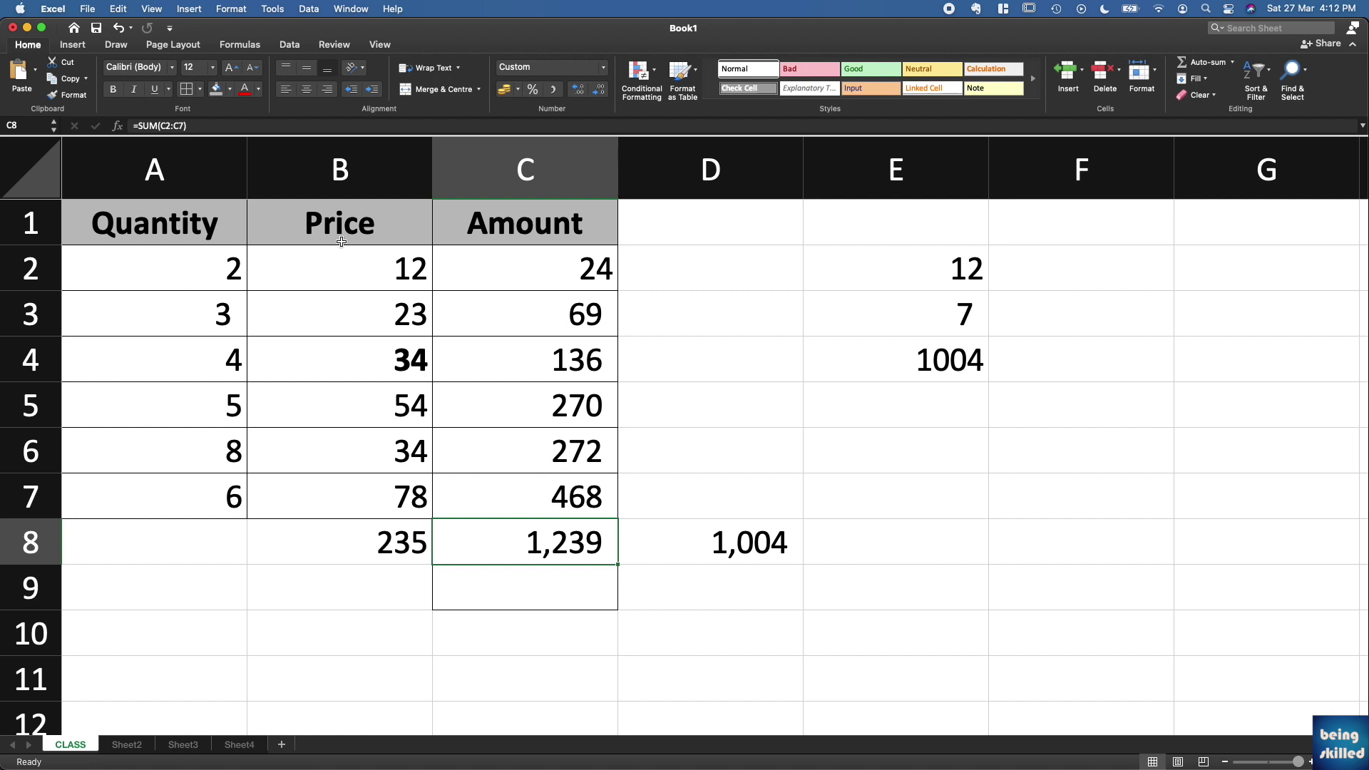
{"action": "double_click", "coordinate": [354, 540]}
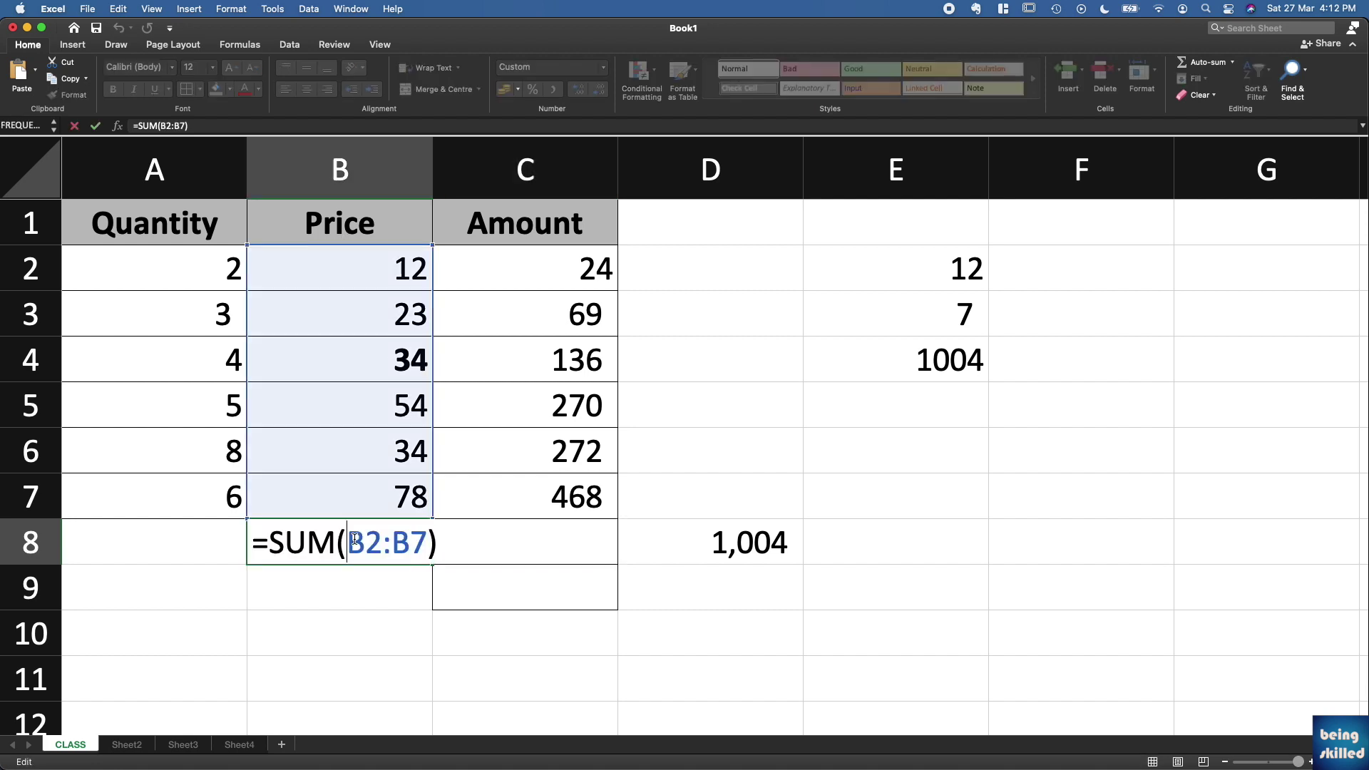
{"action": "key", "text": "Escape"}
{"action": "left_click", "coordinate": [707, 541]}
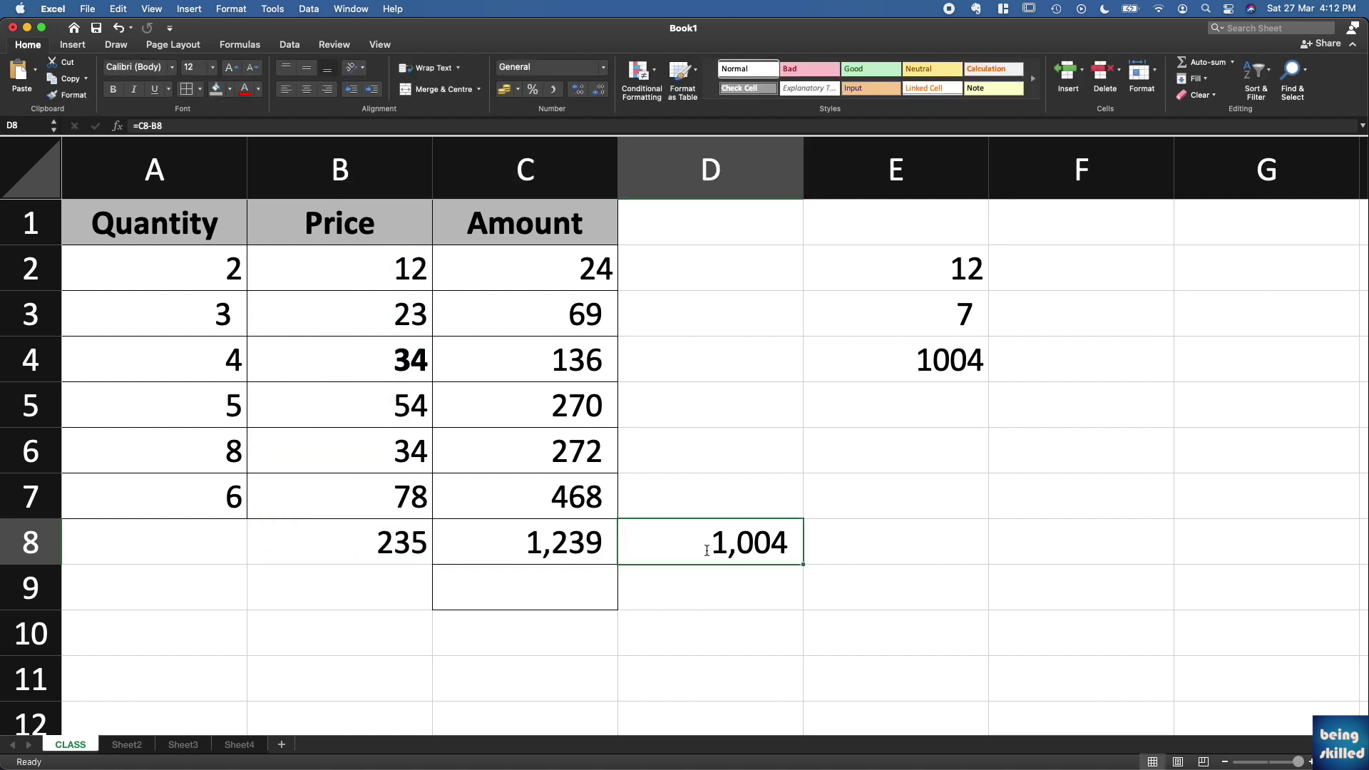
{"action": "type", "text": "=C8-B8"}
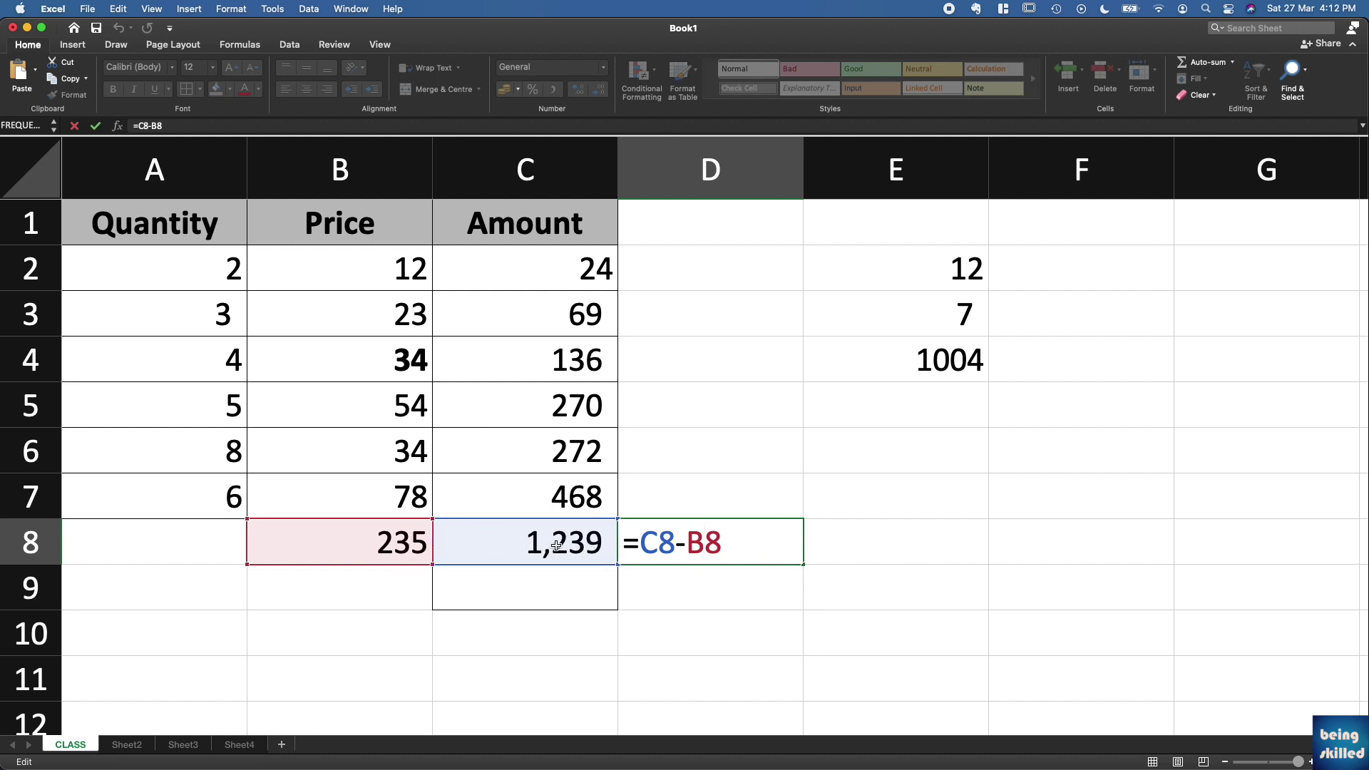
{"action": "key", "text": "Return"}
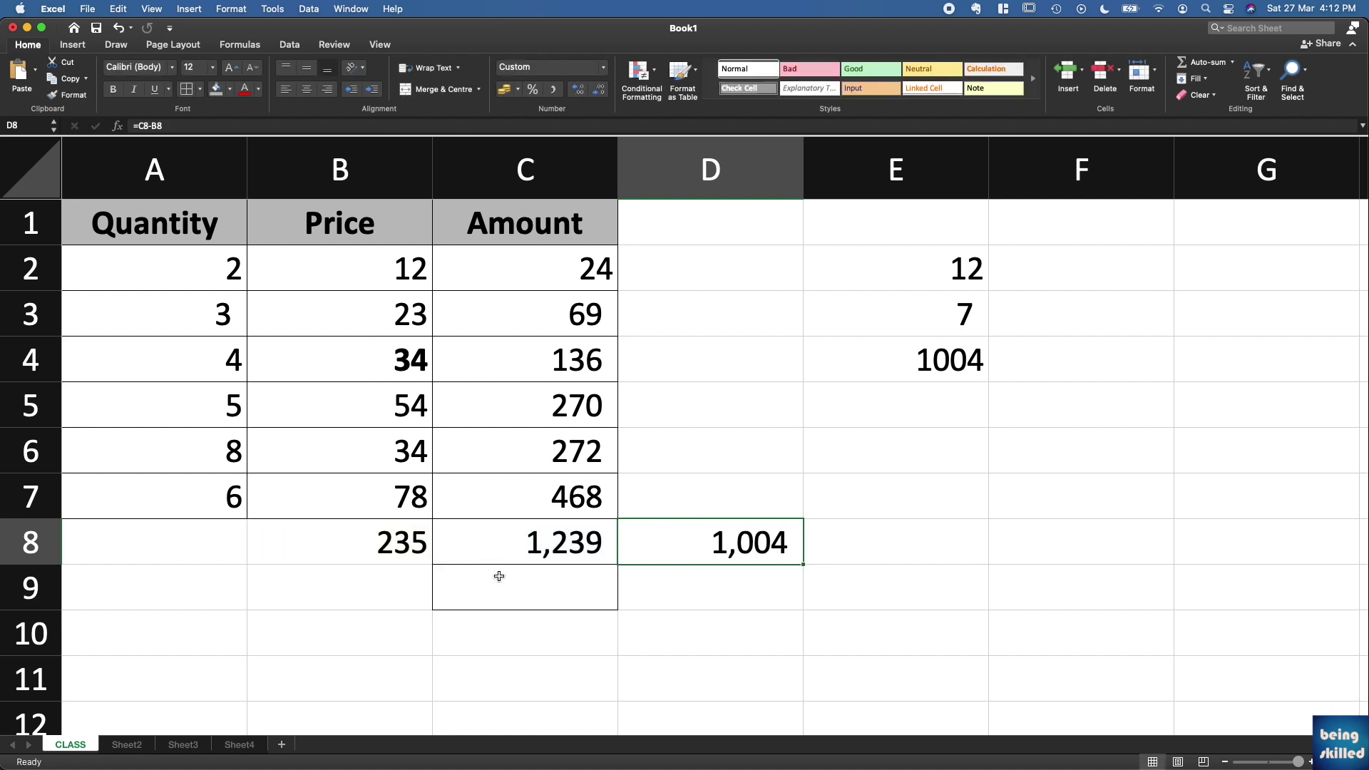
{"action": "left_click", "coordinate": [568, 531]}
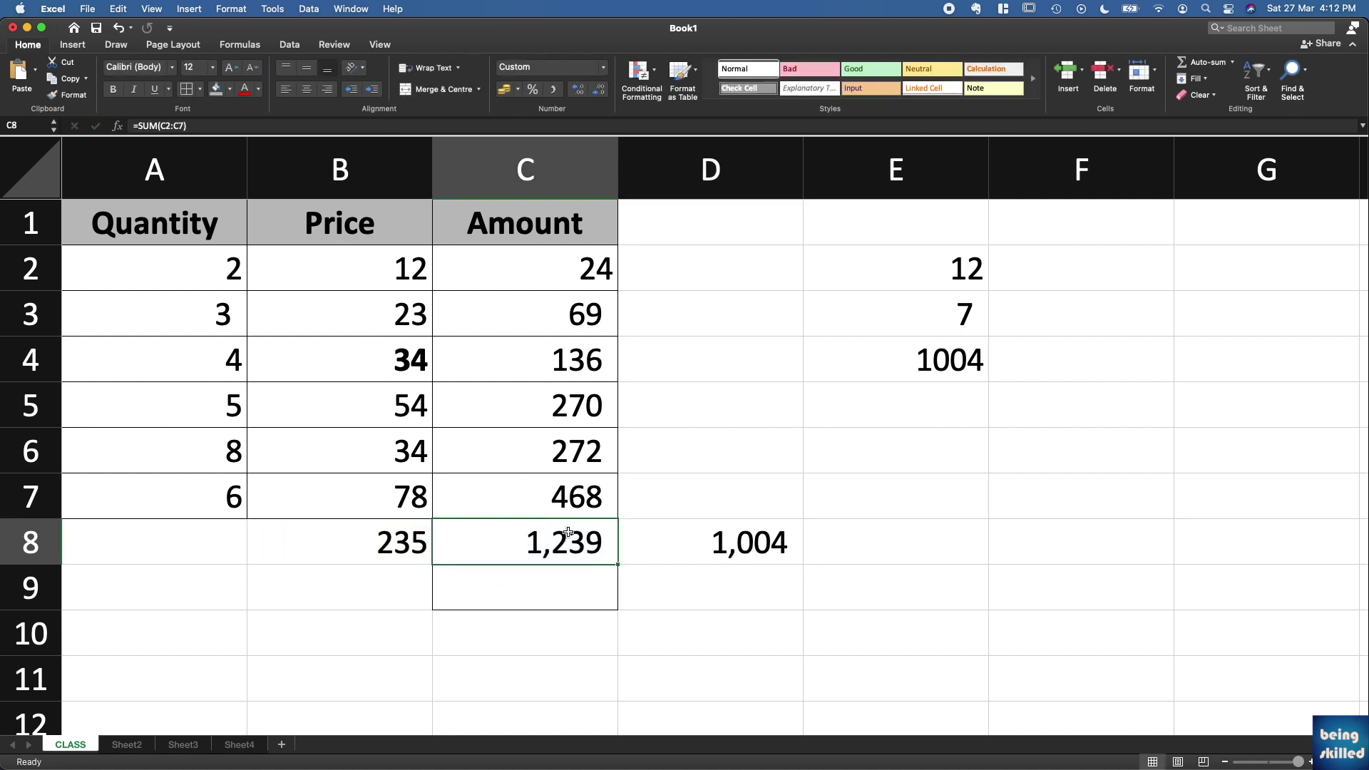
{"action": "left_click", "coordinate": [688, 534]}
{"action": "left_click", "coordinate": [895, 349]}
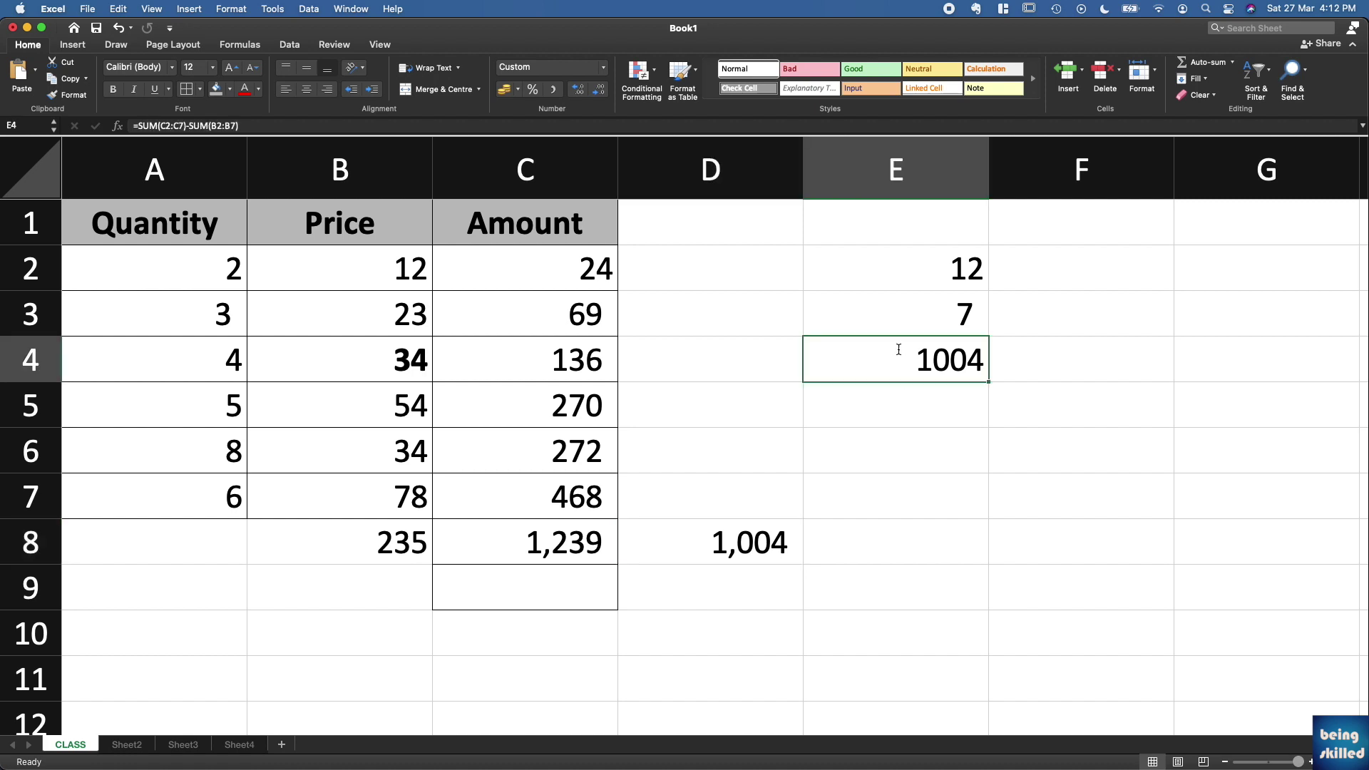
{"action": "double_click", "coordinate": [898, 349]}
{"action": "left_click_drag", "start_coordinate": [827, 362], "coordinate": [1215, 356]}
{"action": "key", "text": "Escape"}
- Divide the amount in row 5 by its quantity in cell E5 with the formula =C5/A5, and check the formula
{"action": "left_click", "coordinate": [894, 414]}
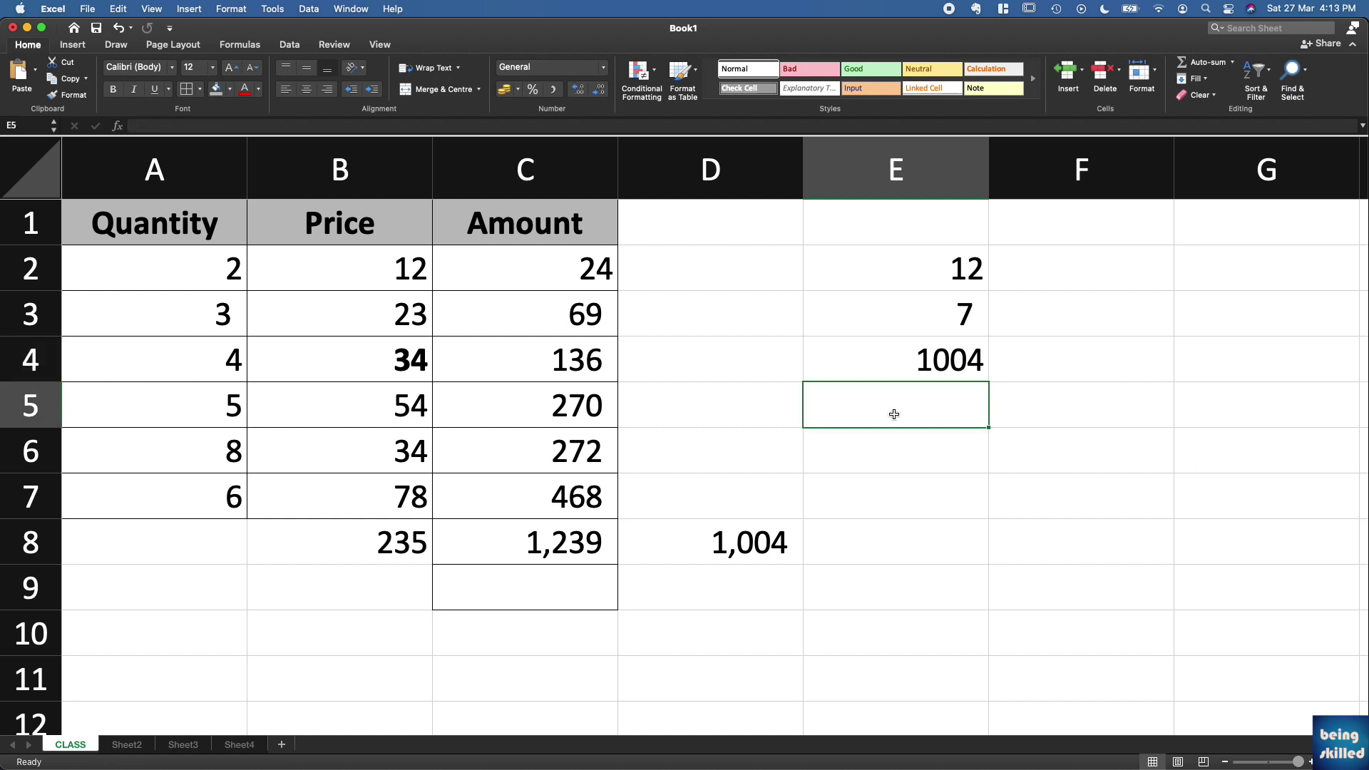
{"action": "type", "text": "="}
{"action": "key", "text": "Left"}
{"action": "key", "text": "Left"}
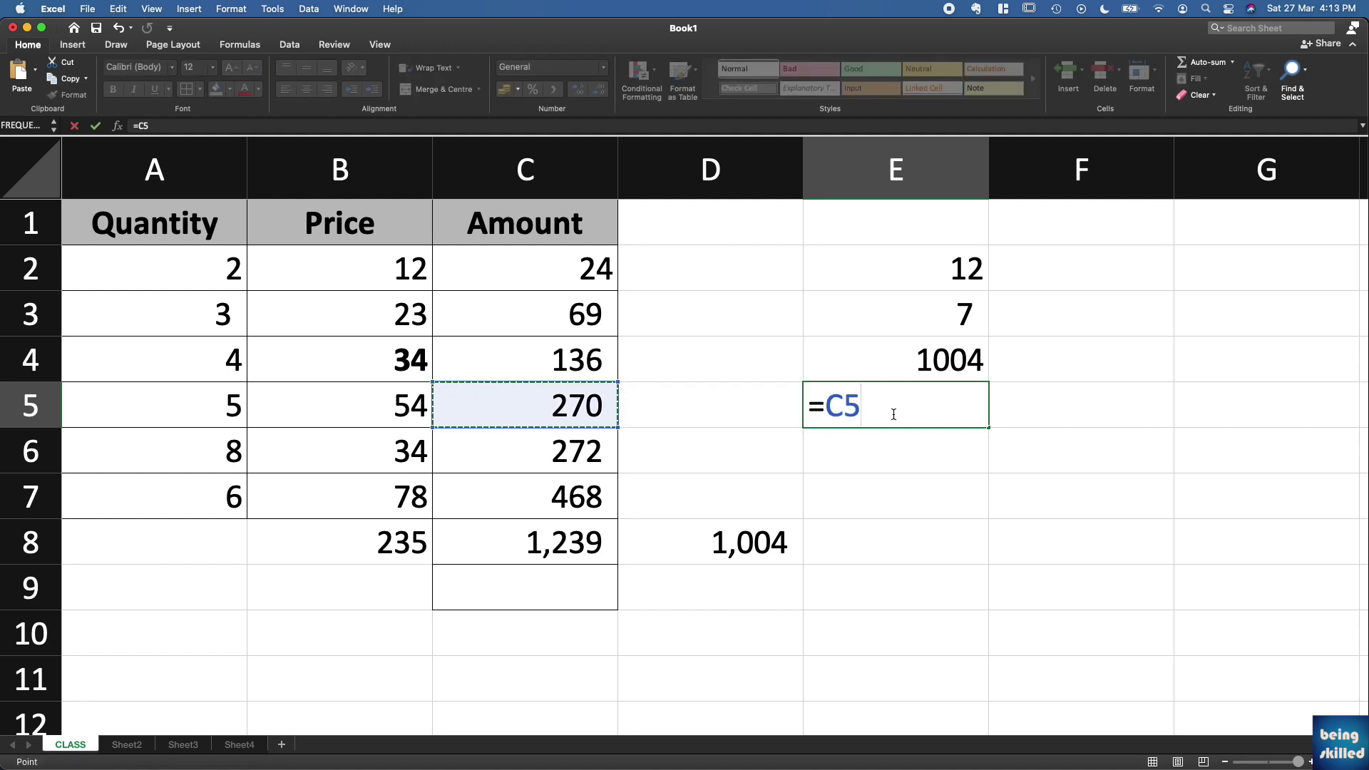
{"action": "type", "text": "/"}
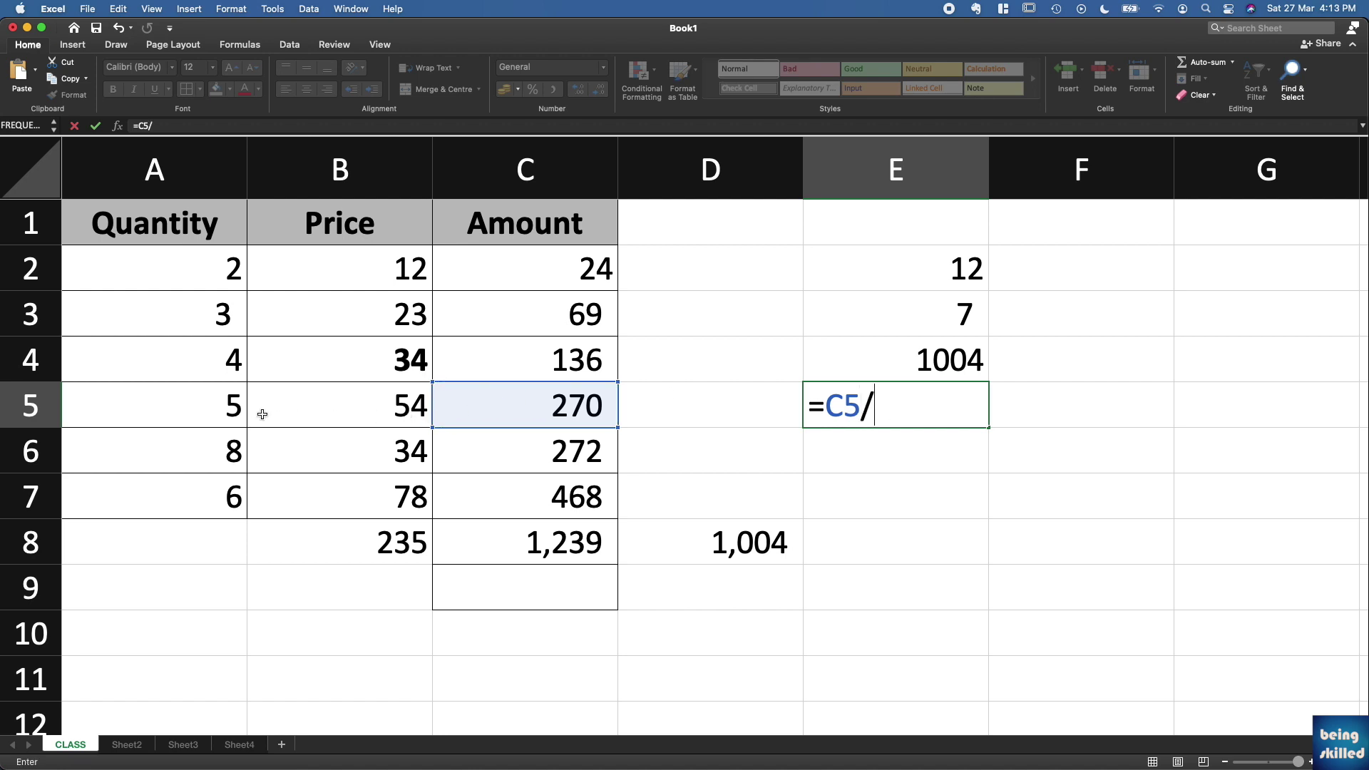
{"action": "left_click", "coordinate": [237, 414]}
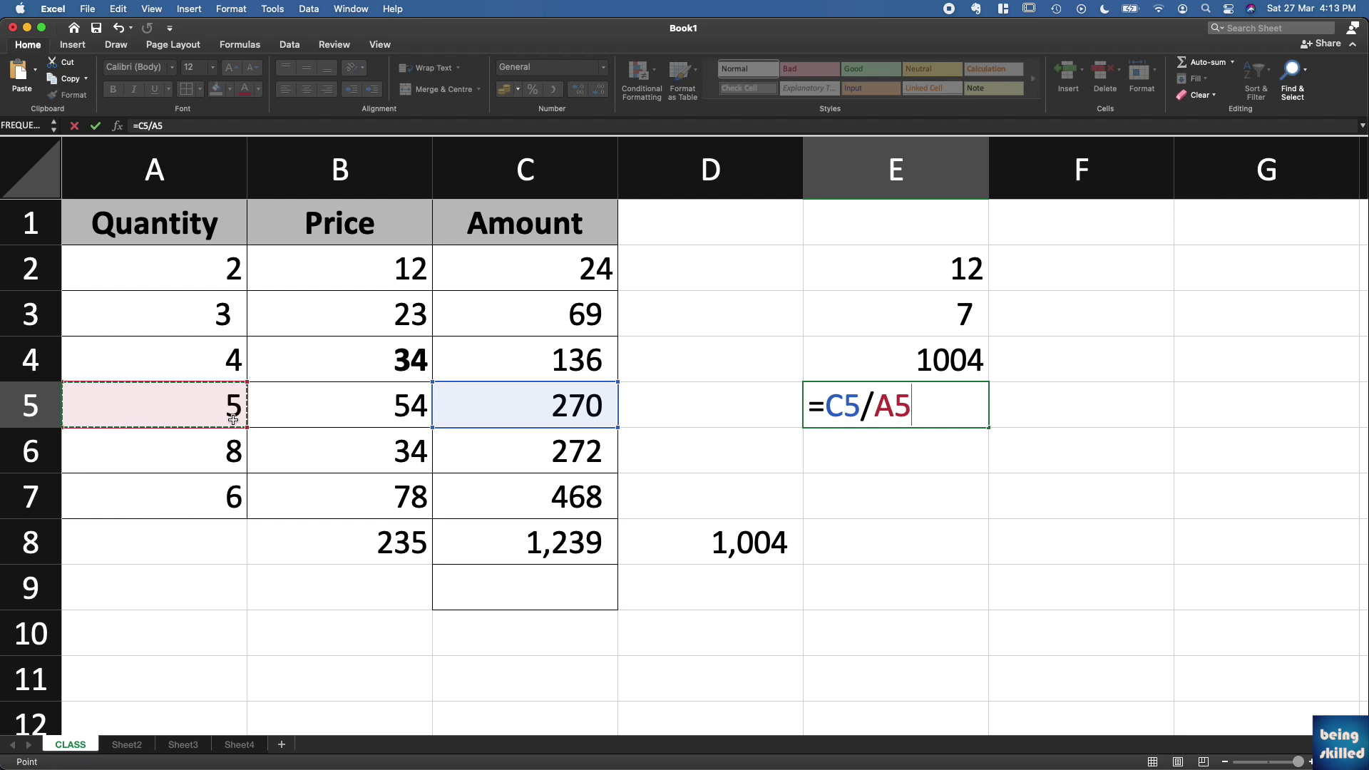
{"action": "key", "text": "Return"}
{"action": "key", "text": "Up"}
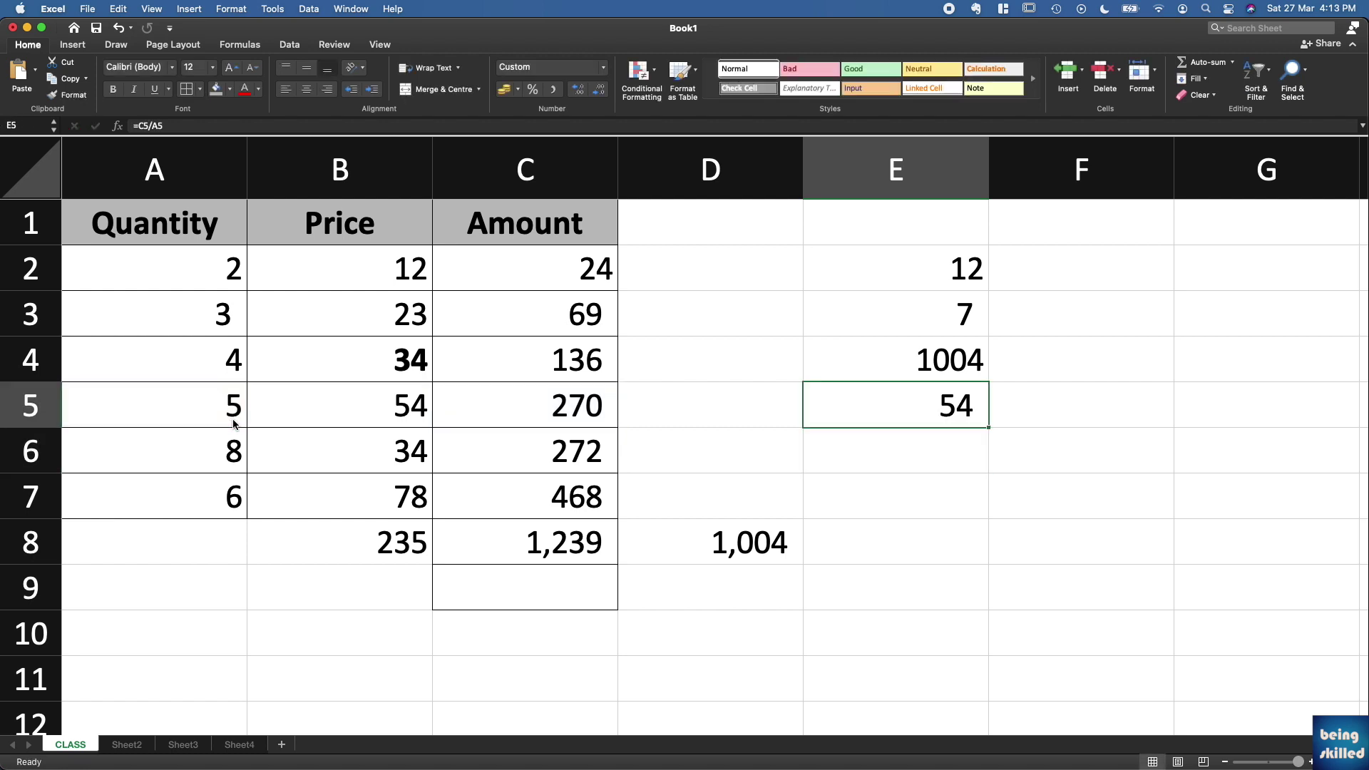
{"action": "double_click", "coordinate": [906, 408]}
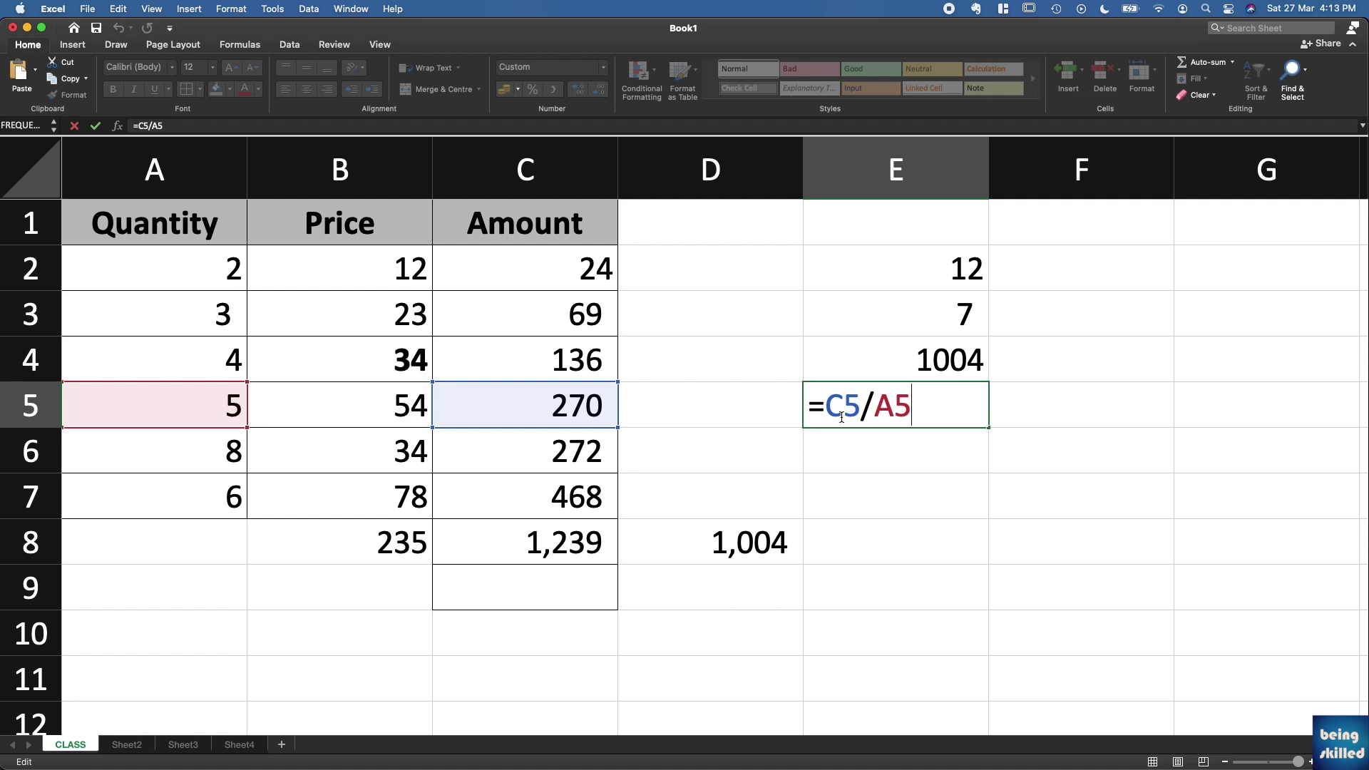
{"action": "key", "text": "Return"}
{"action": "left_click", "coordinate": [940, 415]}
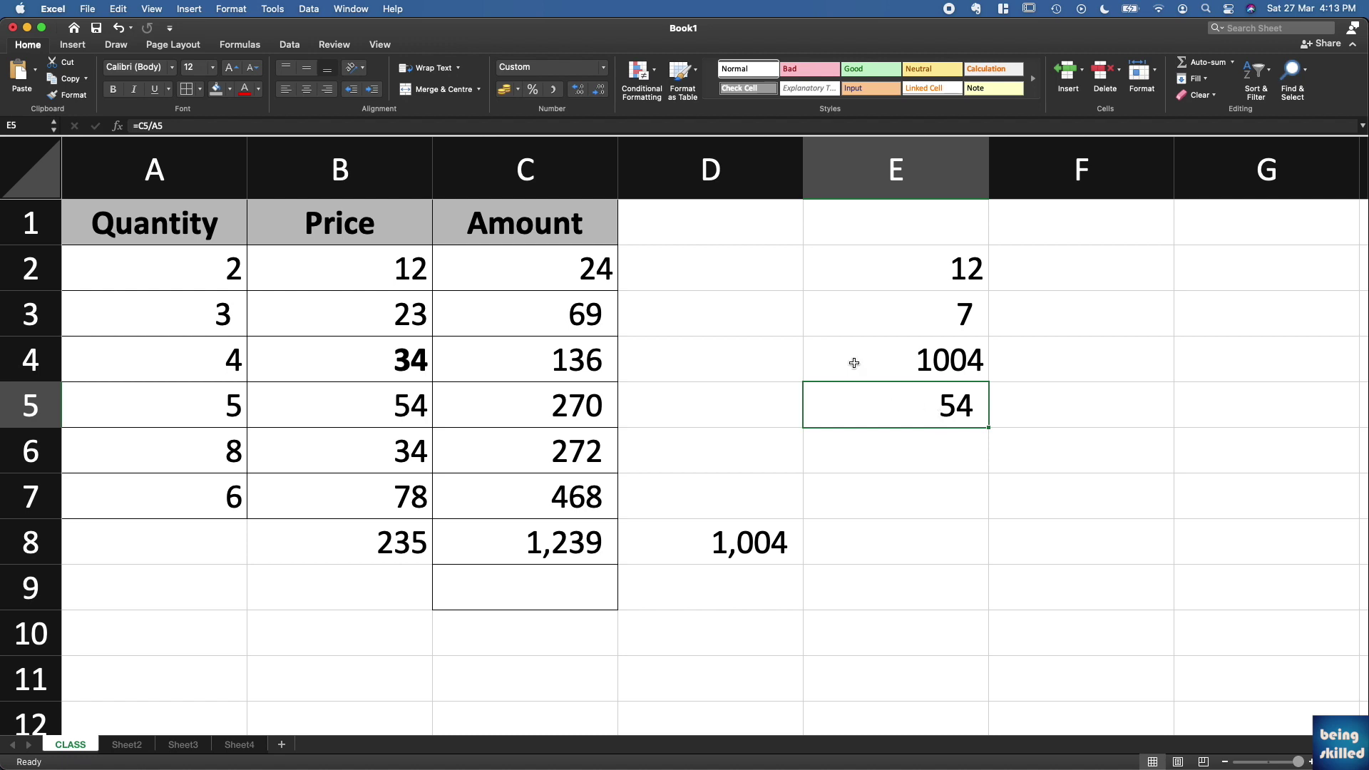
- Select the range D3:F9 around the example formula results beside the table
{"action": "left_click_drag", "start_coordinate": [763, 304], "coordinate": [938, 553]}
{"action": "left_click", "coordinate": [1016, 577]}
{"action": "left_click_drag", "start_coordinate": [1016, 577], "coordinate": [794, 293]}
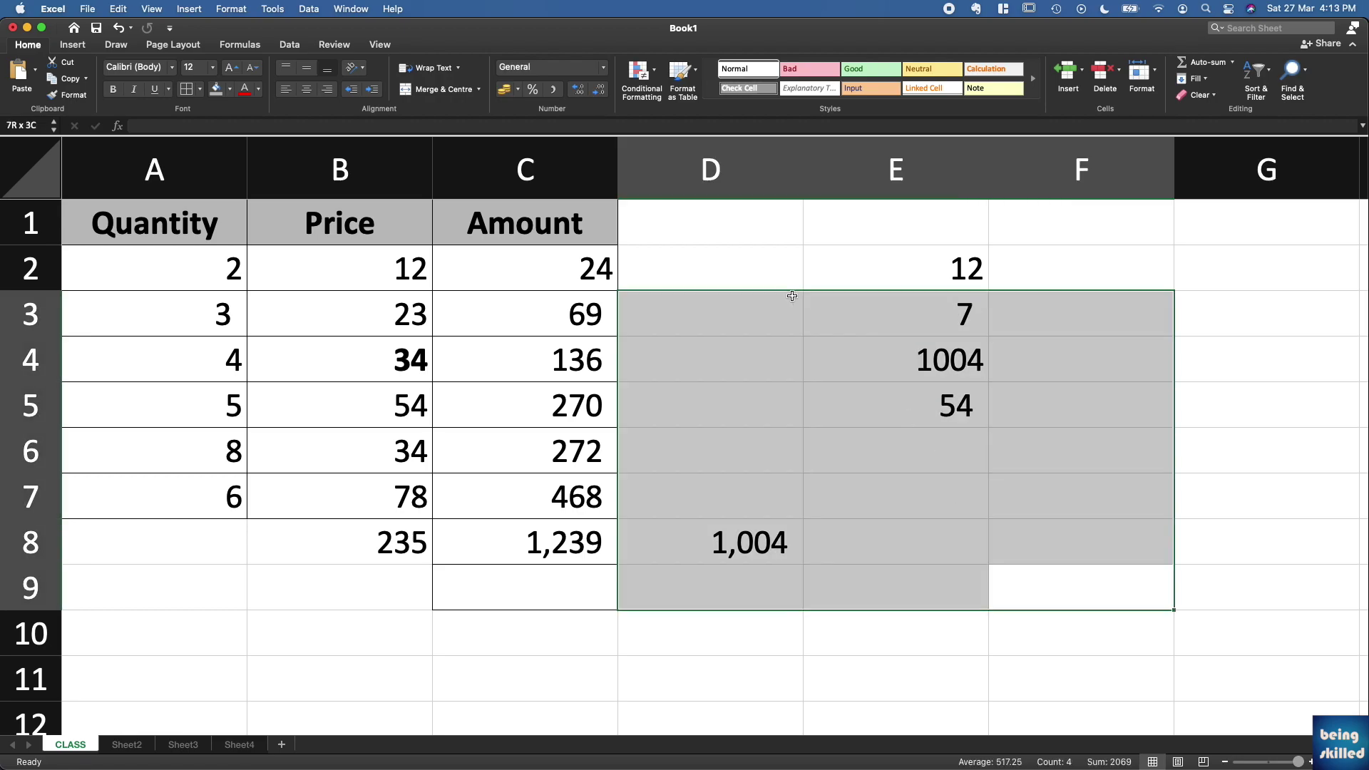